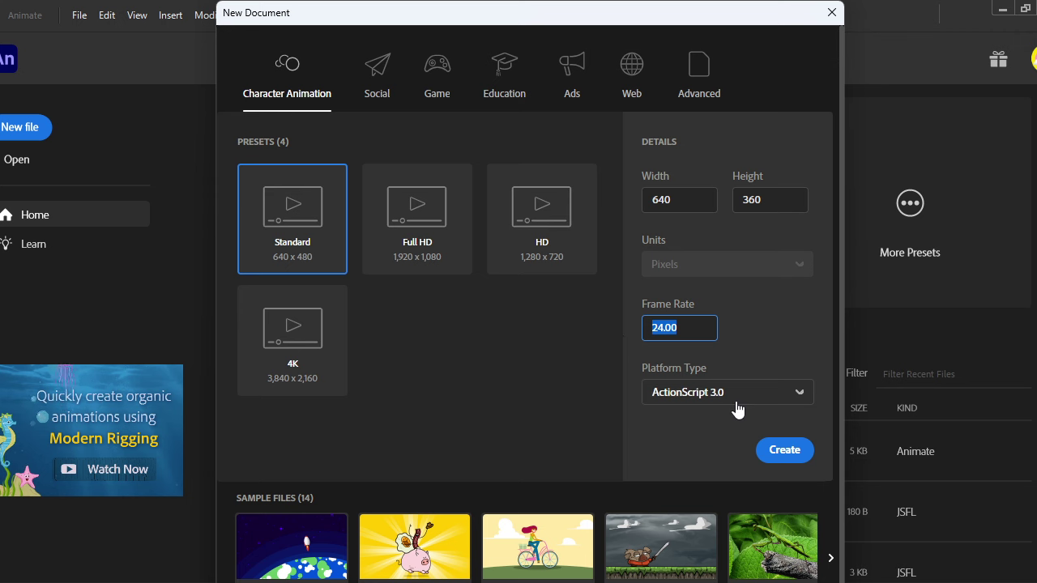
Create a new 640 × 360 pixel ActionScript 3.0 document at 24 fps.
{"action": "left_click", "coordinate": [720, 393]}
{"action": "left_click", "coordinate": [768, 427]}
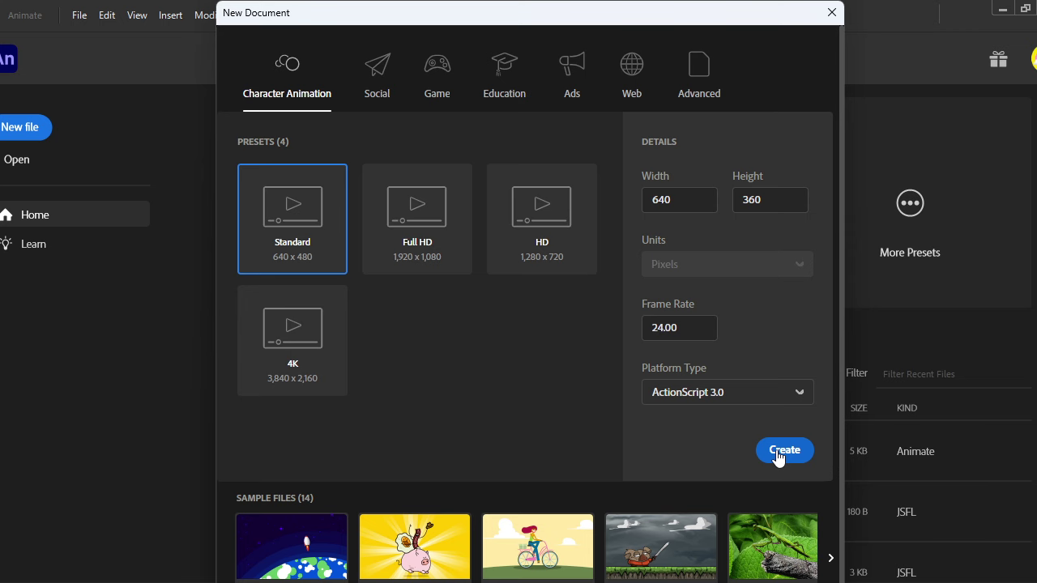
{"action": "left_click", "coordinate": [776, 451]}
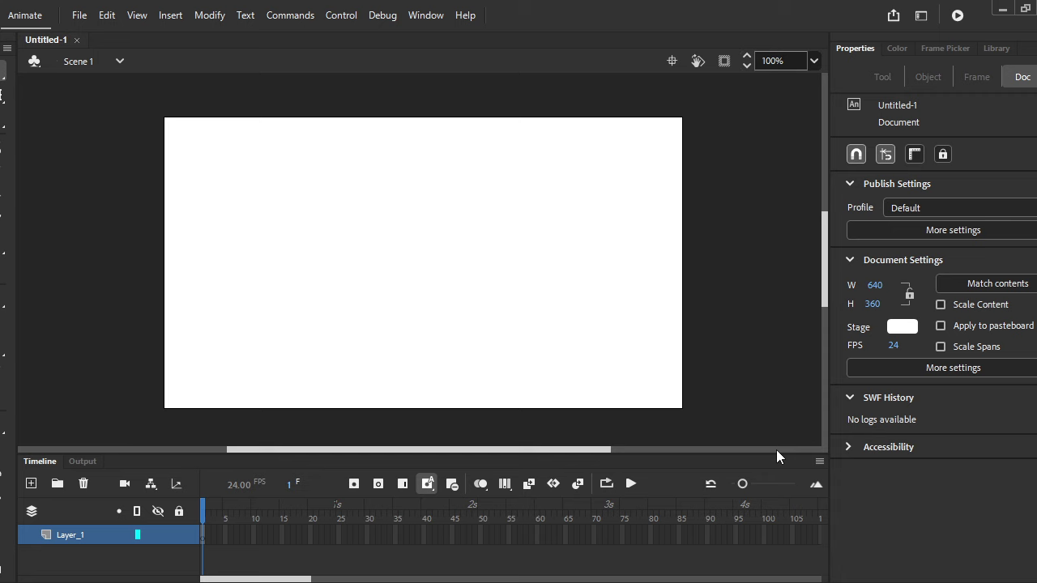
Find "BFDIA Assets NEWER (Recreation + WIP) (1).fla" by searching Downloads for "bfdia", open it with the default font mapping, and show its timeline.
{"action": "left_click", "coordinate": [81, 13]}
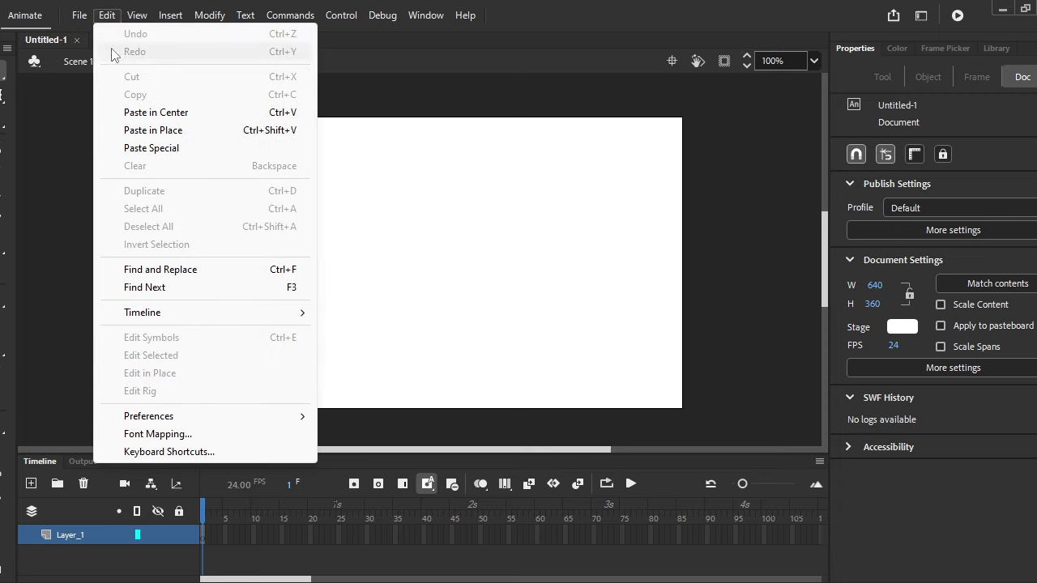
{"action": "left_click", "coordinate": [108, 69]}
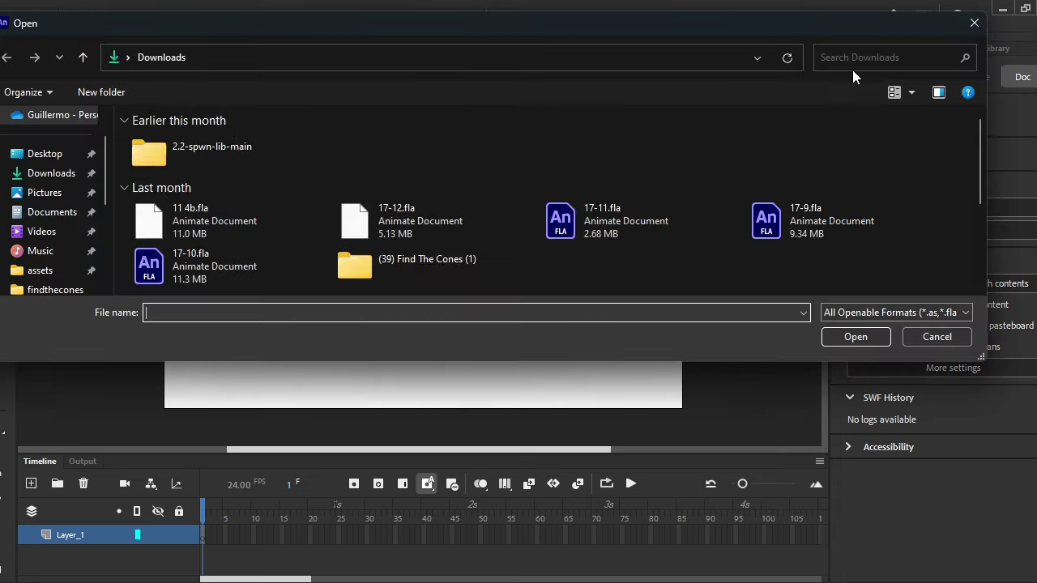
{"action": "left_click", "coordinate": [849, 55]}
{"action": "type", "text": "bfdia"}
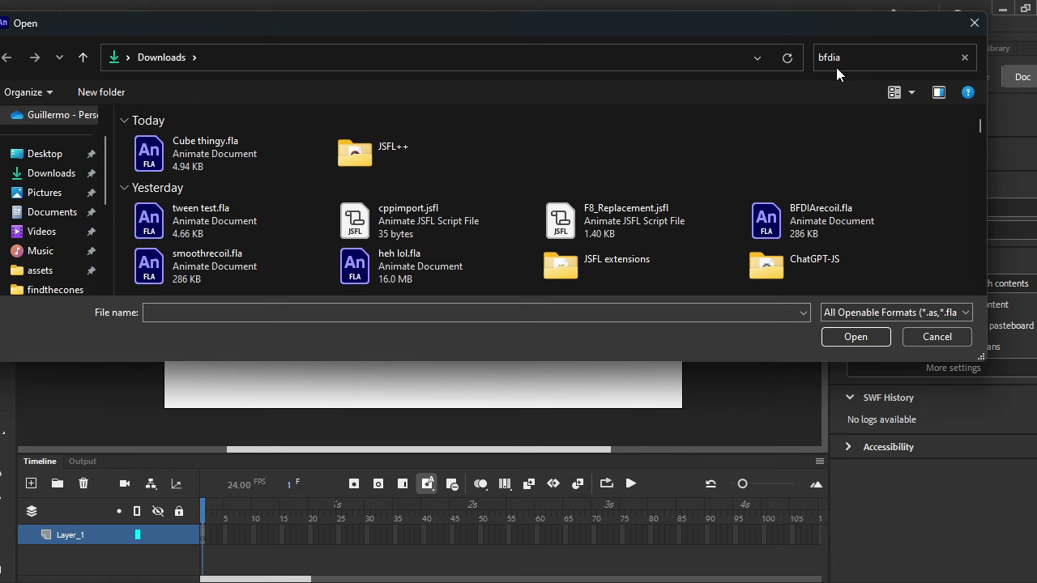
{"action": "scroll", "coordinate": [259, 209], "scroll_direction": "down", "scroll_amount": 2}
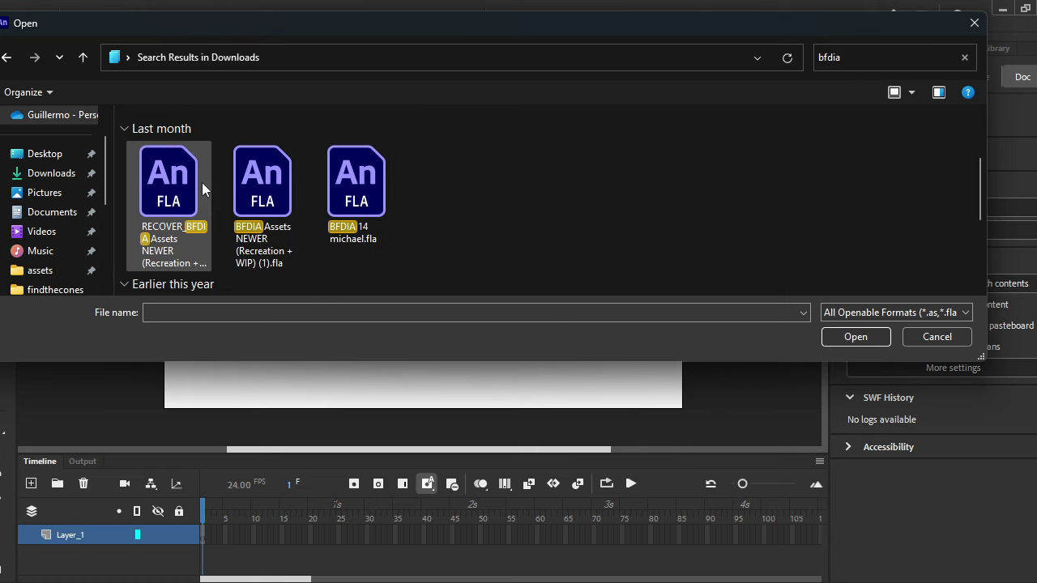
{"action": "double_click", "coordinate": [283, 203]}
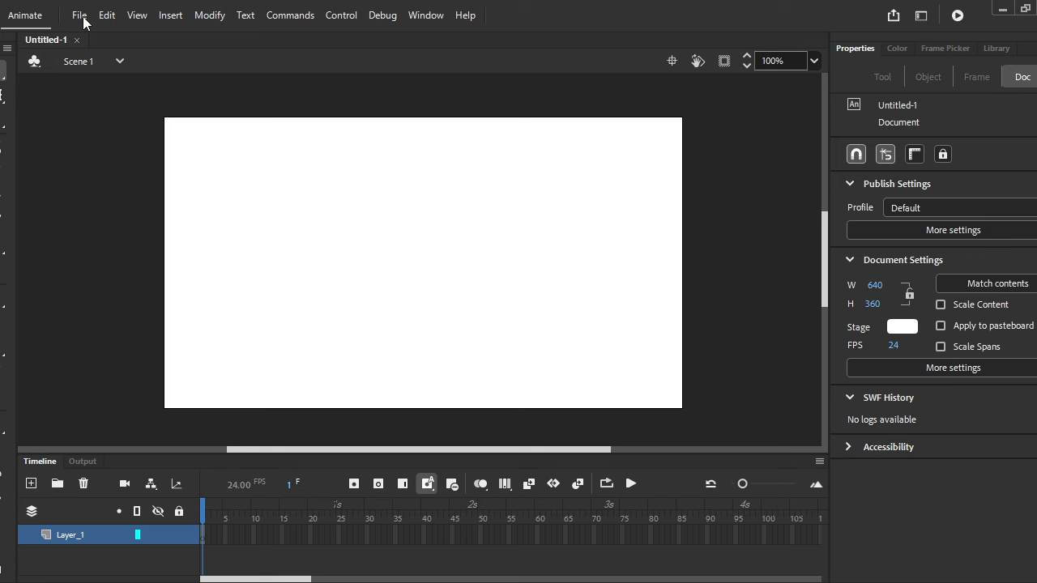
{"action": "key", "text": "F2"}
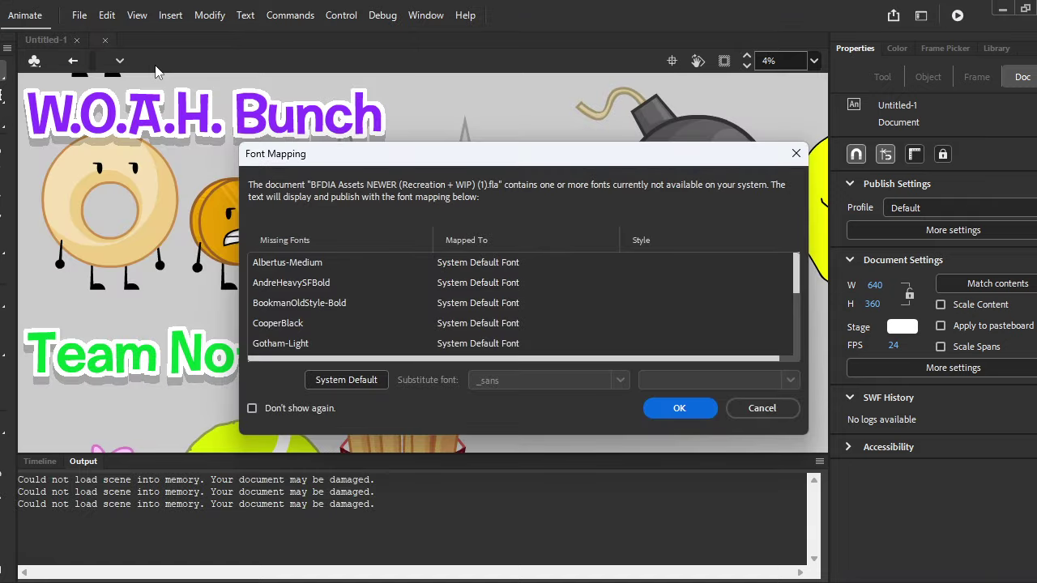
{"action": "left_click", "coordinate": [679, 407]}
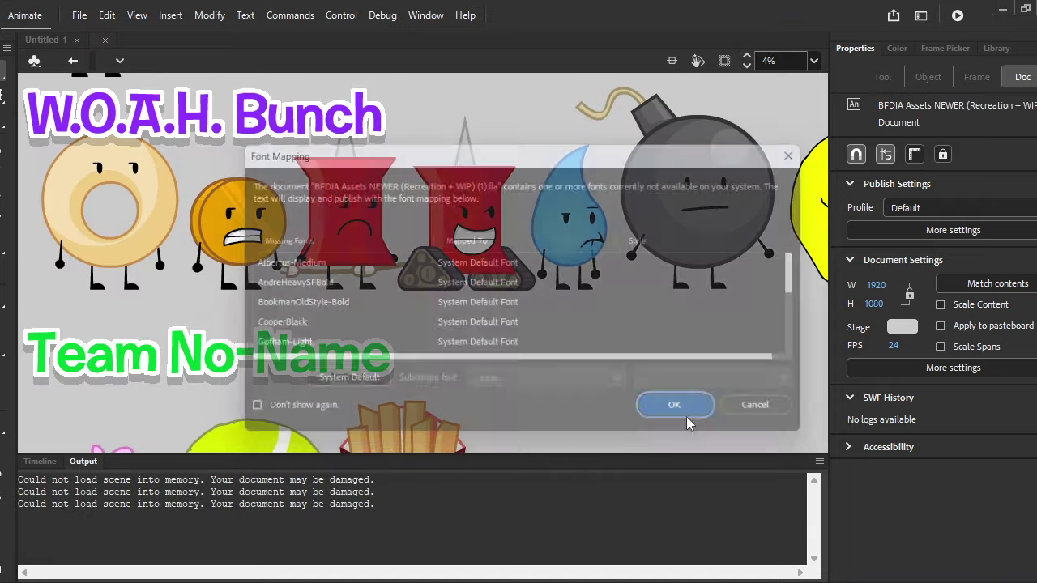
{"action": "left_click", "coordinate": [53, 461]}
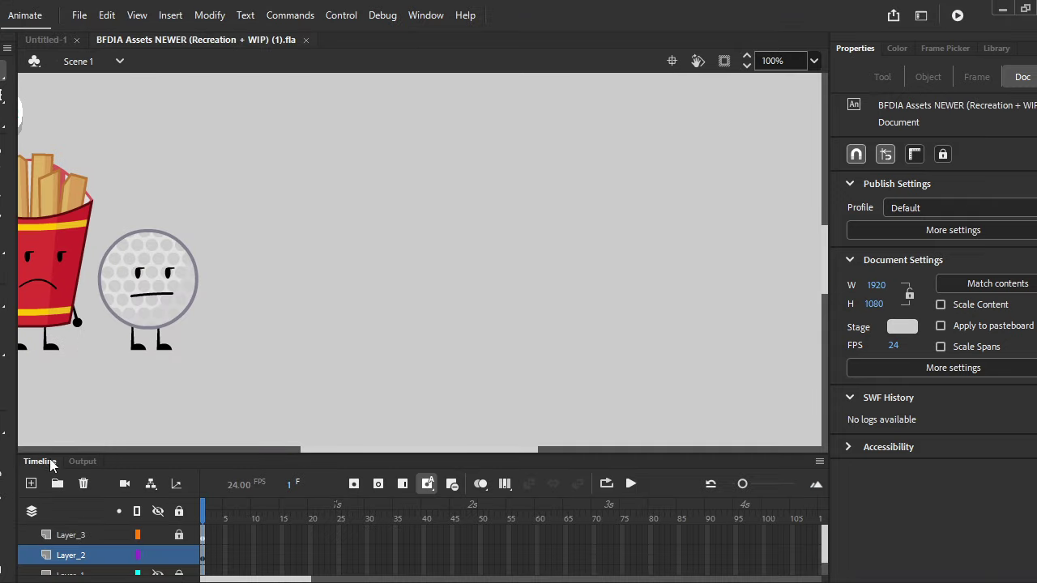
{"action": "scroll", "coordinate": [240, 348], "scroll_direction": "down", "scroll_amount": 5}
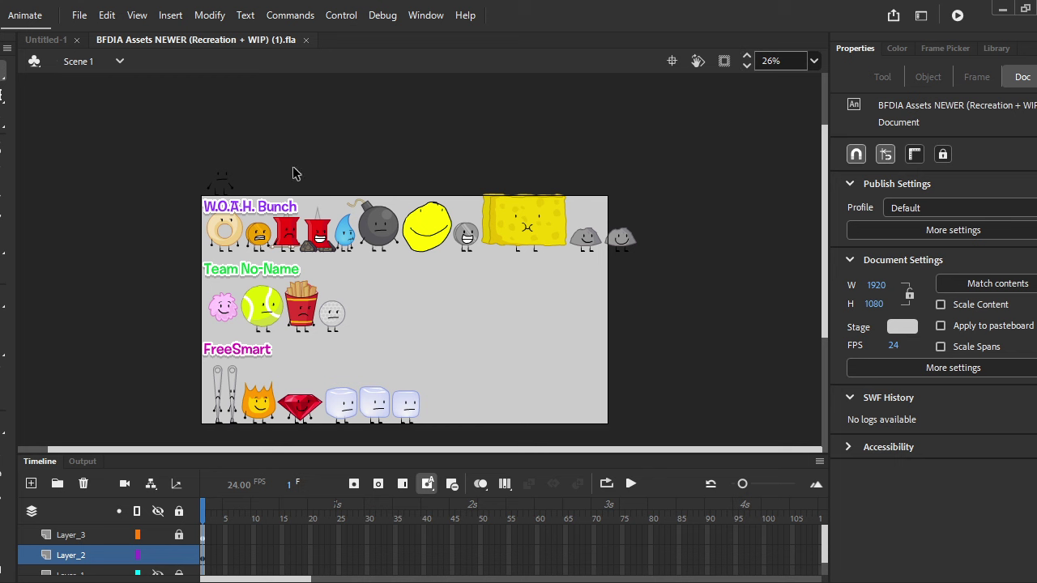
{"action": "left_click", "coordinate": [31, 38]}
{"action": "left_click", "coordinate": [86, 9]}
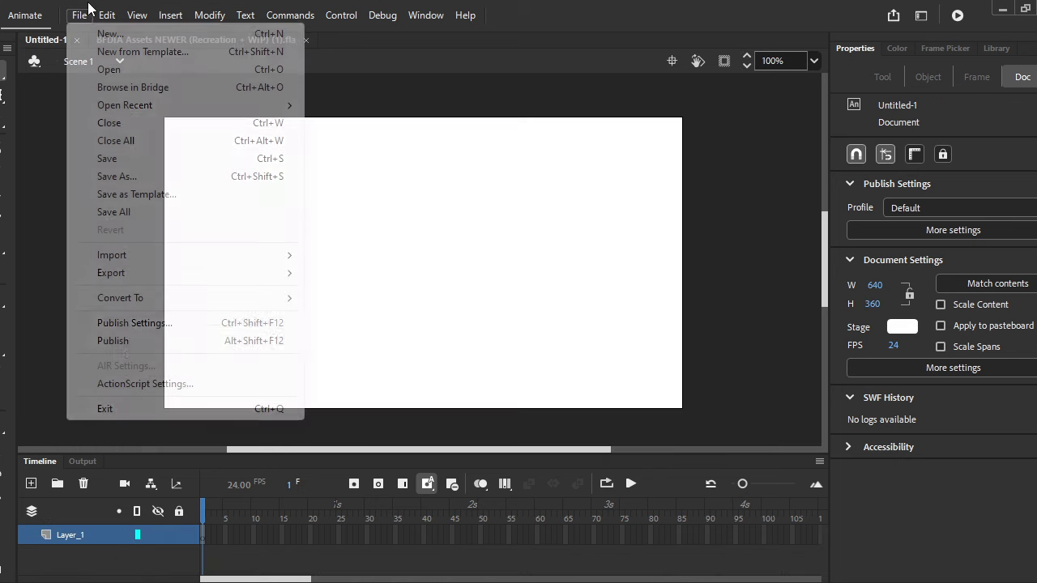
{"action": "left_click", "coordinate": [115, 72]}
{"action": "left_click", "coordinate": [167, 39]}
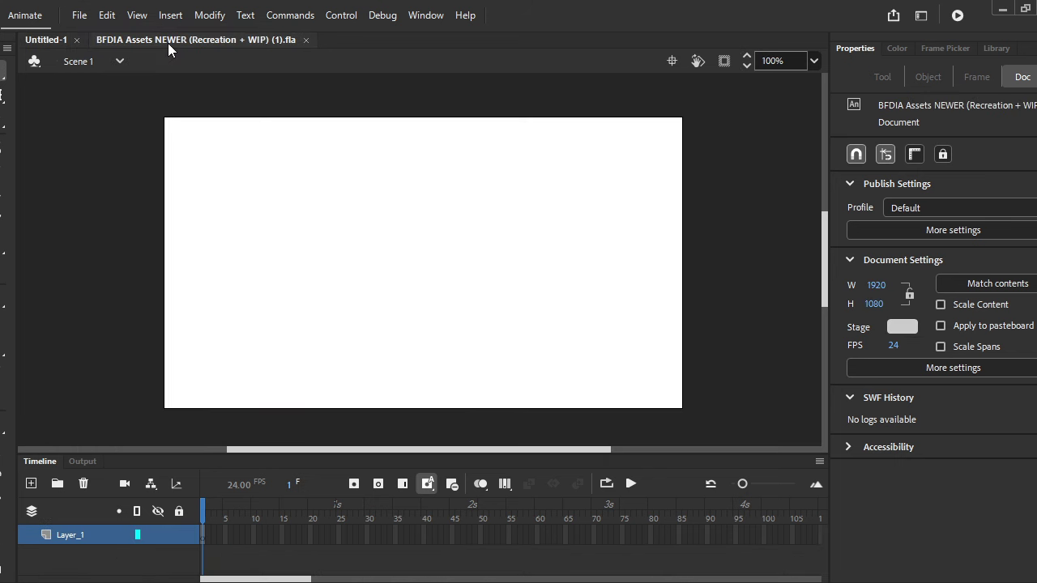
Examine the character assets of the W.O.A.H. Bunch, Team No-Name and FreeSmart groups, including the golf ball symbol.
{"action": "scroll", "coordinate": [265, 213], "scroll_direction": "up", "scroll_amount": 3}
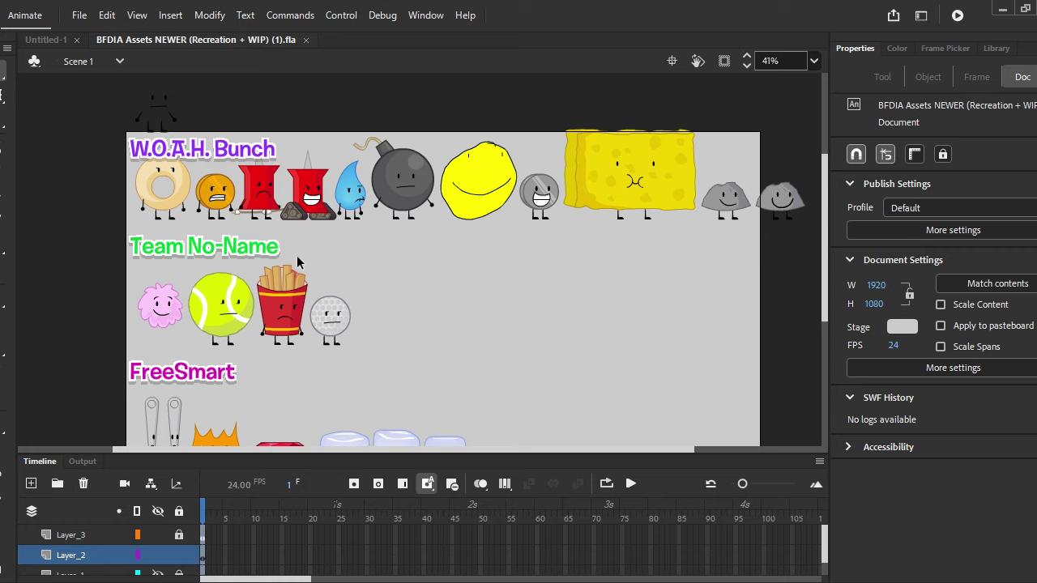
{"action": "scroll", "coordinate": [280, 219], "scroll_direction": "down", "scroll_amount": 2}
{"action": "scroll", "coordinate": [283, 212], "scroll_direction": "up", "scroll_amount": 3}
{"action": "scroll", "coordinate": [386, 237], "scroll_direction": "down", "scroll_amount": 2}
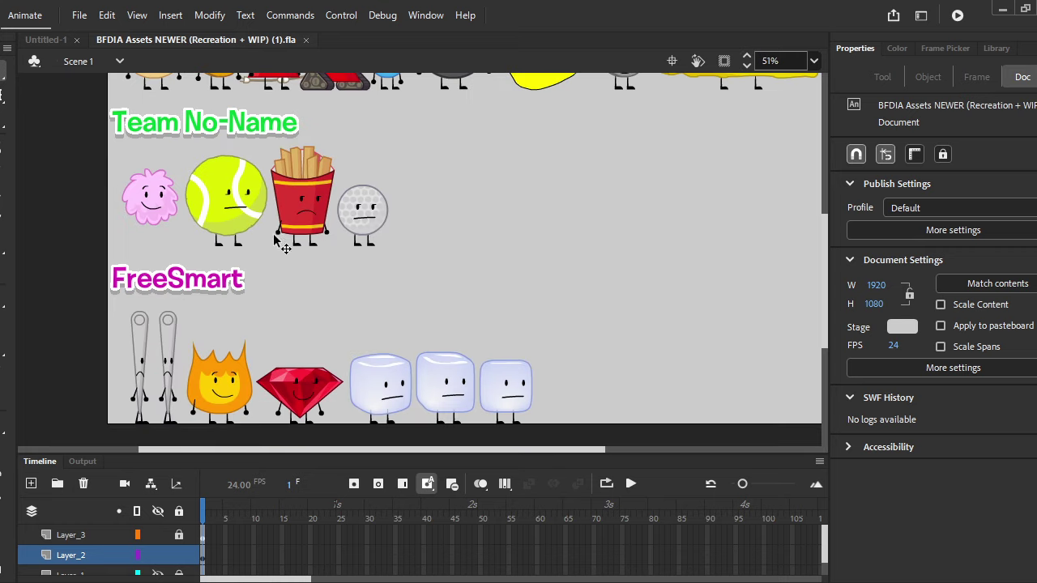
{"action": "scroll", "coordinate": [243, 223], "scroll_direction": "up", "scroll_amount": 3}
{"action": "left_click", "coordinate": [456, 229]}
{"action": "scroll", "coordinate": [456, 229], "scroll_direction": "up", "scroll_amount": 3}
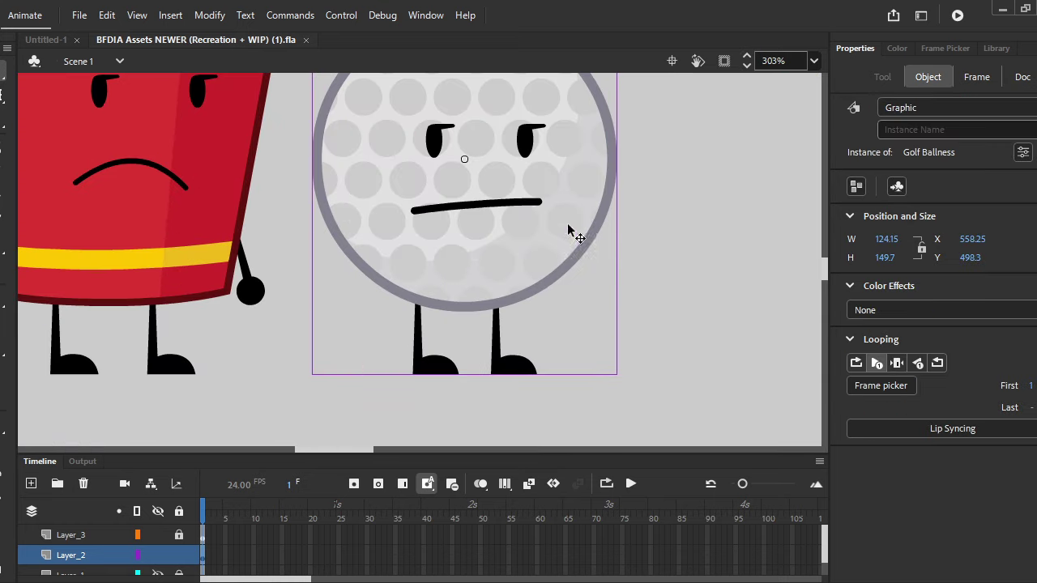
{"action": "scroll", "coordinate": [324, 267], "scroll_direction": "down", "scroll_amount": 2}
{"action": "scroll", "coordinate": [316, 291], "scroll_direction": "down", "scroll_amount": 1}
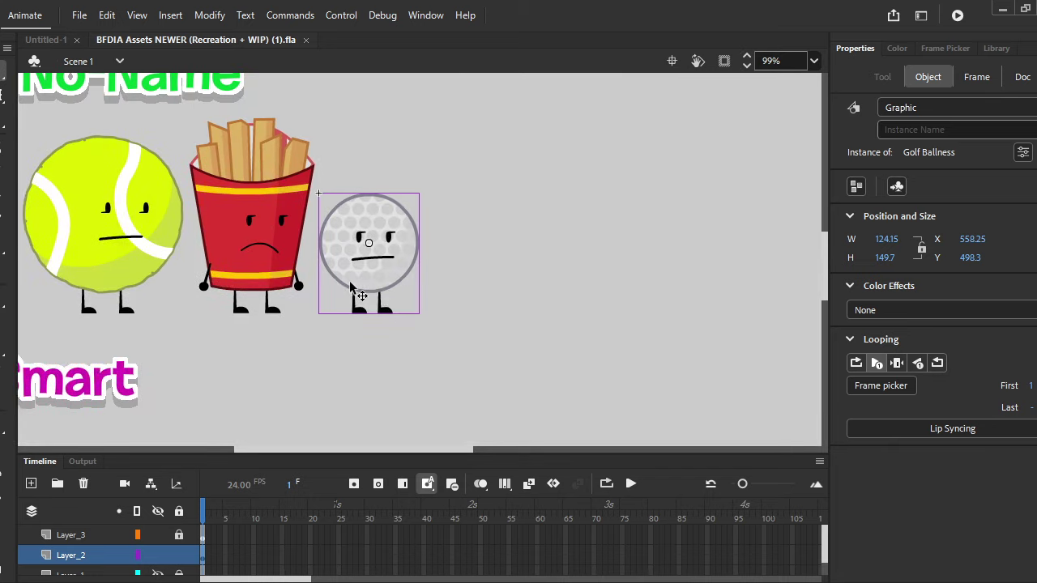
{"action": "scroll", "coordinate": [385, 273], "scroll_direction": "down", "scroll_amount": 2}
{"action": "left_click", "coordinate": [406, 300]}
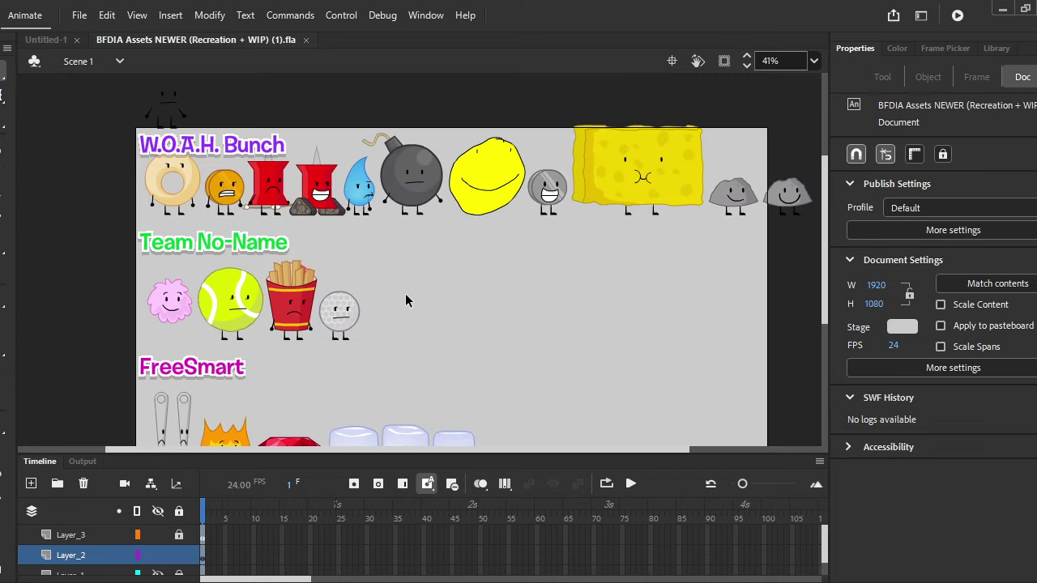
{"action": "scroll", "coordinate": [734, 203], "scroll_direction": "right", "scroll_amount": 2}
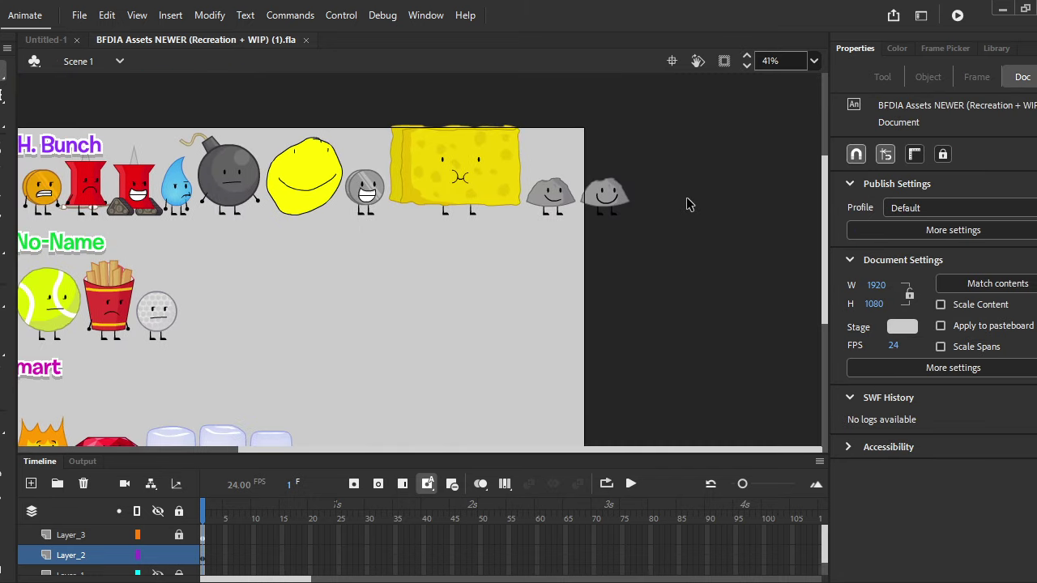
{"action": "scroll", "coordinate": [687, 197], "scroll_direction": "left", "scroll_amount": 3}
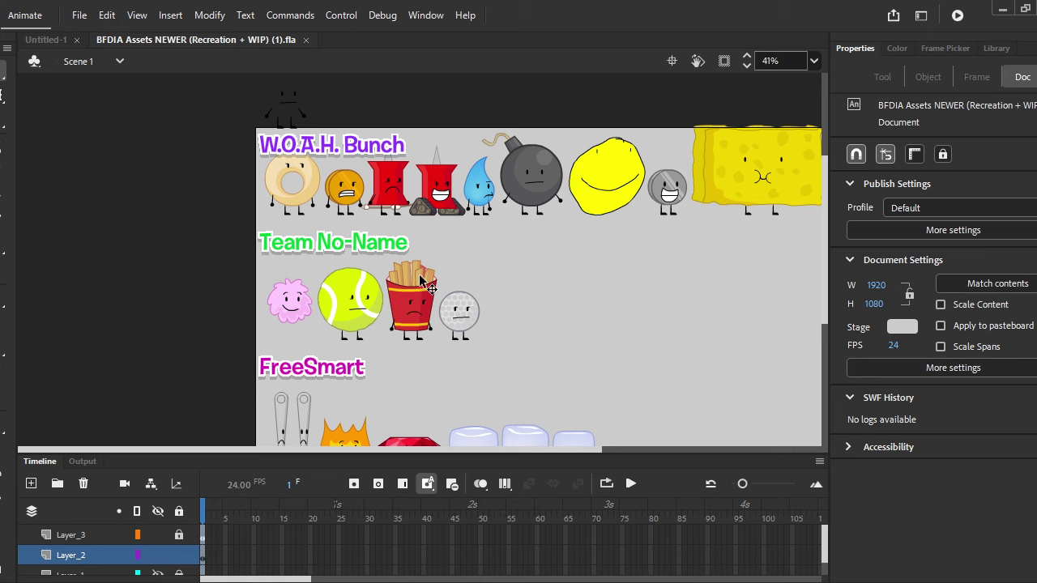
Copy the orange coin character from the W.O.A.H. Bunch into Untitled-1 and place it near the middle of the stage.
{"action": "scroll", "coordinate": [397, 197], "scroll_direction": "up", "scroll_amount": 1}
{"action": "scroll", "coordinate": [397, 197], "scroll_direction": "up", "scroll_amount": 4}
{"action": "left_click", "coordinate": [318, 195]}
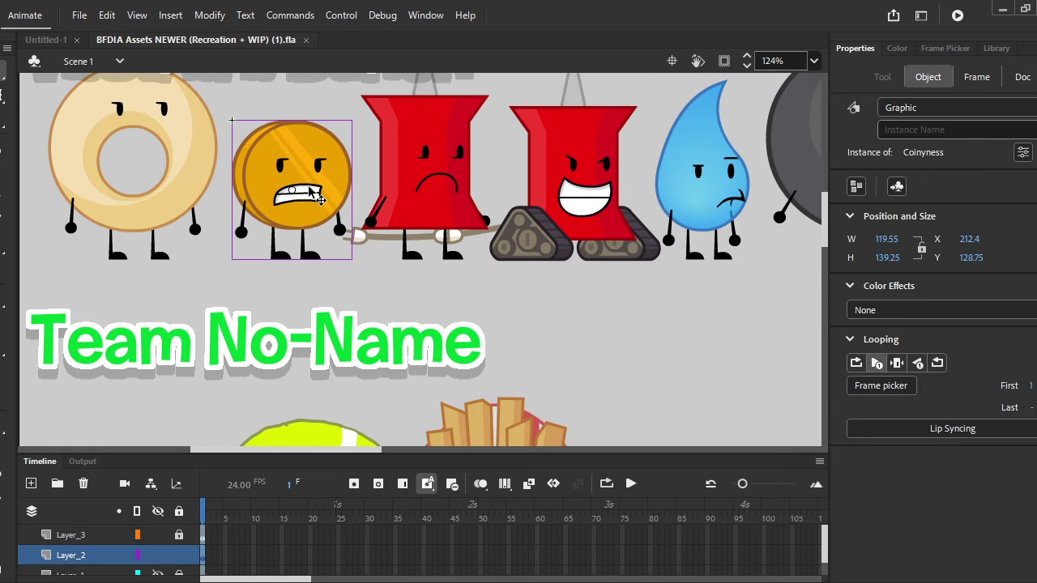
{"action": "scroll", "coordinate": [287, 246], "scroll_direction": "down", "scroll_amount": 1}
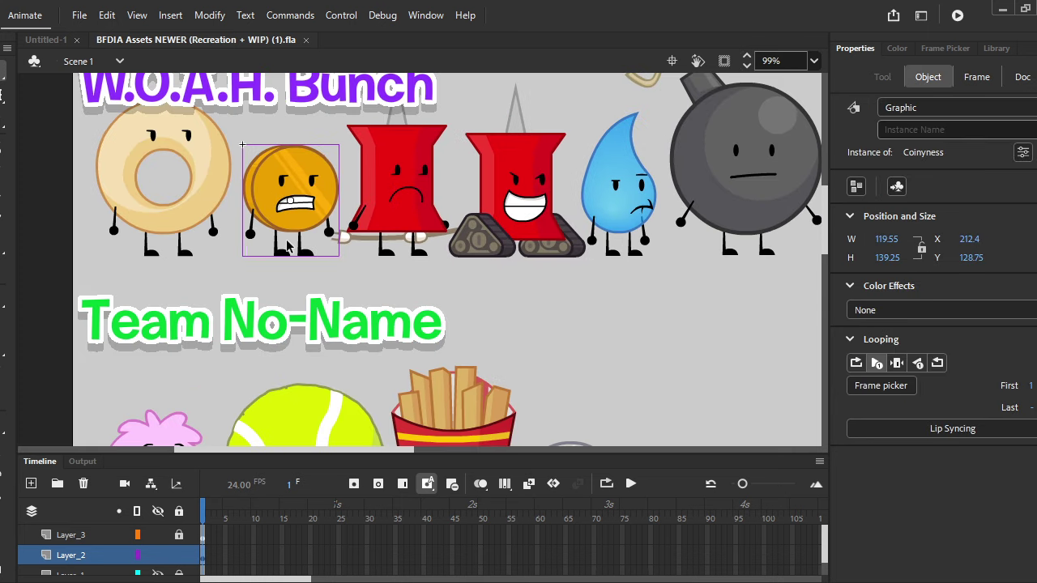
{"action": "left_click", "coordinate": [46, 39]}
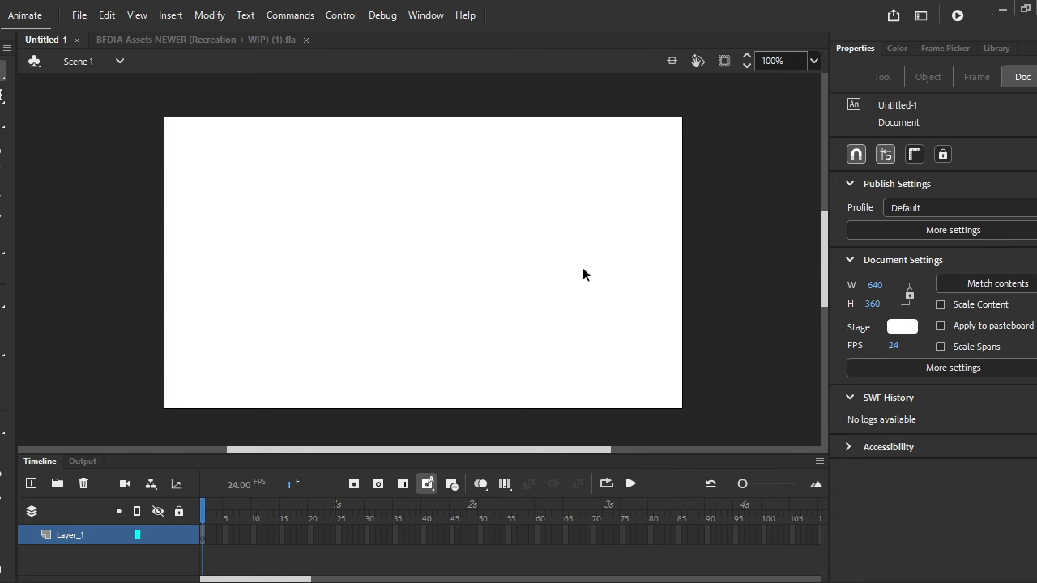
{"action": "key", "text": "ctrl+v"}
{"action": "left_click_drag", "start_coordinate": [378, 246], "coordinate": [406, 245]}
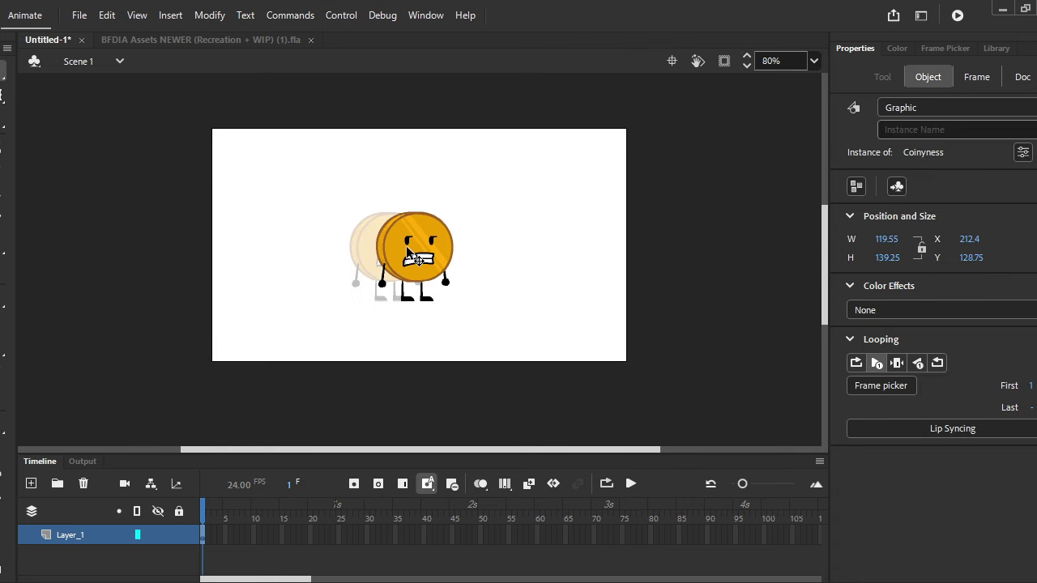
{"action": "left_click", "coordinate": [189, 41]}
{"action": "left_click", "coordinate": [28, 40]}
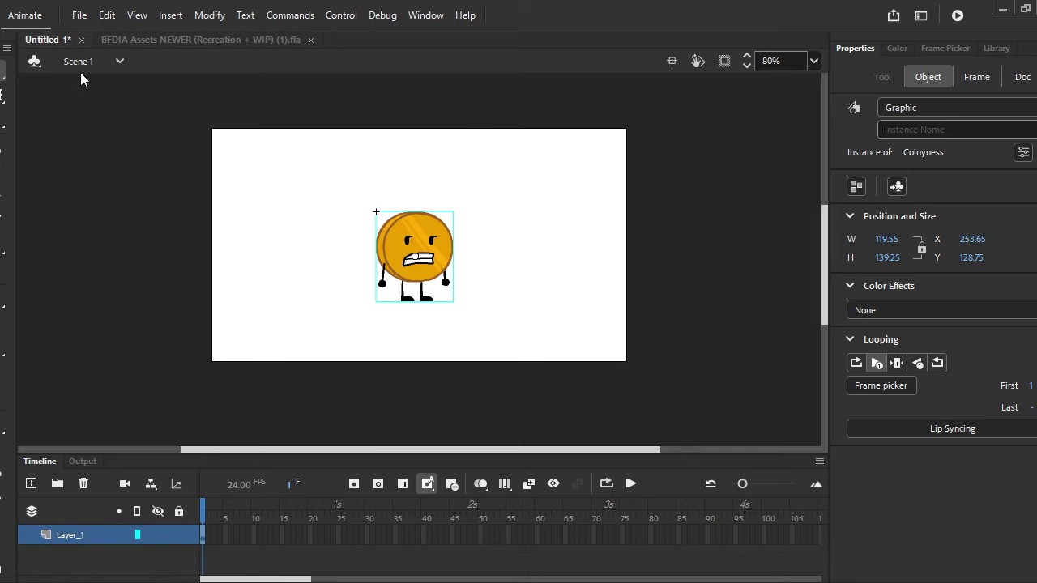
Enlarge the coin character proportionally with Free Transform to about 197 × 229 pixels.
{"action": "key", "text": "q"}
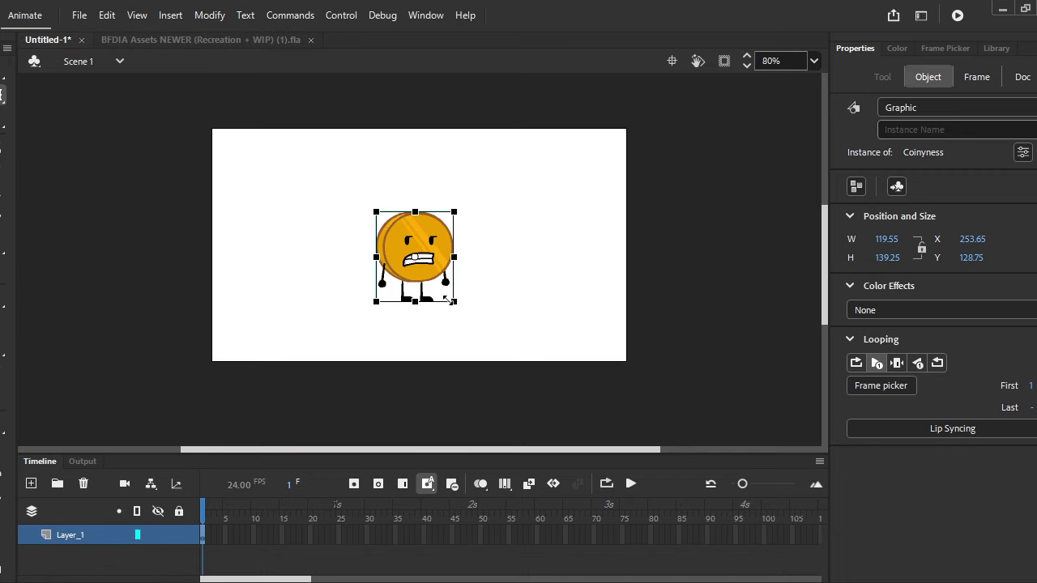
{"action": "left_click_drag", "start_coordinate": [449, 298], "coordinate": [490, 345]}
{"action": "key", "text": "ctrl+z"}
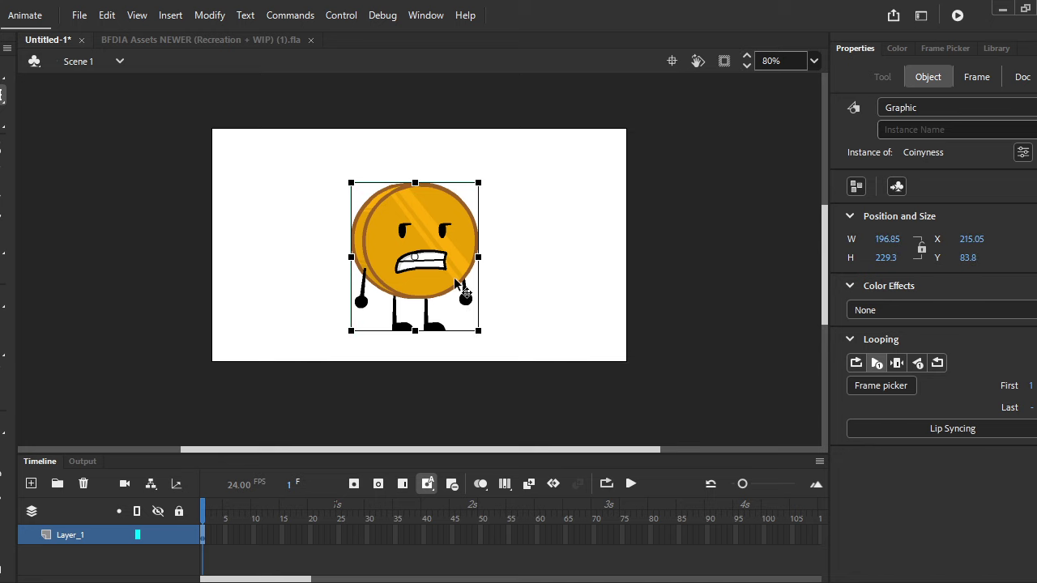
Reposition the coin character on the stage to about X 203.55, Y 63.8.
{"action": "scroll", "coordinate": [458, 285], "scroll_direction": "up", "scroll_amount": 2}
{"action": "scroll", "coordinate": [357, 290], "scroll_direction": "down", "scroll_amount": 1}
{"action": "left_click_drag", "start_coordinate": [358, 281], "coordinate": [343, 264]}
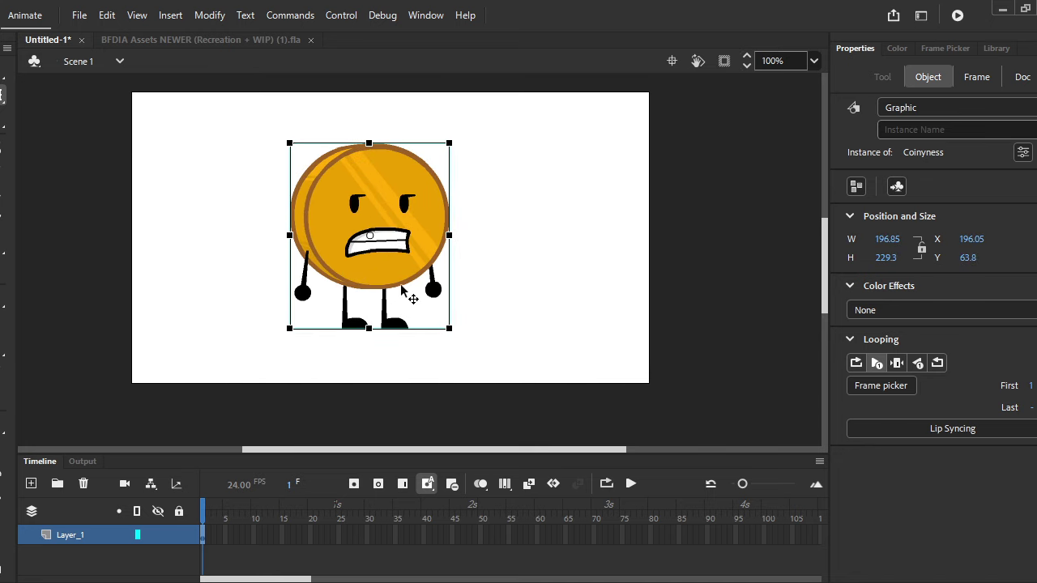
{"action": "scroll", "coordinate": [403, 287], "scroll_direction": "down", "scroll_amount": 1}
{"action": "left_click", "coordinate": [455, 295]}
{"action": "left_click_drag", "start_coordinate": [410, 257], "coordinate": [414, 258]}
{"action": "left_click", "coordinate": [421, 267]}
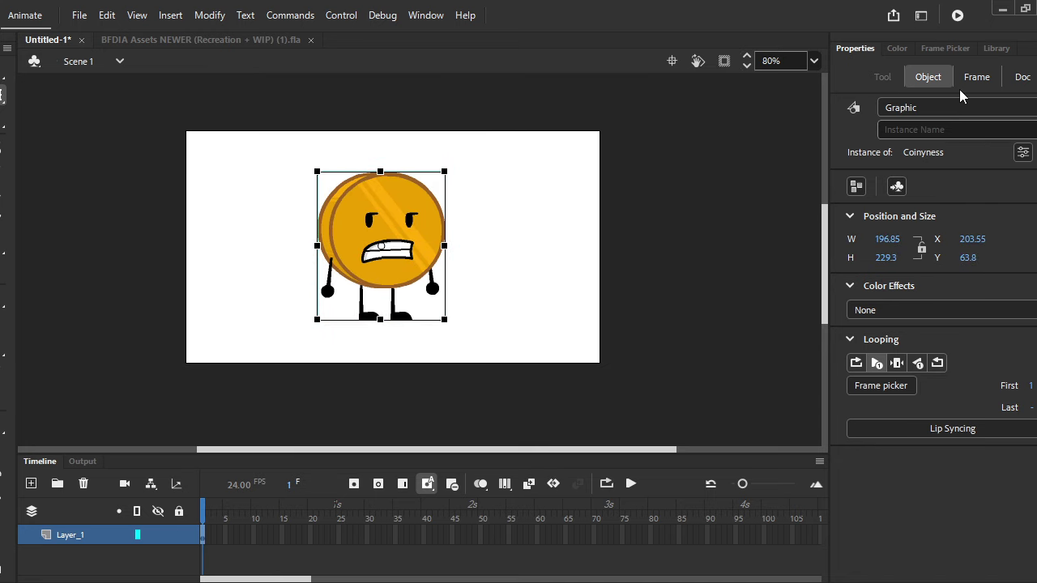
Check the library folders imported with the coin, and enter the coin symbol to inspect its separate parts.
{"action": "left_click", "coordinate": [998, 48]}
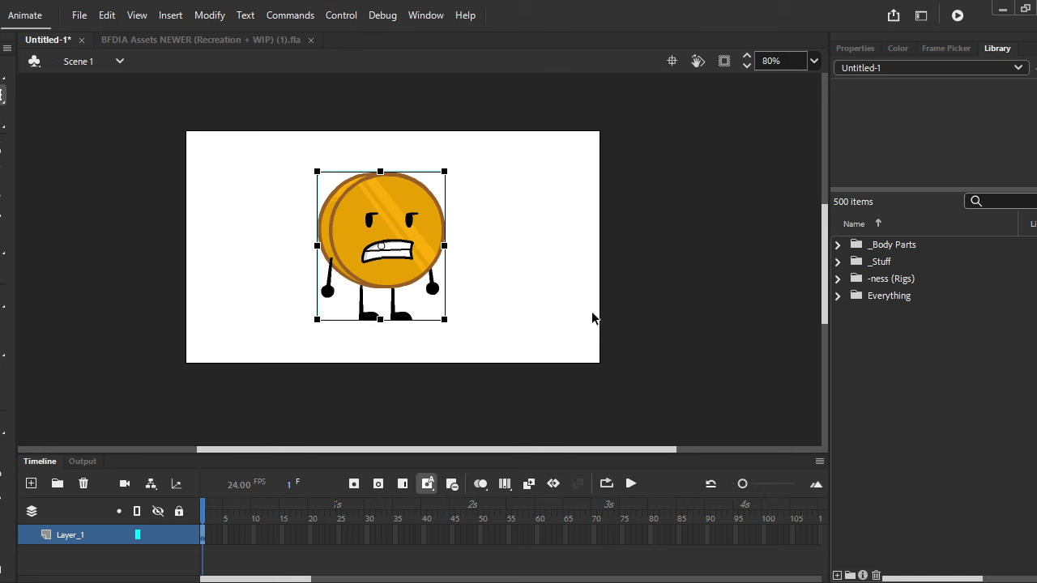
{"action": "left_click", "coordinate": [852, 51]}
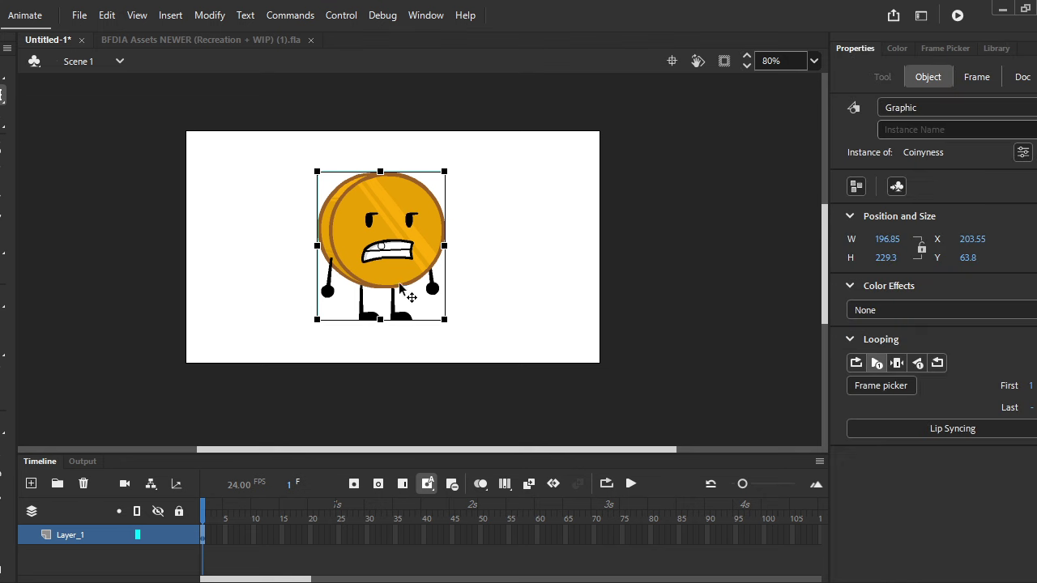
{"action": "double_click", "coordinate": [403, 274]}
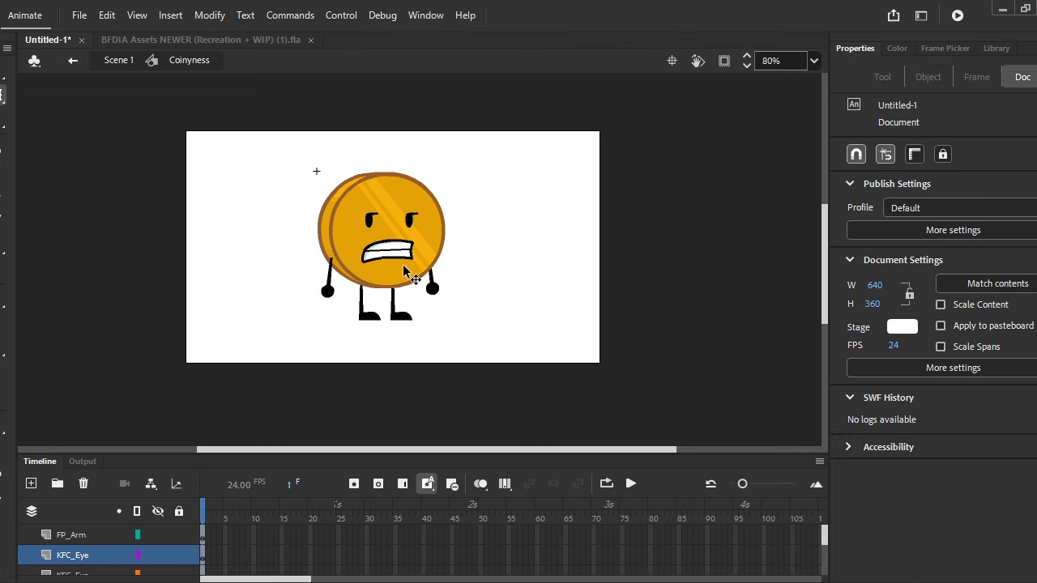
{"action": "left_click_drag", "start_coordinate": [259, 138], "coordinate": [486, 348]}
Find "CEF Limbs.fla" by searching Downloads for "cef" and open it alongside the other documents.
{"action": "left_click", "coordinate": [79, 14]}
{"action": "left_click", "coordinate": [127, 70]}
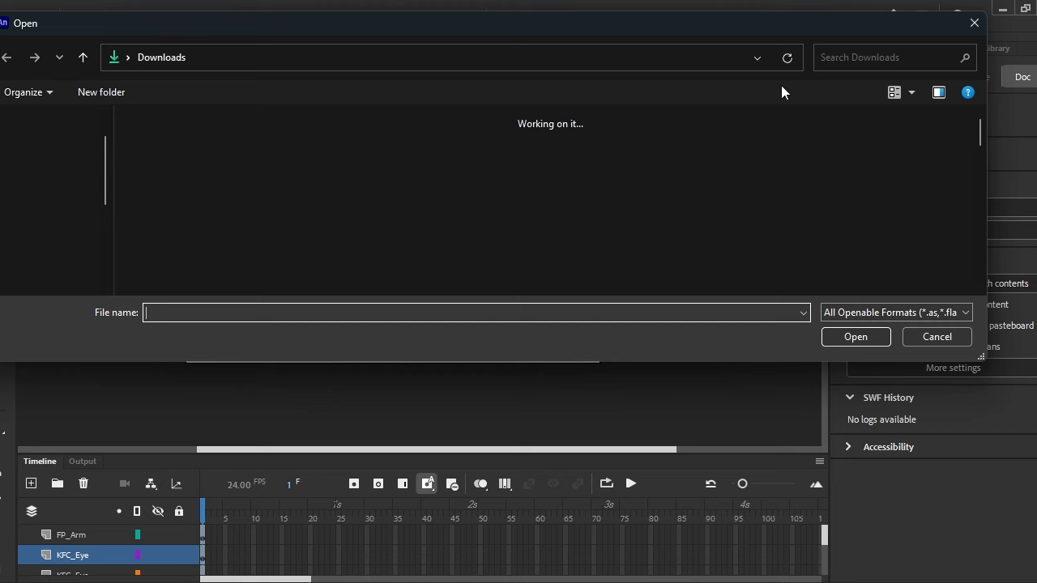
{"action": "left_click", "coordinate": [841, 57]}
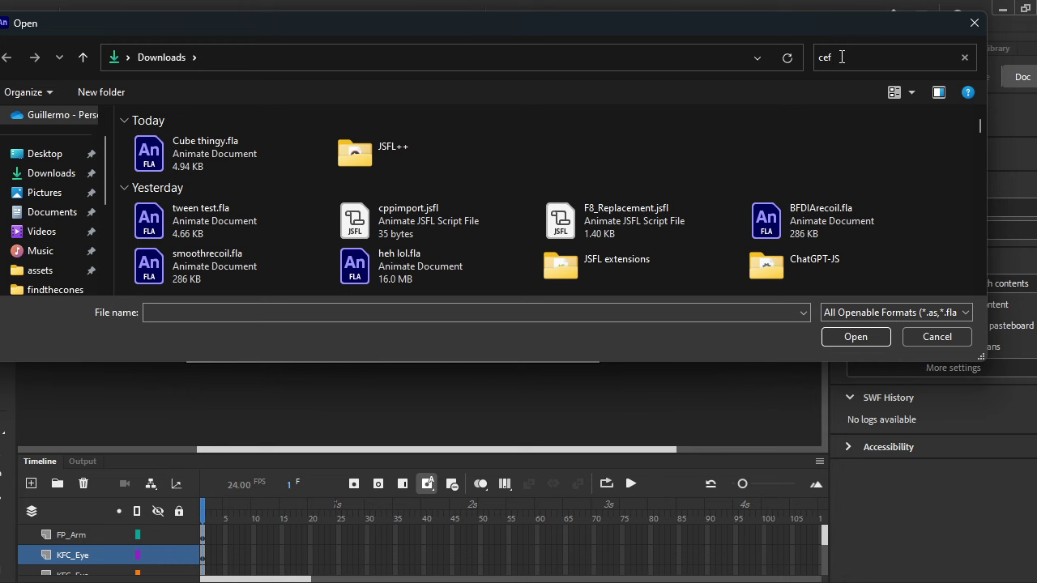
{"action": "double_click", "coordinate": [176, 226]}
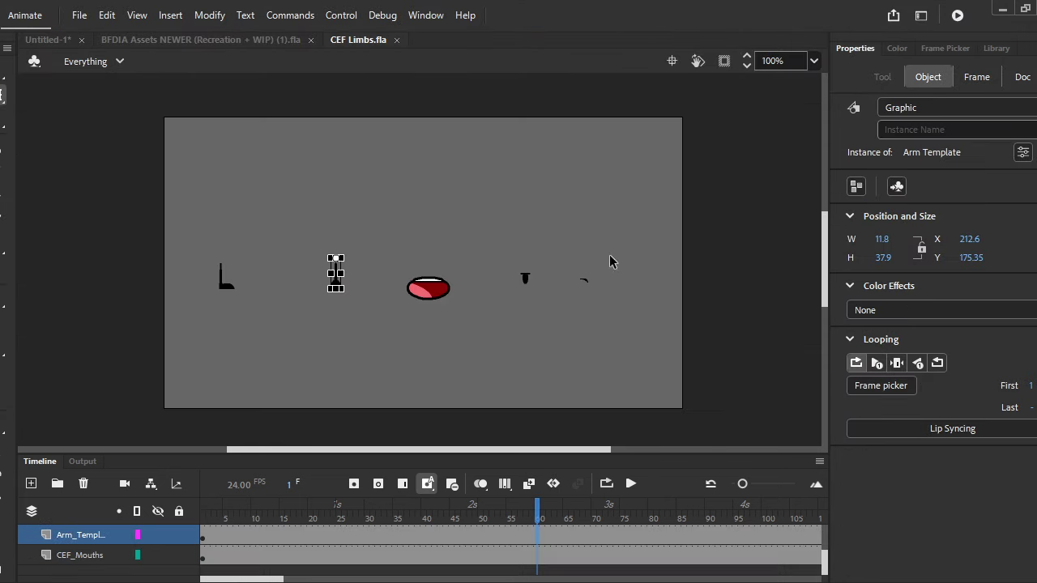
Copy the brow symbol from CEF Limbs.fla at frame 1 and return to the Untitled-1 document.
{"action": "scroll", "coordinate": [613, 262], "scroll_direction": "up", "scroll_amount": 5}
{"action": "left_click", "coordinate": [690, 274]}
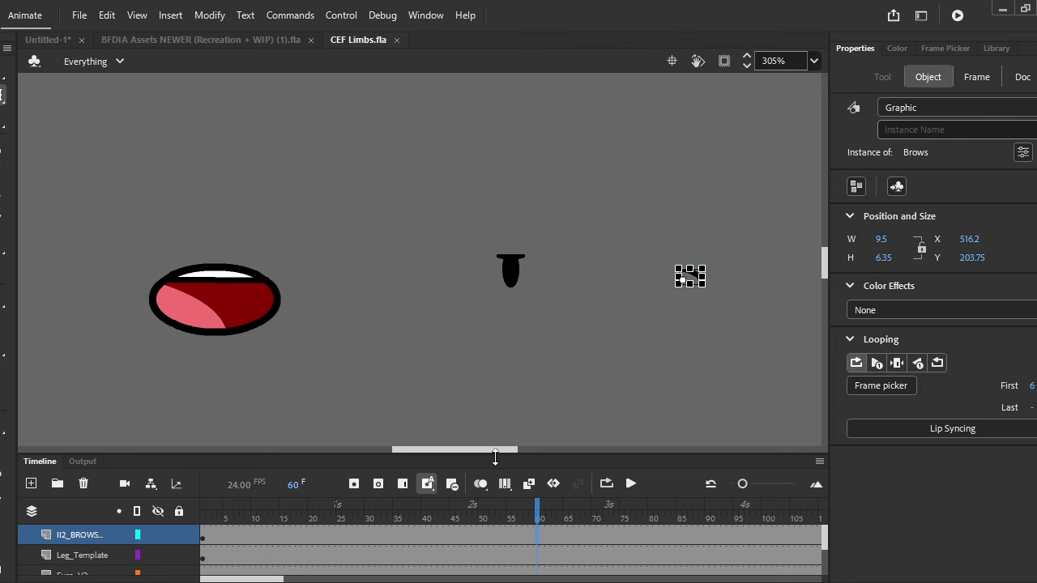
{"action": "left_click", "coordinate": [204, 517]}
{"action": "left_click_drag", "start_coordinate": [678, 259], "coordinate": [698, 288]}
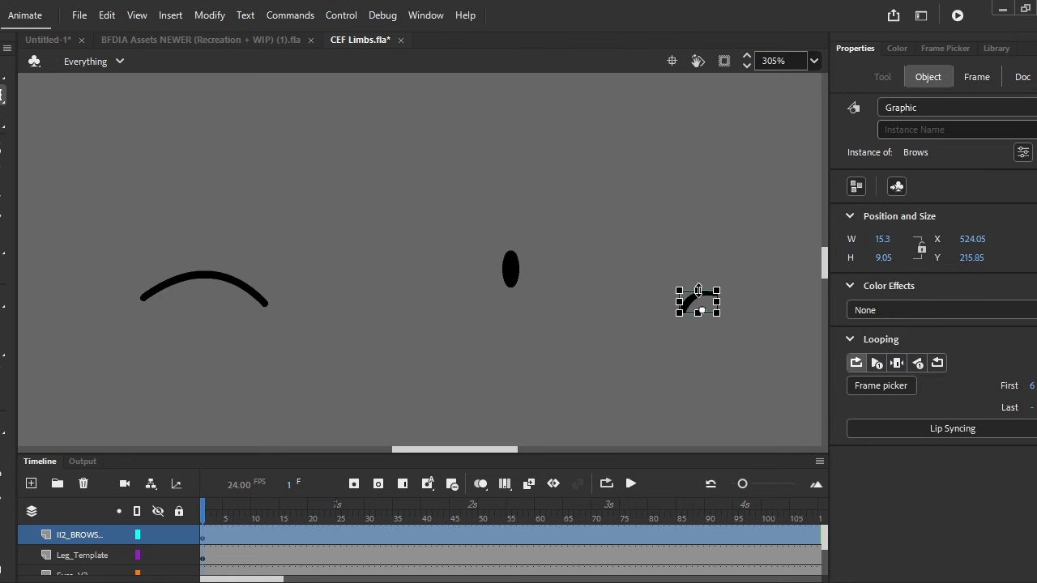
{"action": "key", "text": "ctrl+z"}
{"action": "left_click", "coordinate": [123, 37]}
{"action": "left_click", "coordinate": [123, 40]}
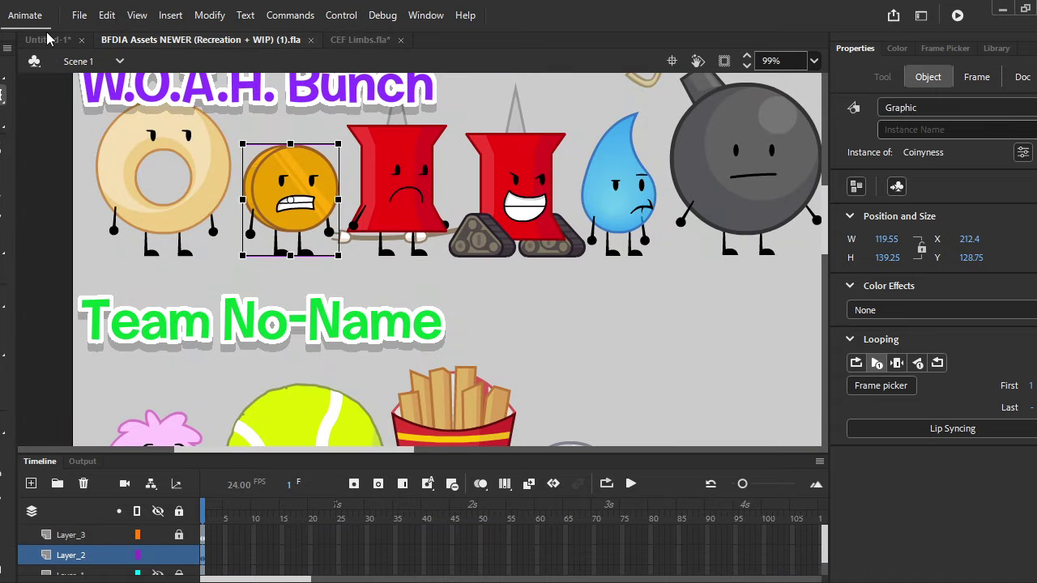
{"action": "left_click", "coordinate": [46, 40]}
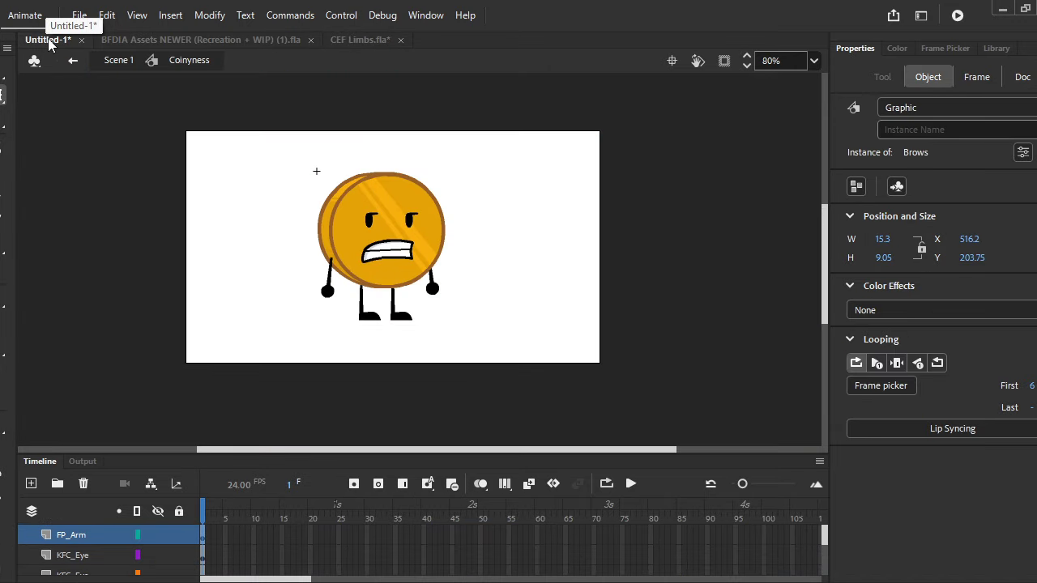
Paste the brow inside the coin symbol and place it above the left eye at about X 47.15, Y 28.
{"action": "scroll", "coordinate": [293, 212], "scroll_direction": "down", "scroll_amount": 3}
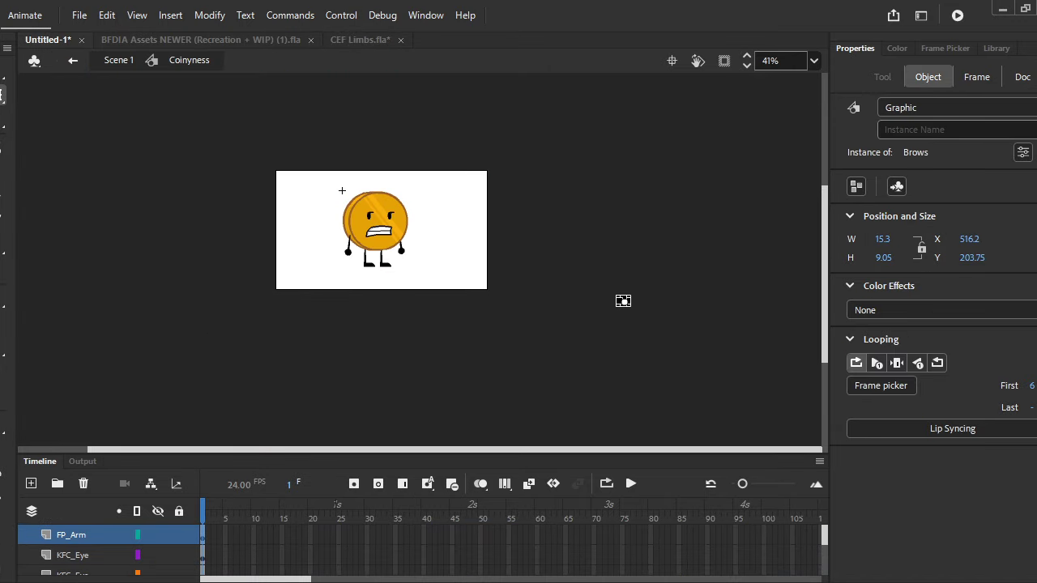
{"action": "left_click_drag", "start_coordinate": [622, 302], "coordinate": [430, 215]}
{"action": "scroll", "coordinate": [358, 207], "scroll_direction": "up", "scroll_amount": 4}
{"action": "scroll", "coordinate": [358, 207], "scroll_direction": "up", "scroll_amount": 5}
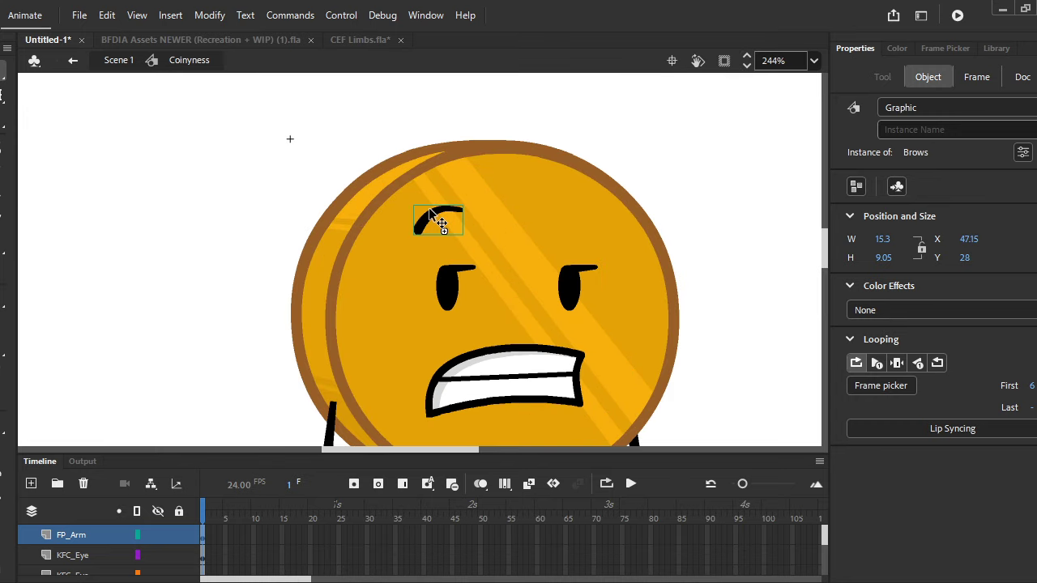
Duplicate the brow above the right eye at about X 85.3, Y 27.75, and set the copy to frame 7 with the Frame Picker.
{"action": "key", "text": "ctrl+d"}
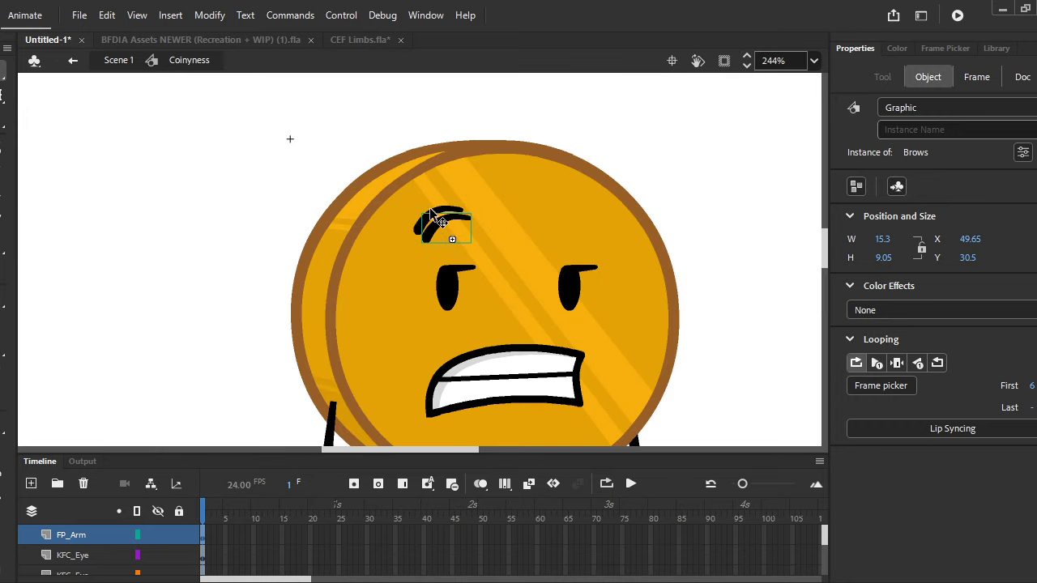
{"action": "left_click_drag", "start_coordinate": [439, 221], "coordinate": [552, 216]}
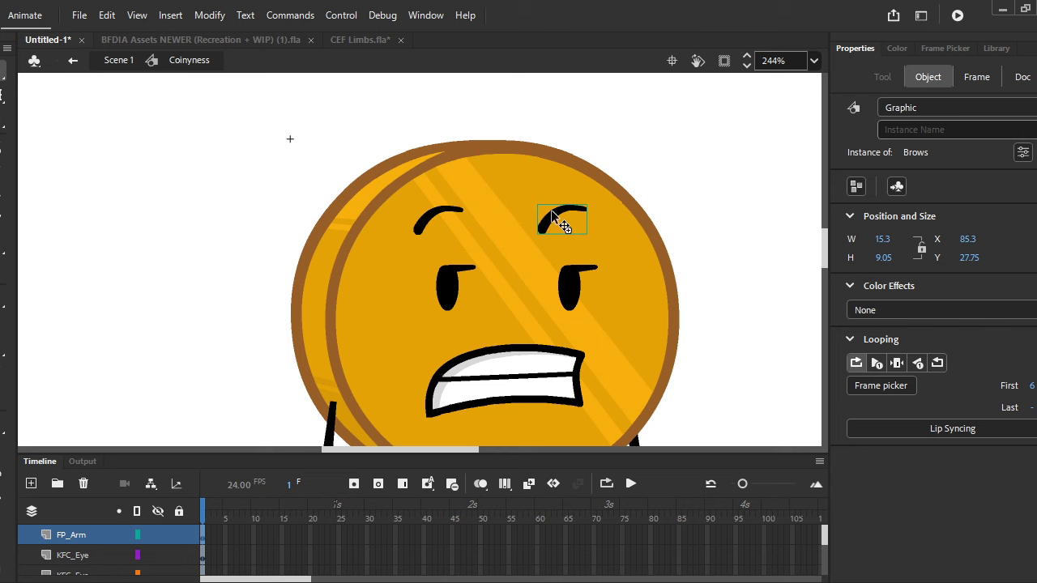
{"action": "left_click", "coordinate": [947, 49]}
{"action": "left_click", "coordinate": [891, 433]}
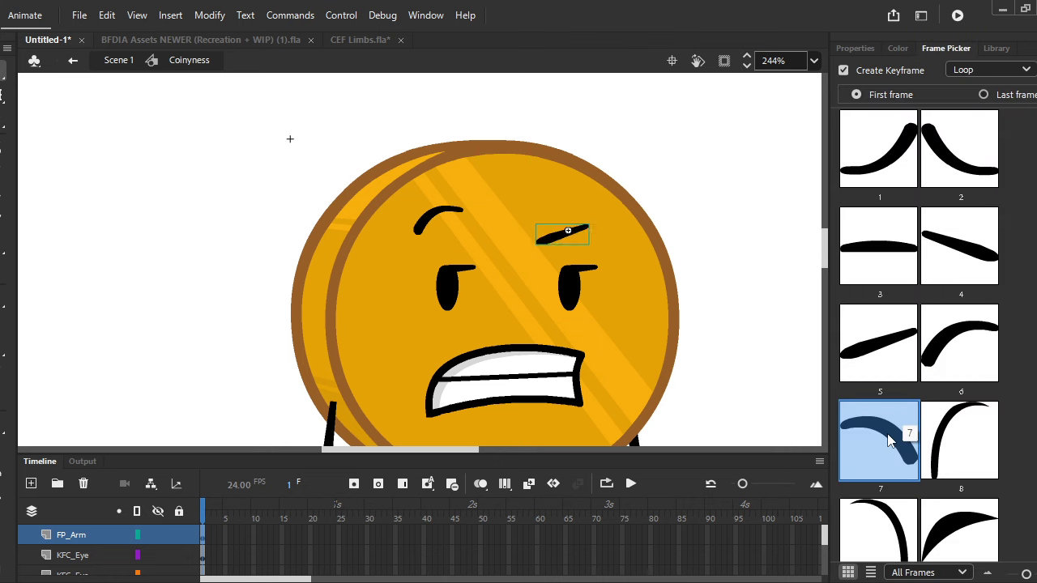
Shift both brows together slightly to the right over the eyes, to about X 40.35, Y 19.95.
{"action": "scroll", "coordinate": [643, 247], "scroll_direction": "up", "scroll_amount": 1}
{"action": "left_click", "coordinate": [390, 202], "text": "shift"}
{"action": "left_click_drag", "start_coordinate": [383, 211], "coordinate": [394, 210]}
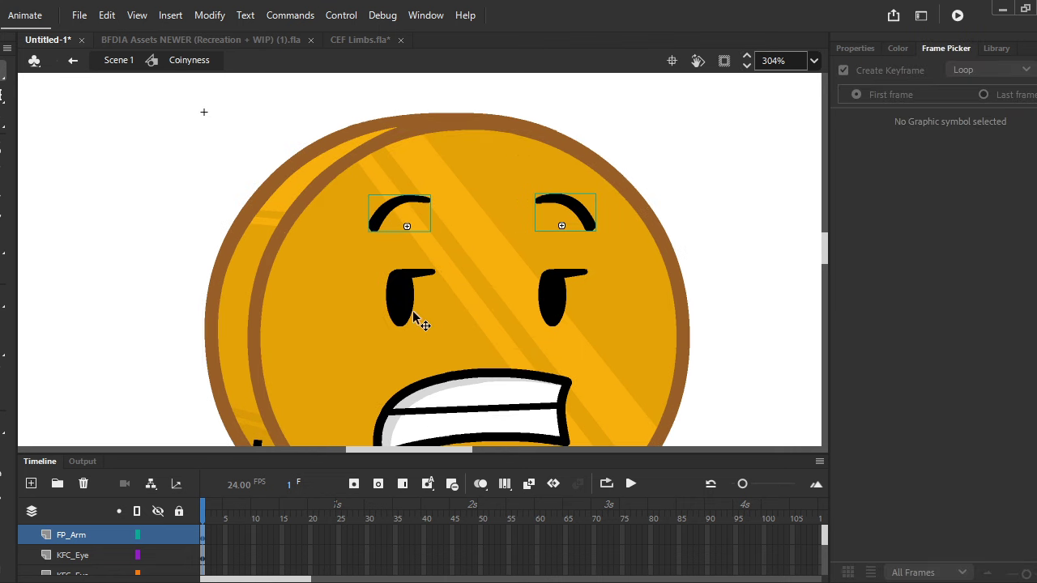
Set both eyes of the coin to the plain oval pose, frame 1, with the Frame Picker.
{"action": "left_click", "coordinate": [411, 311]}
{"action": "scroll", "coordinate": [934, 379], "scroll_direction": "down", "scroll_amount": 5}
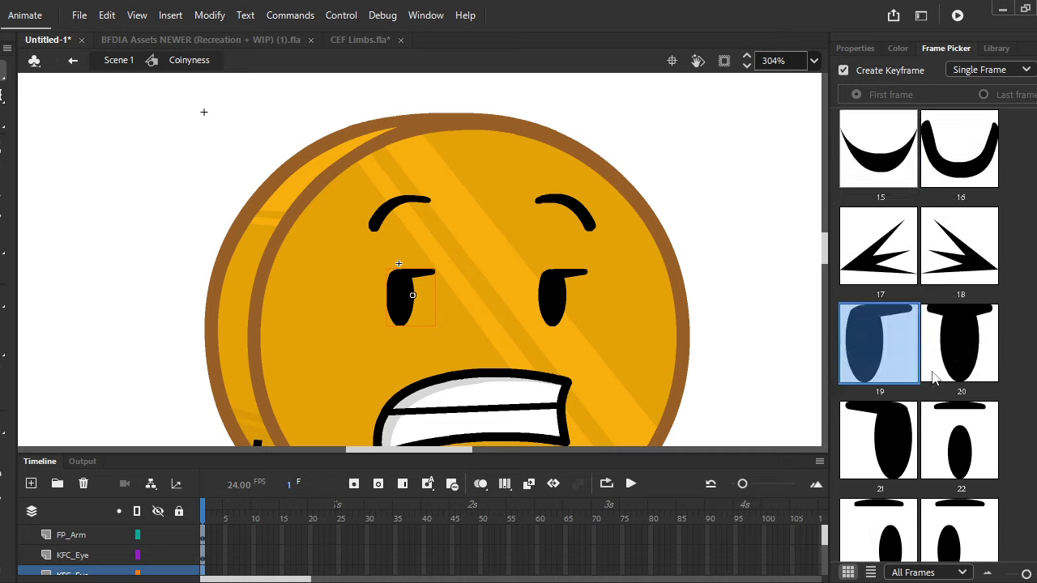
{"action": "scroll", "coordinate": [934, 374], "scroll_direction": "up", "scroll_amount": 10}
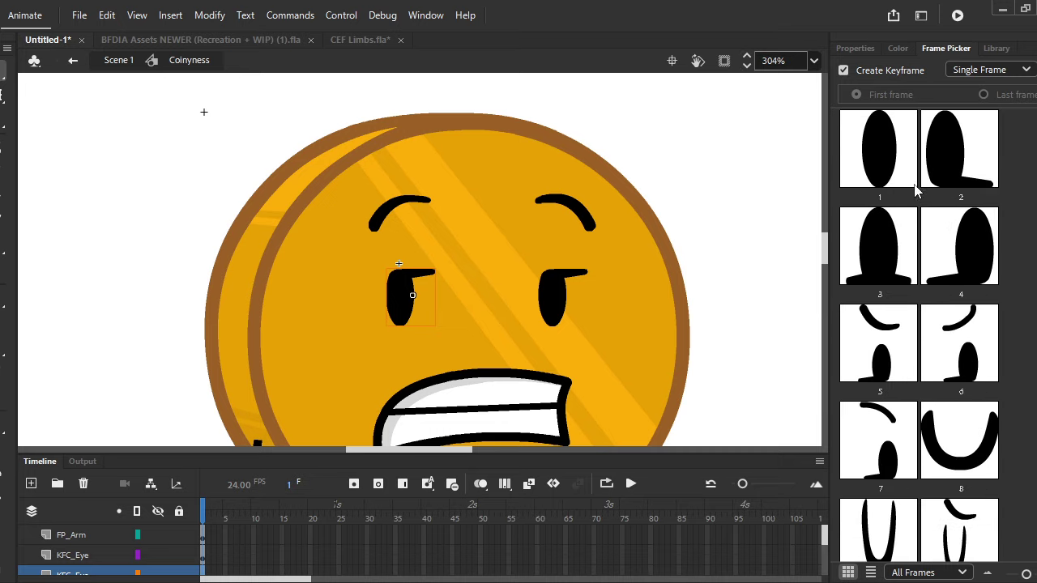
{"action": "left_click", "coordinate": [884, 170]}
{"action": "left_click", "coordinate": [584, 282]}
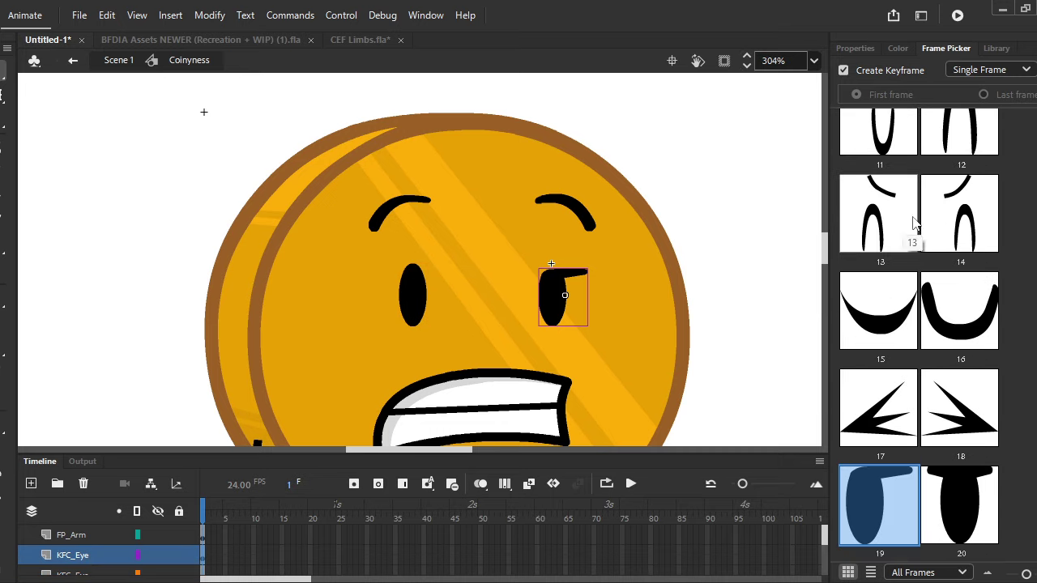
{"action": "scroll", "coordinate": [883, 169], "scroll_direction": "up", "scroll_amount": 8}
{"action": "left_click", "coordinate": [882, 166]}
{"action": "scroll", "coordinate": [455, 150], "scroll_direction": "down", "scroll_amount": 2}
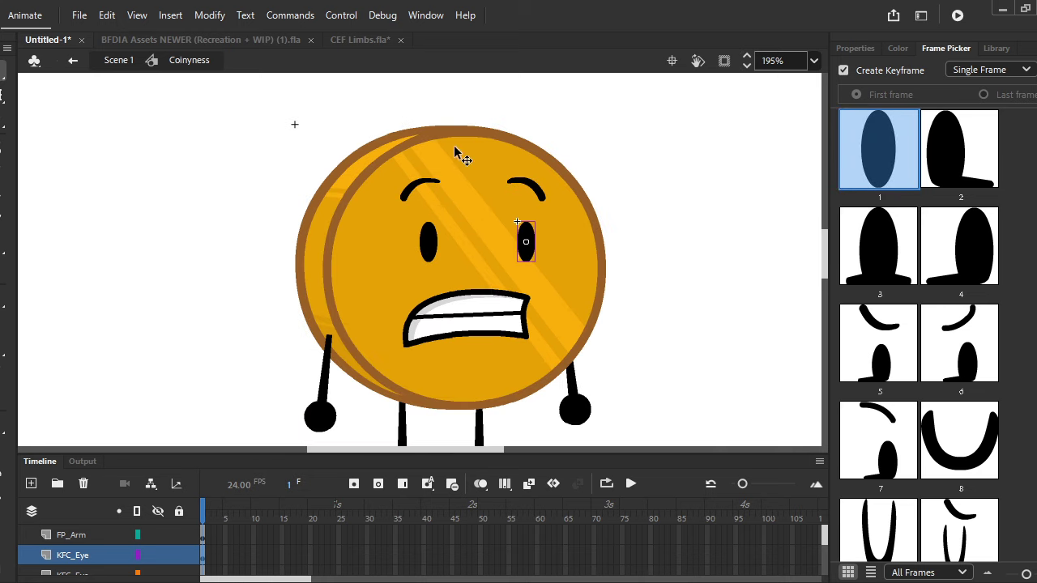
Change the coin's mouth to the closed smile, frame 25, with the Frame Picker.
{"action": "left_click", "coordinate": [445, 309]}
{"action": "scroll", "coordinate": [961, 356], "scroll_direction": "down", "scroll_amount": 5}
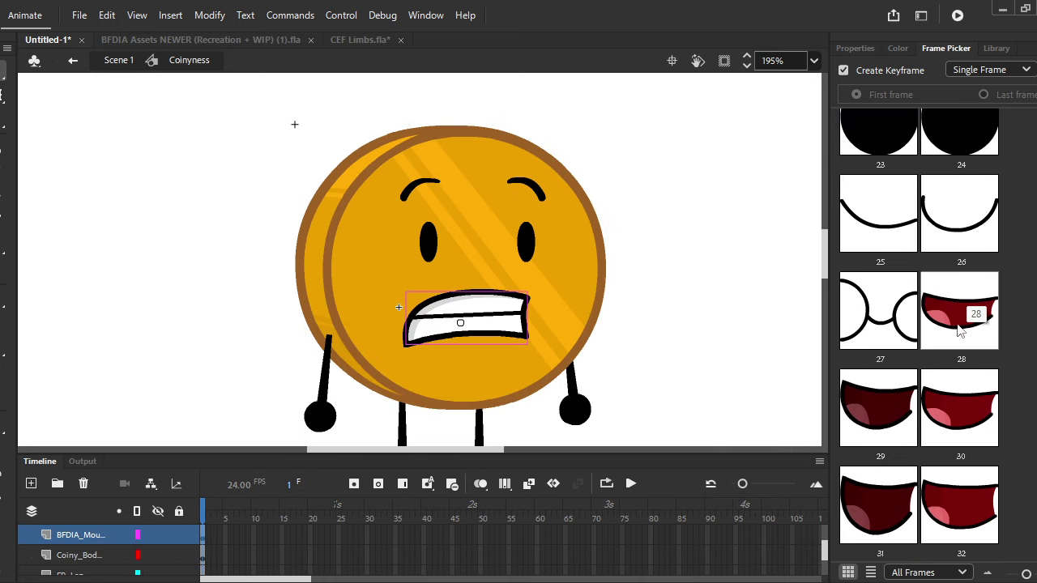
{"action": "left_click", "coordinate": [879, 212]}
{"action": "left_click", "coordinate": [753, 273]}
{"action": "scroll", "coordinate": [413, 224], "scroll_direction": "down", "scroll_amount": 2}
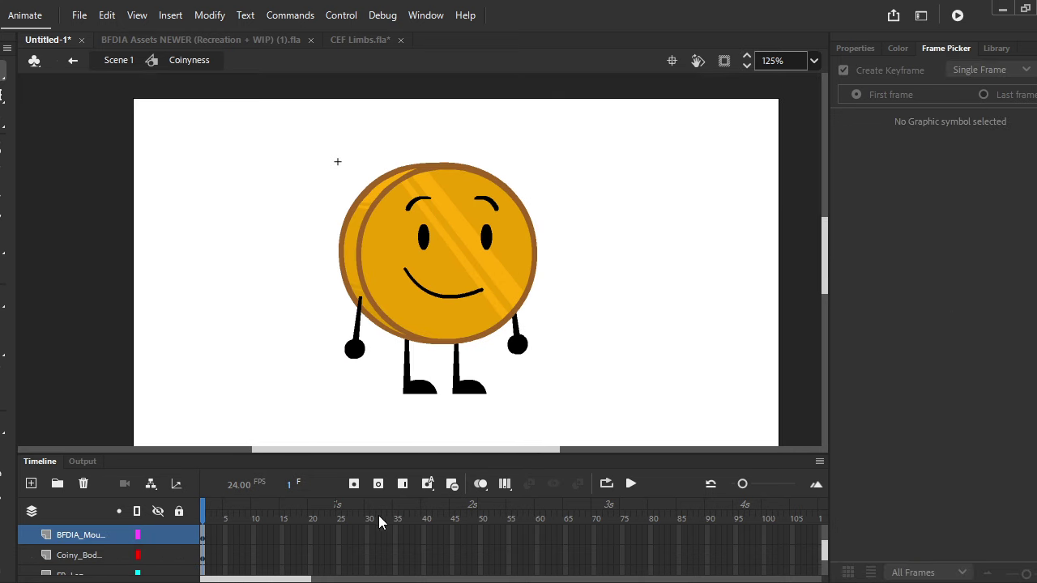
Extend all layers of the coin symbol to frame 66 with inserted frames, and play the timeline from frame 1.
{"action": "scroll", "coordinate": [378, 515], "scroll_direction": "down", "scroll_amount": 1}
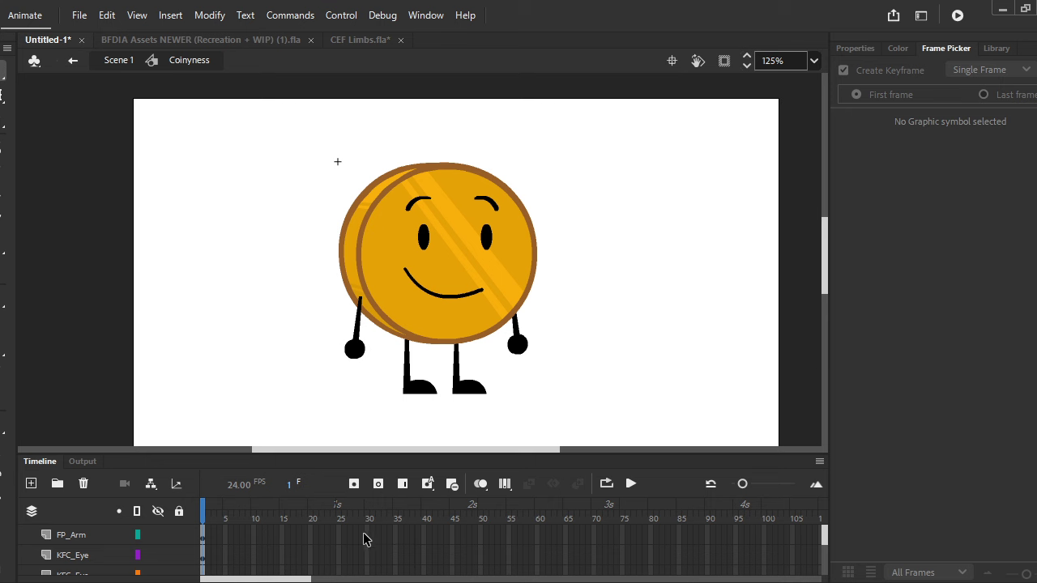
{"action": "left_click_drag", "start_coordinate": [363, 538], "coordinate": [572, 580]}
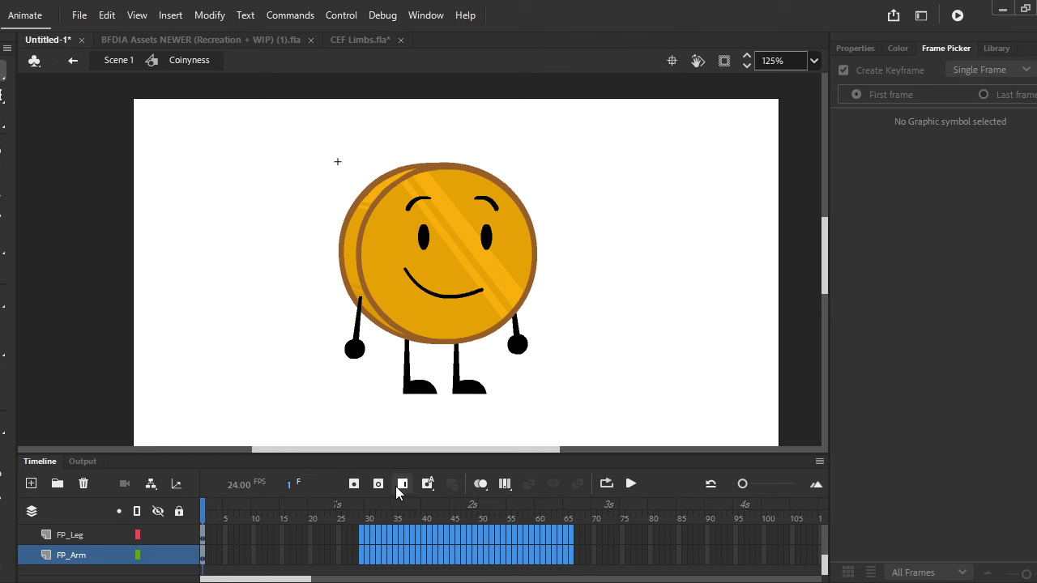
{"action": "right_click", "coordinate": [568, 564]}
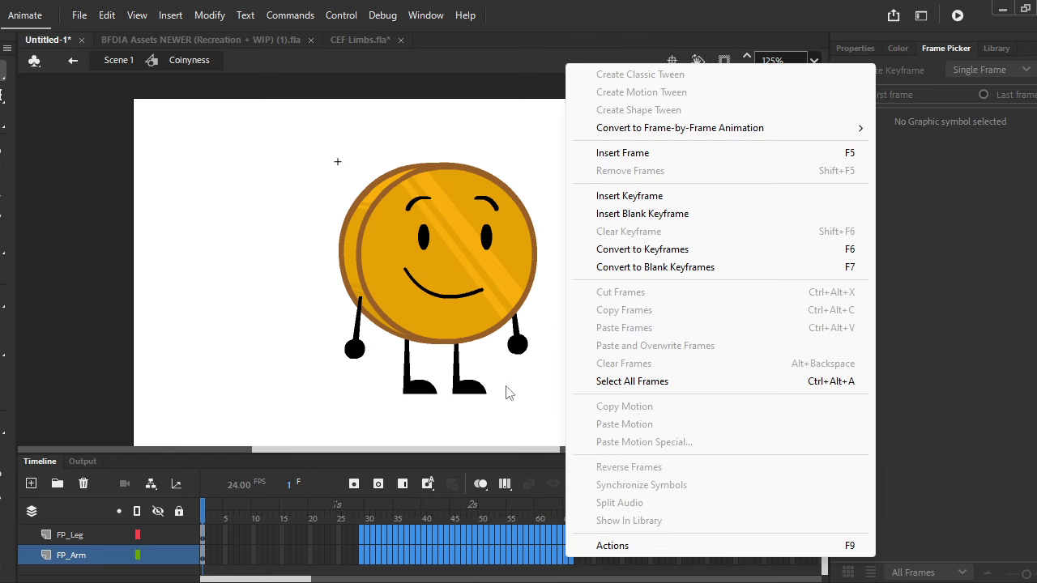
{"action": "left_click", "coordinate": [402, 484]}
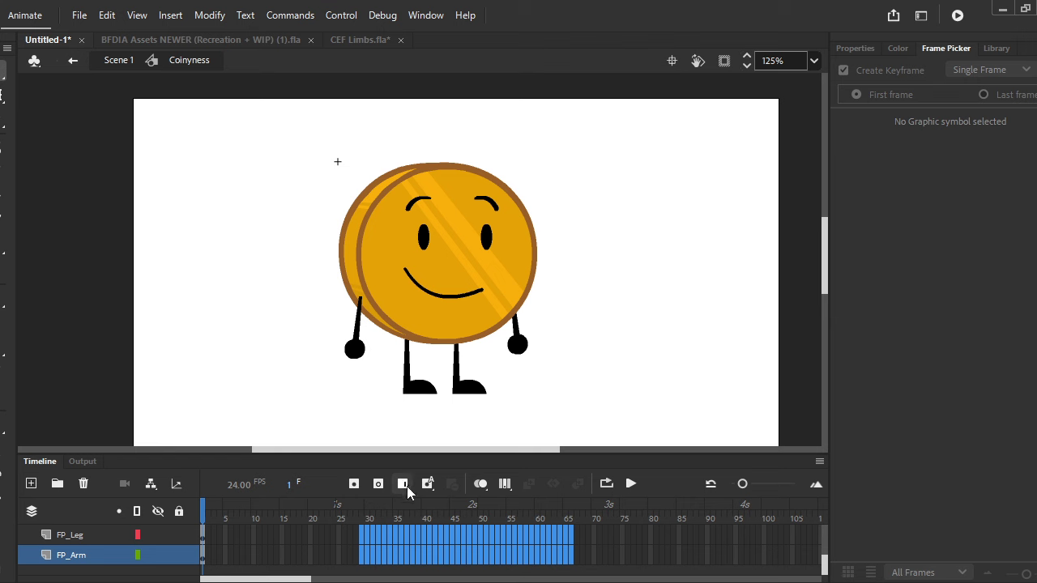
{"action": "right_click", "coordinate": [518, 538]}
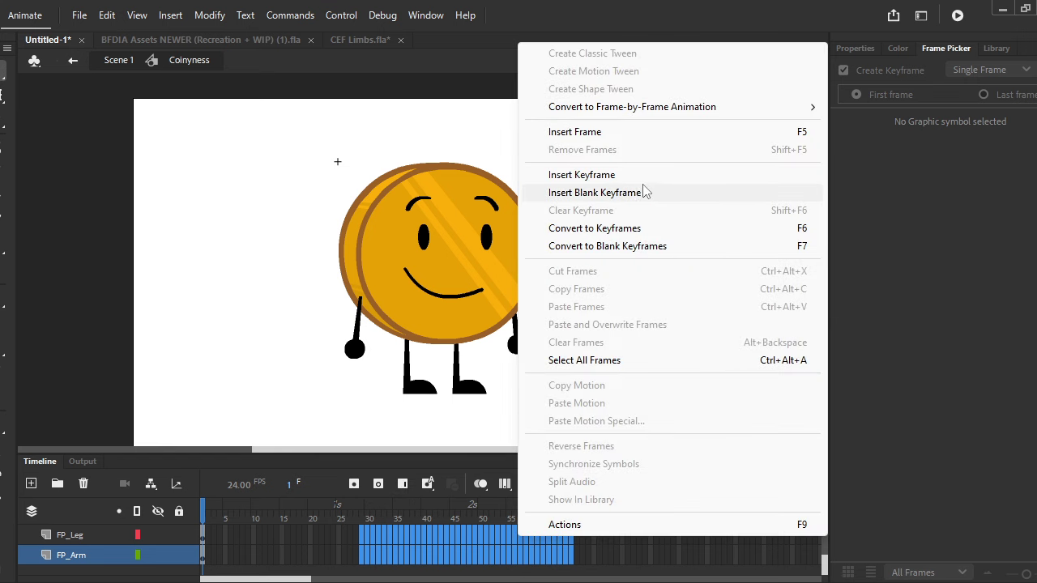
{"action": "left_click", "coordinate": [617, 136]}
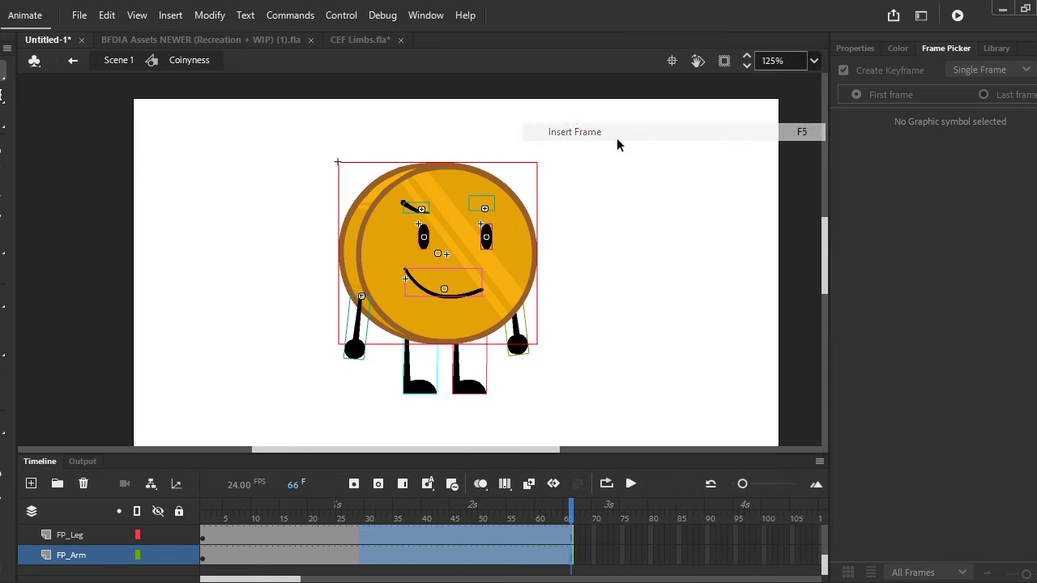
{"action": "left_click_drag", "start_coordinate": [572, 510], "coordinate": [203, 511]}
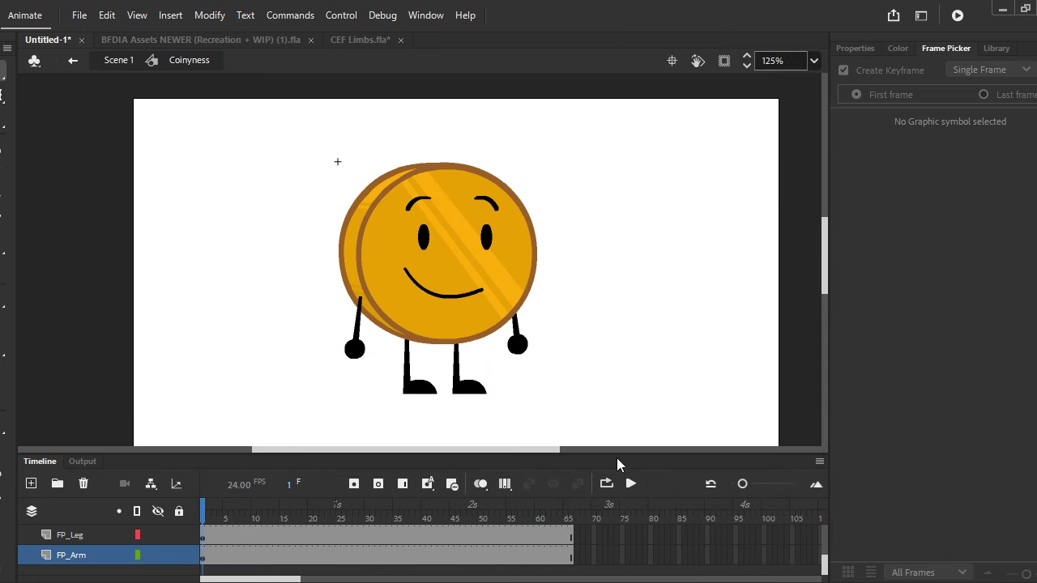
{"action": "left_click", "coordinate": [633, 485]}
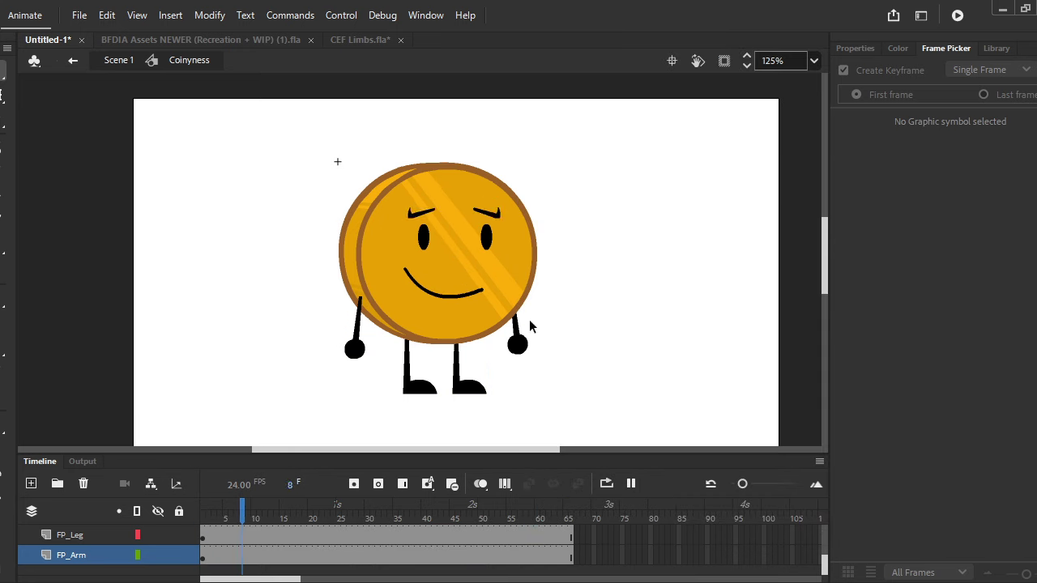
Set the looping of both brows to a single frame so they hold their pose.
{"action": "left_click", "coordinate": [416, 202]}
{"action": "left_click", "coordinate": [491, 209], "text": "shift"}
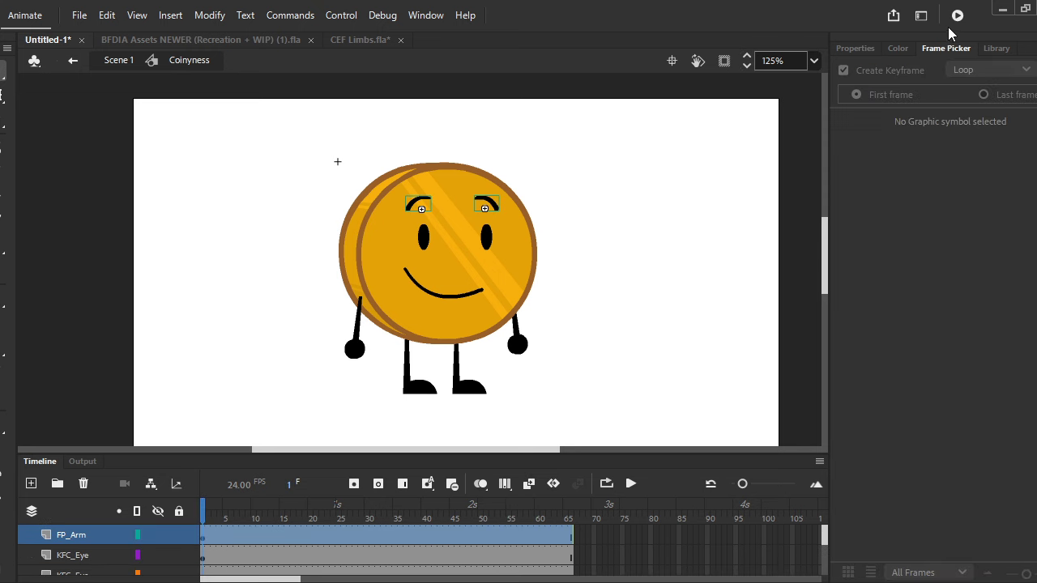
{"action": "left_click", "coordinate": [865, 47]}
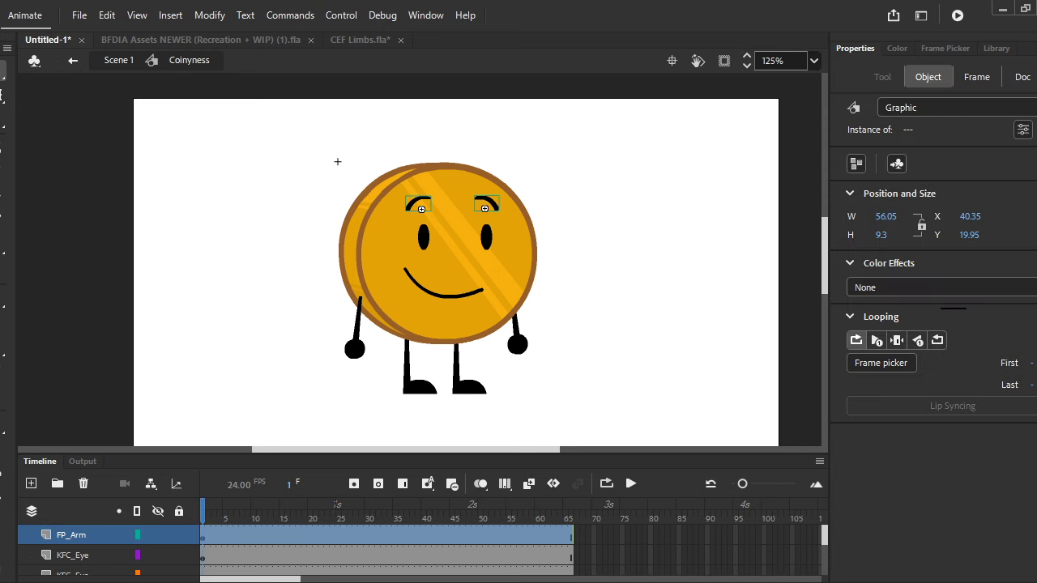
{"action": "left_click", "coordinate": [900, 341]}
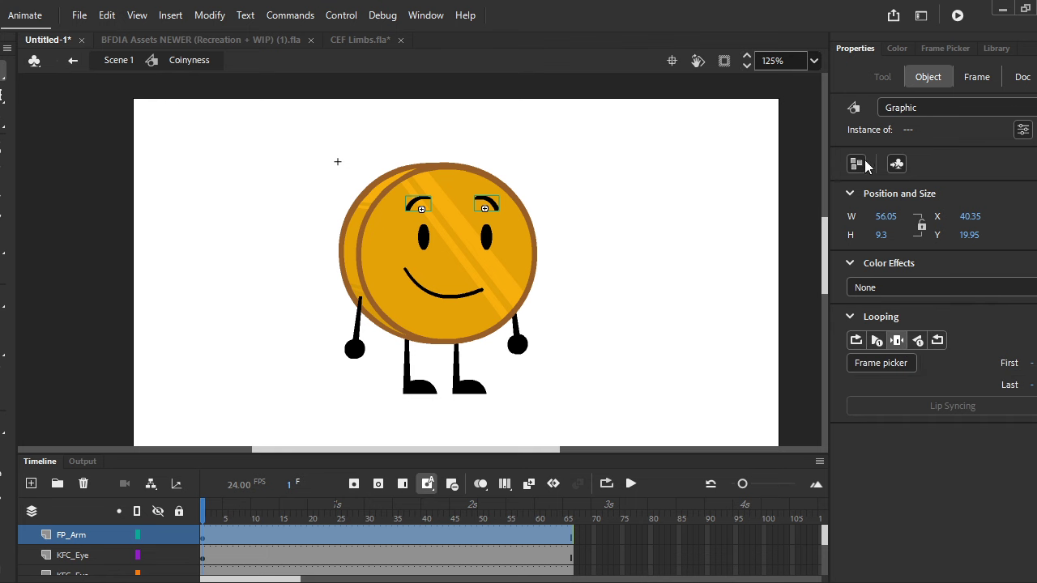
{"action": "left_click", "coordinate": [600, 362]}
Cut both brows and paste them in place on a new layer above FP_Arm.
{"action": "left_click", "coordinate": [493, 208]}
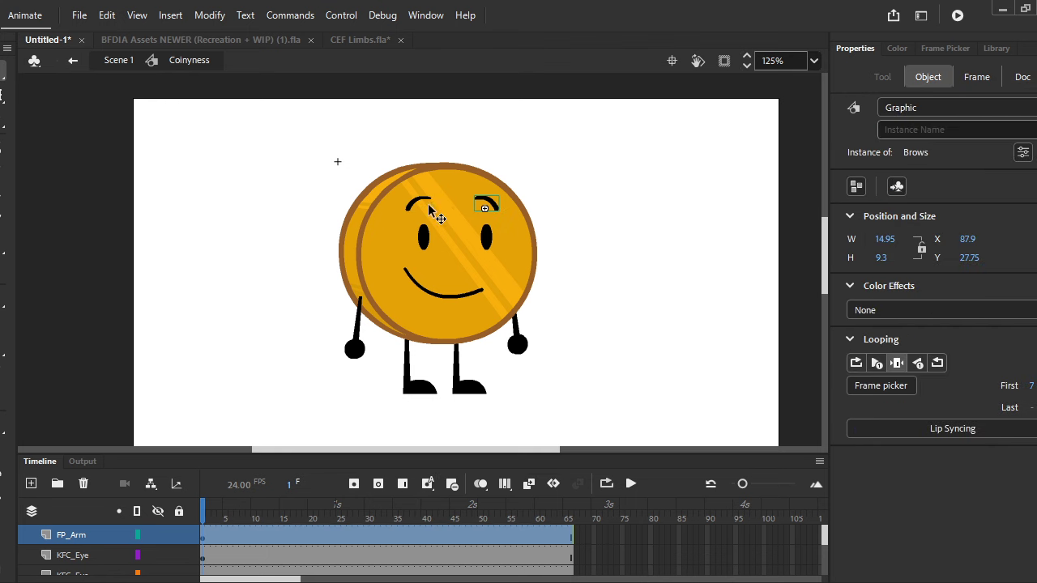
{"action": "left_click", "coordinate": [429, 215], "text": "shift"}
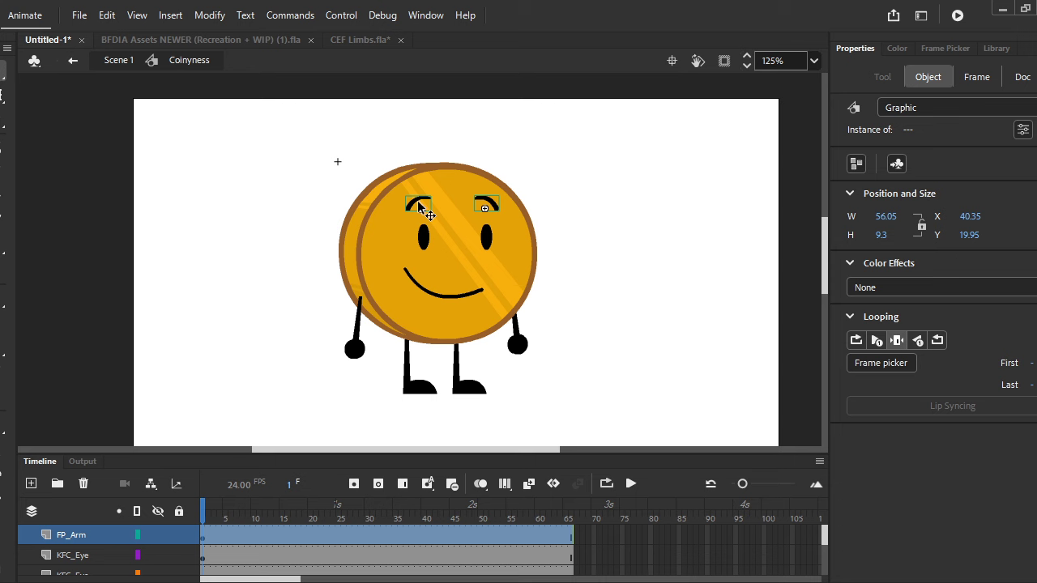
{"action": "key", "text": "ctrl+x"}
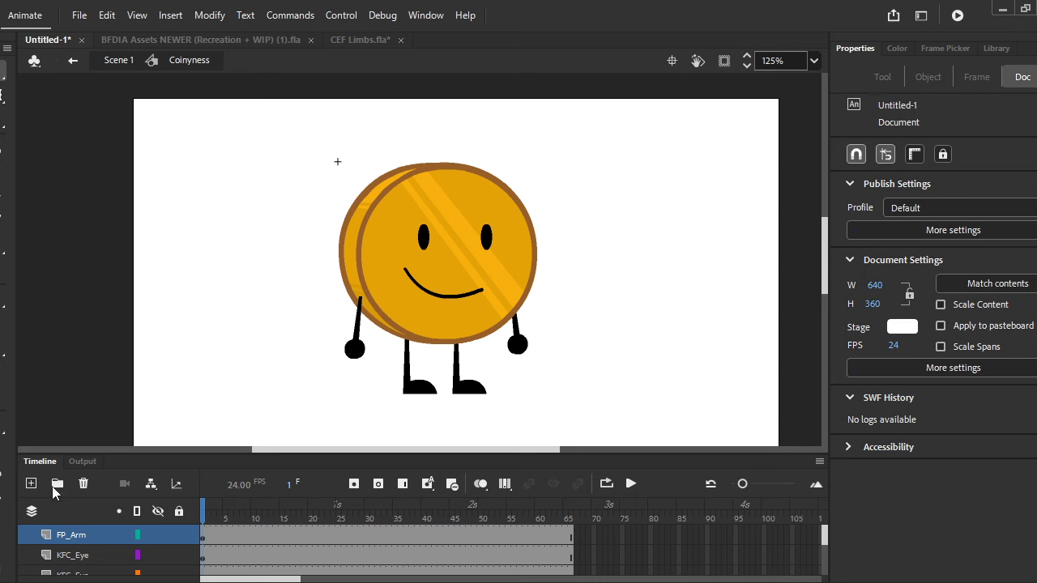
{"action": "left_click", "coordinate": [33, 485]}
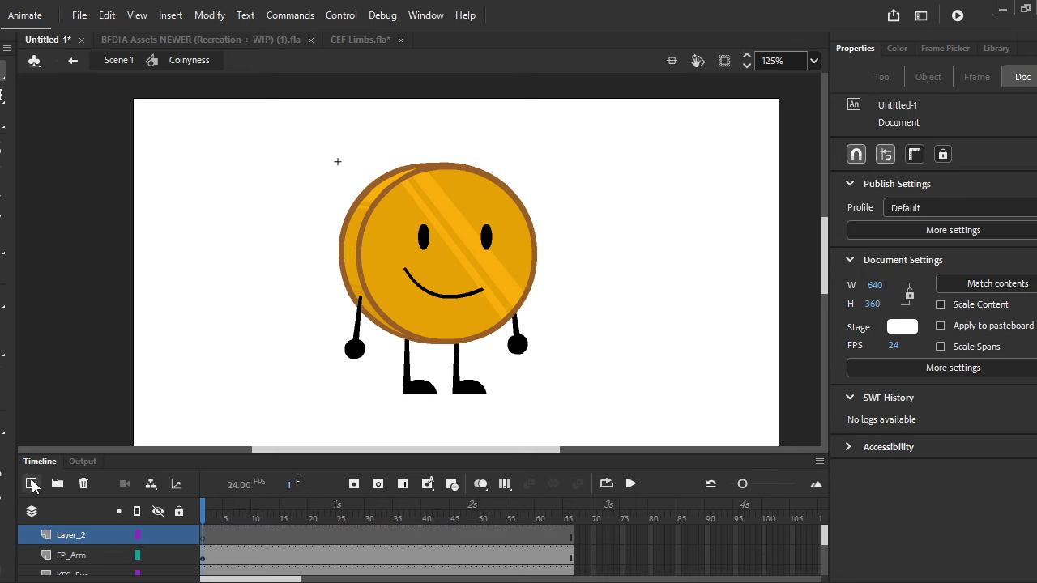
{"action": "key", "text": "ctrl+shift+v"}
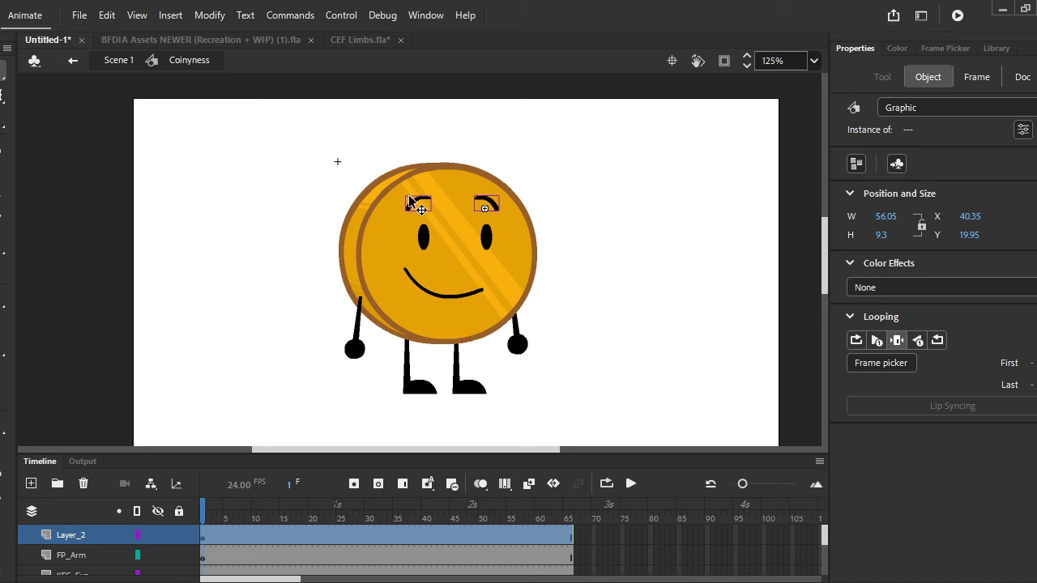
Distribute the two brows to separate layers of their own, and clear the selection.
{"action": "right_click", "coordinate": [411, 200]}
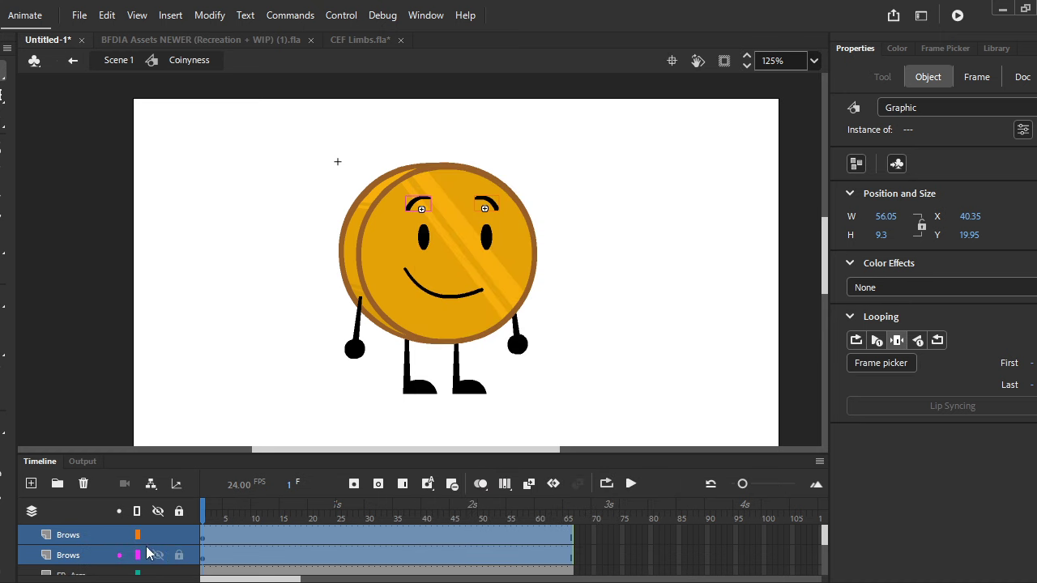
{"action": "left_click", "coordinate": [206, 513]}
{"action": "left_click", "coordinate": [458, 418]}
{"action": "key", "text": "ctrl+a"}
{"action": "left_click", "coordinate": [351, 435]}
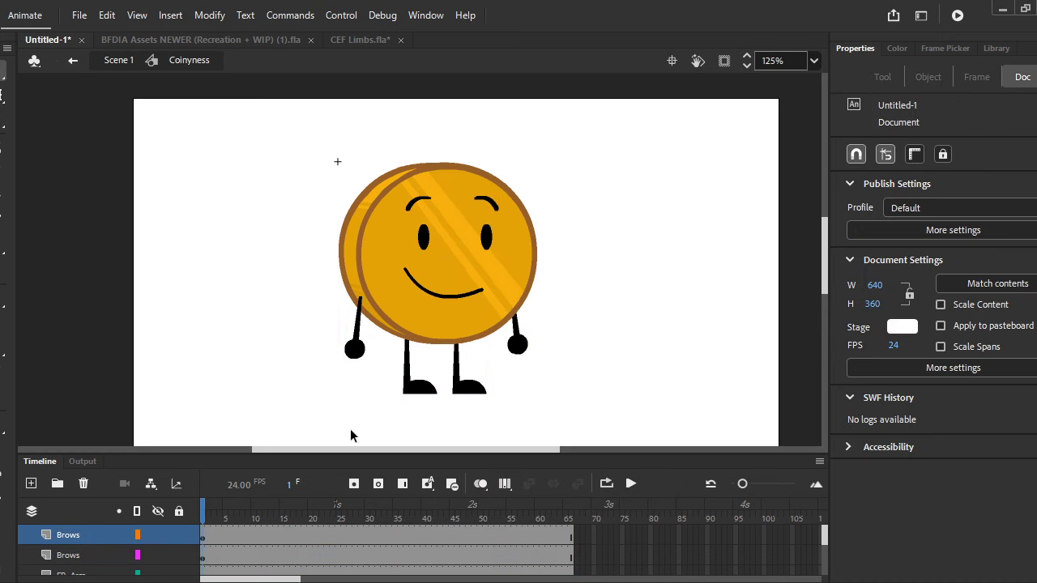
Nudge both brows slightly left on the coin's face.
{"action": "left_click", "coordinate": [996, 48]}
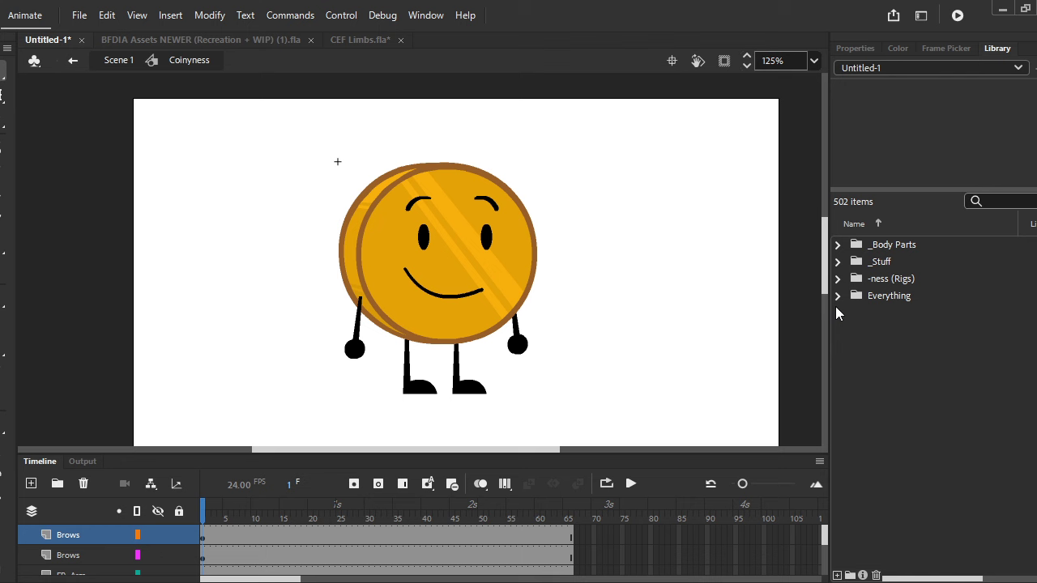
{"action": "left_click", "coordinate": [492, 255]}
{"action": "scroll", "coordinate": [535, 257], "scroll_direction": "up", "scroll_amount": 3}
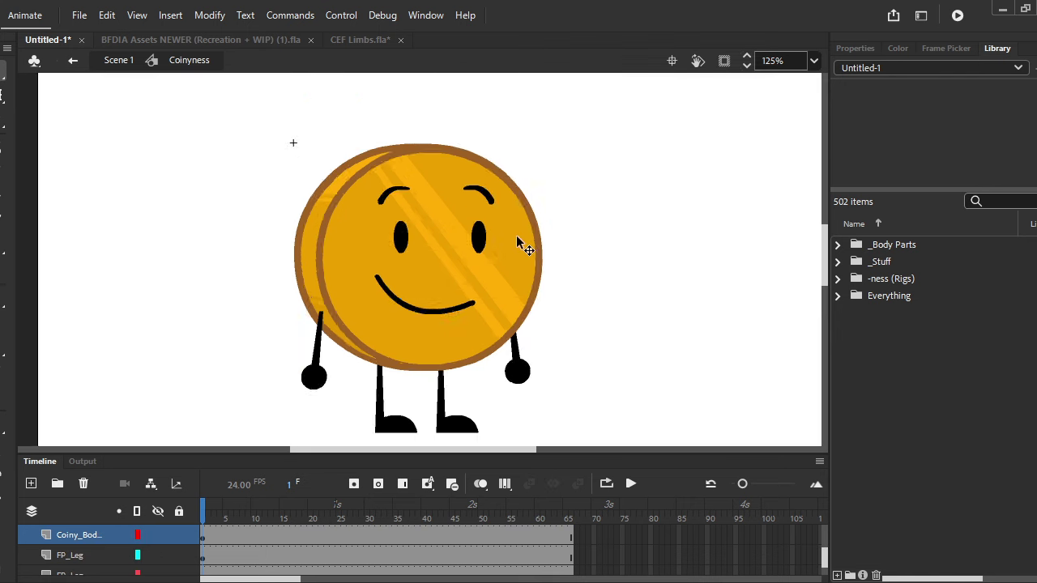
{"action": "left_click", "coordinate": [320, 170]}
{"action": "left_click", "coordinate": [460, 160], "text": "shift"}
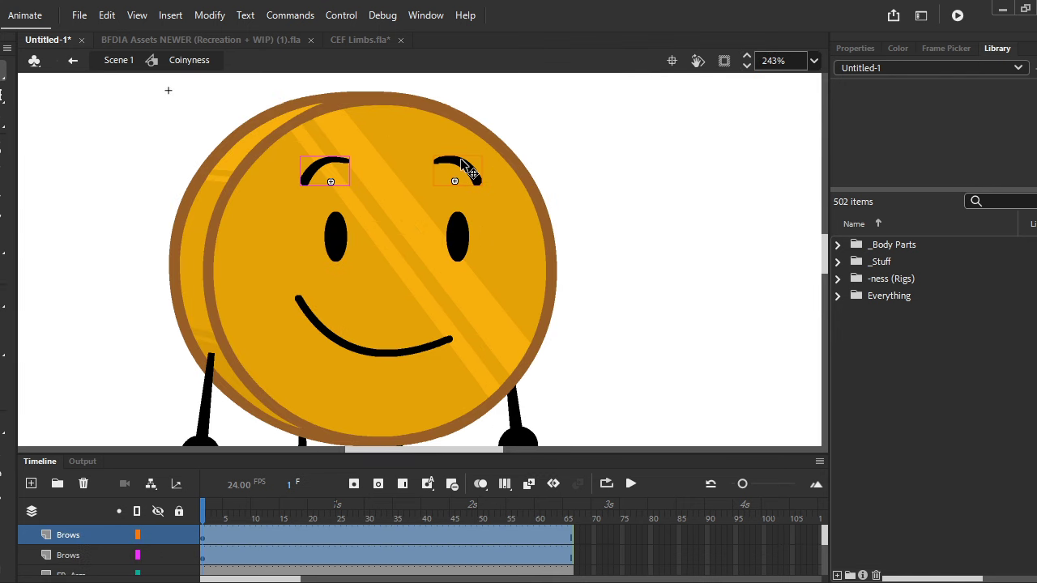
{"action": "key", "text": "Left"}
{"action": "key", "text": "Left"}
{"action": "key", "text": "Left"}
{"action": "key", "text": "Left"}
{"action": "key", "text": "Left"}
{"action": "scroll", "coordinate": [423, 162], "scroll_direction": "down", "scroll_amount": 3}
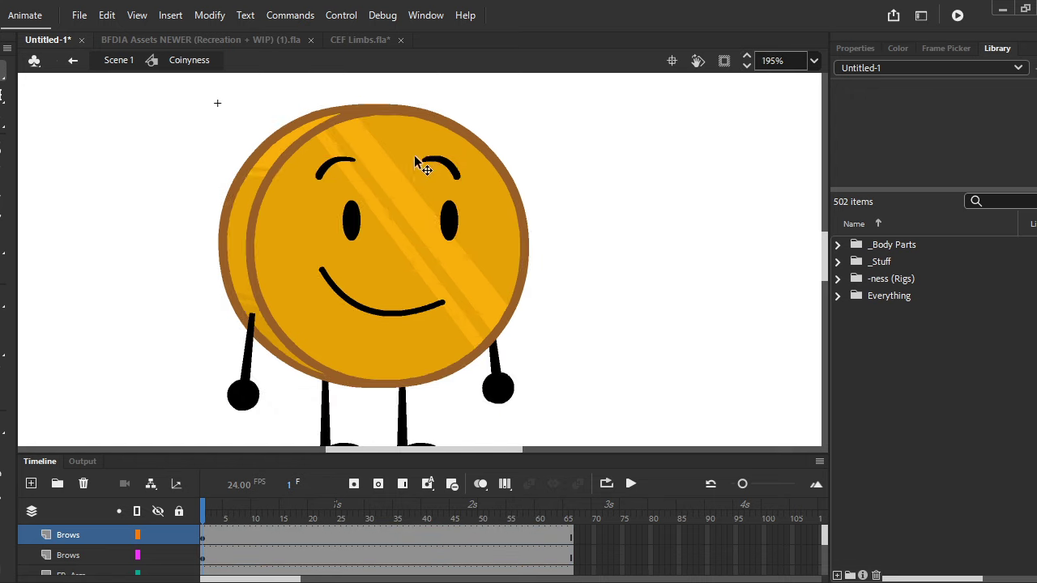
Move both brows together slightly left, and fine-tune their height above the eyes.
{"action": "scroll", "coordinate": [389, 162], "scroll_direction": "up", "scroll_amount": 3}
{"action": "left_click", "coordinate": [347, 177]}
{"action": "scroll", "coordinate": [415, 218], "scroll_direction": "up", "scroll_amount": 4}
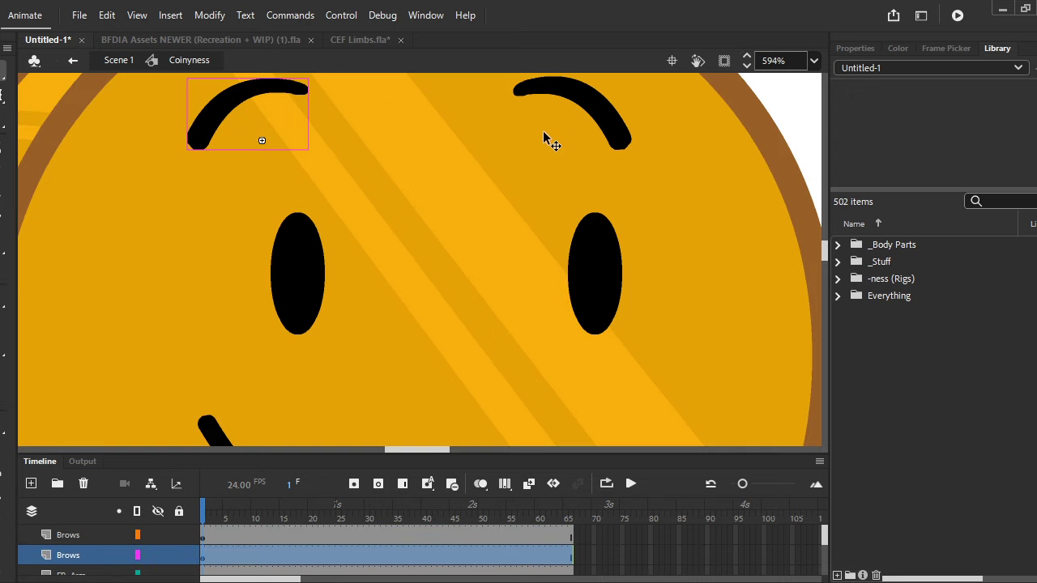
{"action": "left_click", "coordinate": [583, 110], "text": "shift"}
{"action": "left_click_drag", "start_coordinate": [588, 112], "coordinate": [587, 126]}
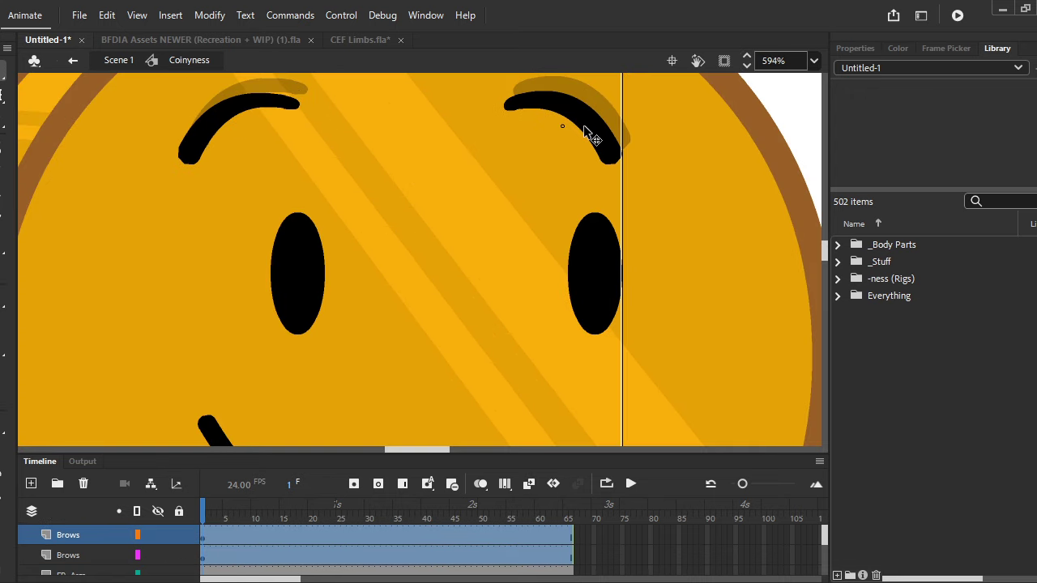
{"action": "scroll", "coordinate": [596, 139], "scroll_direction": "down", "scroll_amount": 3}
{"action": "key", "text": "Up"}
{"action": "key", "text": "Up"}
{"action": "key", "text": "Up"}
{"action": "key", "text": "Up"}
{"action": "key", "text": "Up"}
{"action": "key", "text": "Up"}
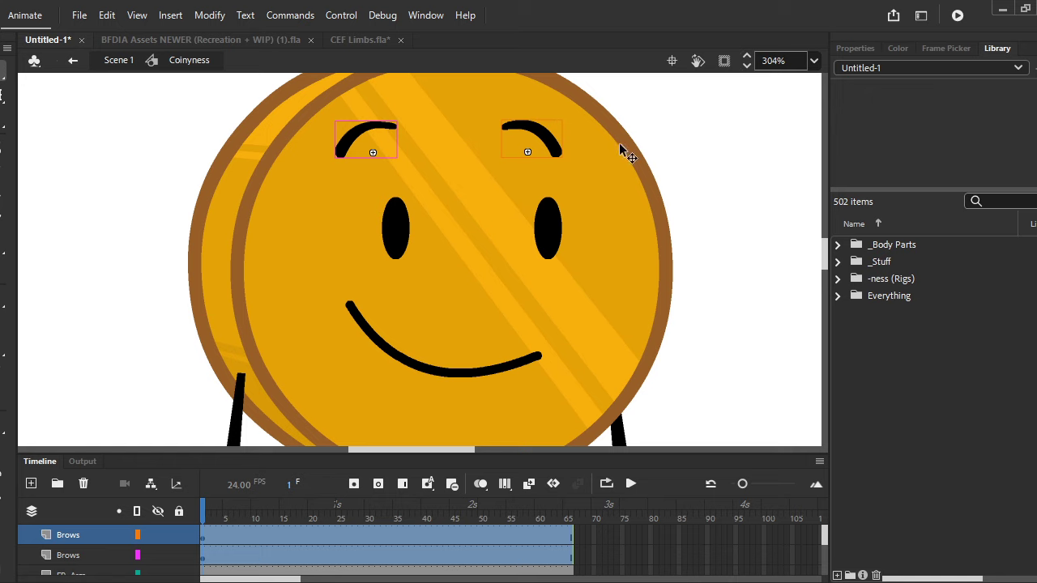
Lower both brows slightly toward the eyes, and shift the left brow a little right, closer to the right brow.
{"action": "left_click", "coordinate": [665, 135]}
{"action": "scroll", "coordinate": [423, 155], "scroll_direction": "down", "scroll_amount": 5}
{"action": "scroll", "coordinate": [435, 173], "scroll_direction": "up", "scroll_amount": 3}
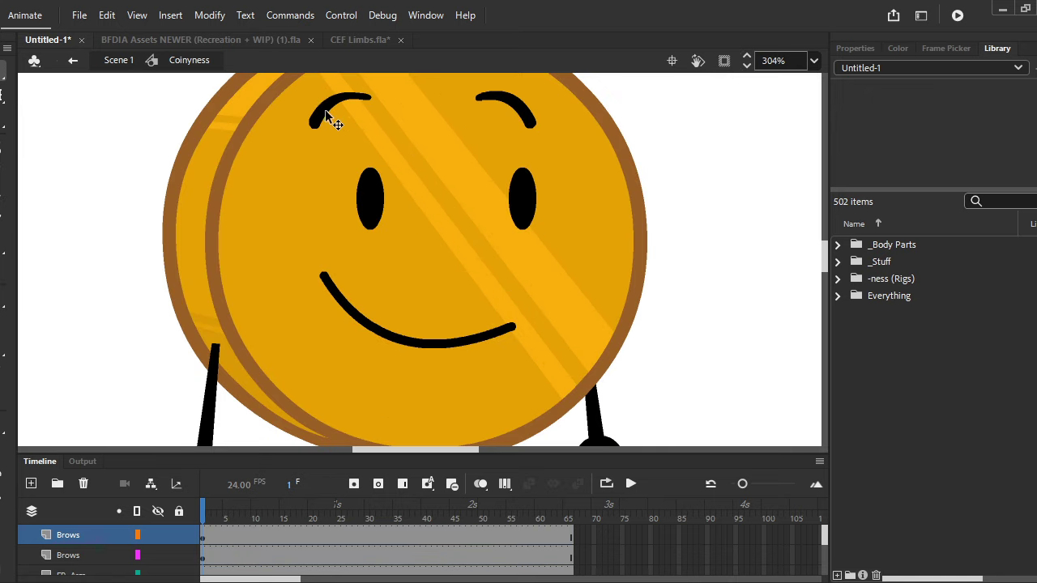
{"action": "left_click_drag", "start_coordinate": [326, 113], "coordinate": [328, 120]}
{"action": "left_click_drag", "start_coordinate": [512, 109], "coordinate": [512, 117]}
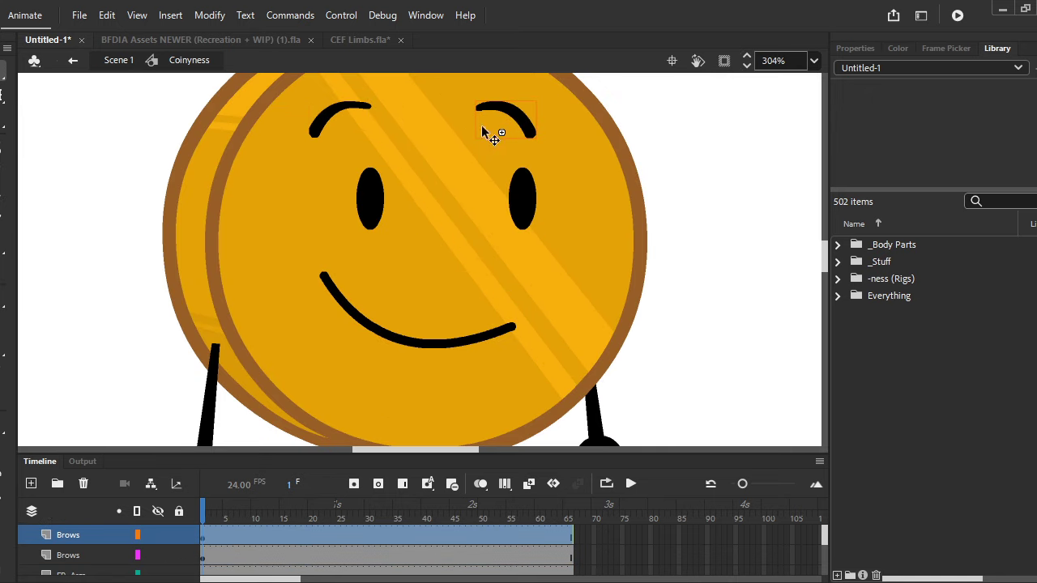
{"action": "left_click_drag", "start_coordinate": [327, 120], "coordinate": [338, 116]}
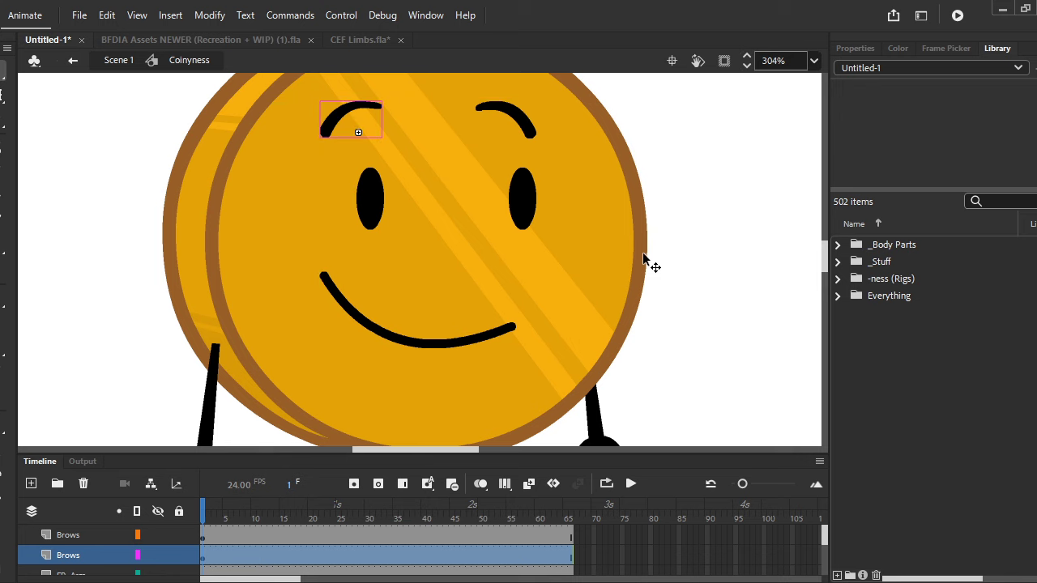
{"action": "left_click", "coordinate": [444, 257]}
{"action": "scroll", "coordinate": [444, 258], "scroll_direction": "down", "scroll_amount": 2}
{"action": "left_click_drag", "start_coordinate": [409, 230], "coordinate": [432, 235]}
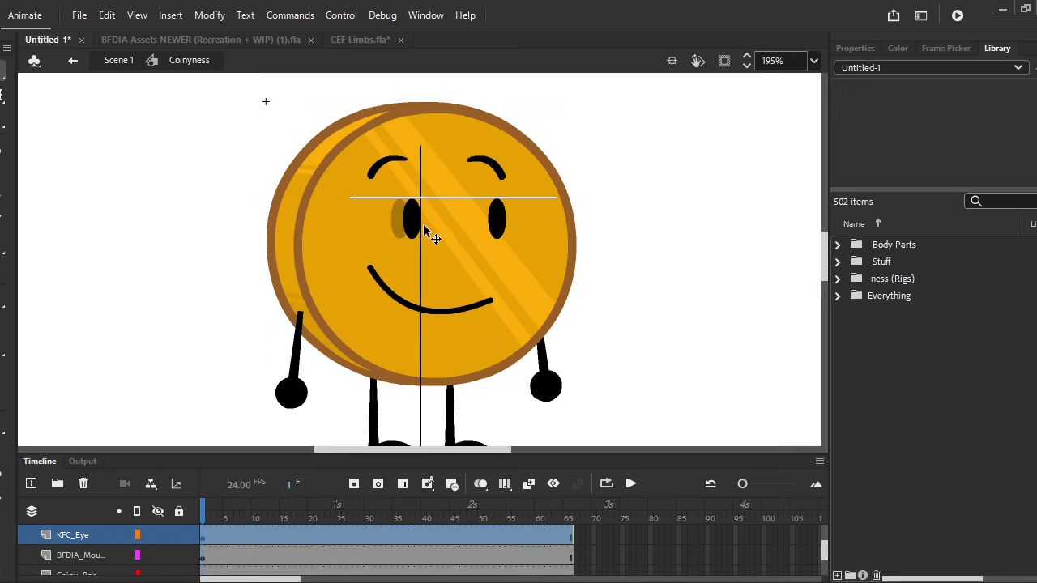
{"action": "key", "text": "ctrl+z"}
Select both brows and both eyes without the coin body, and nudge them together slightly right on the face.
{"action": "left_click", "coordinate": [499, 217]}
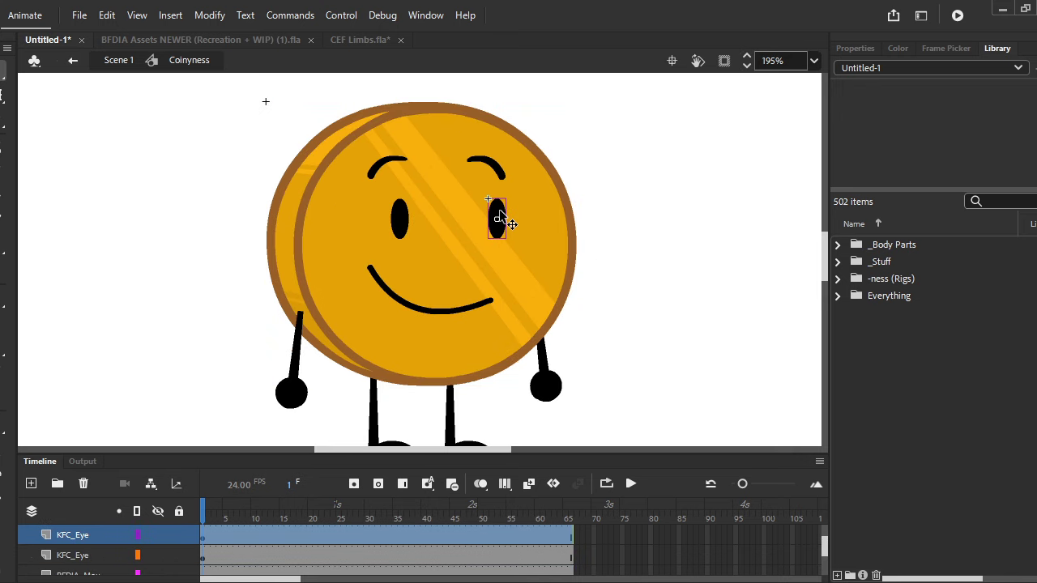
{"action": "left_click", "coordinate": [399, 222]}
{"action": "left_click", "coordinate": [385, 169]}
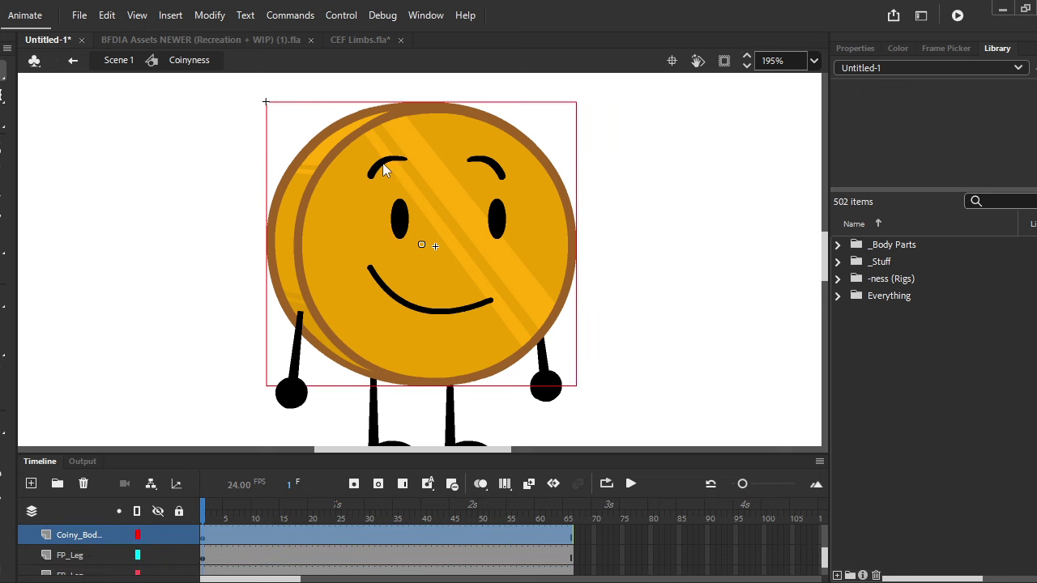
{"action": "left_click", "coordinate": [384, 168]}
{"action": "left_click", "coordinate": [497, 220], "text": "shift"}
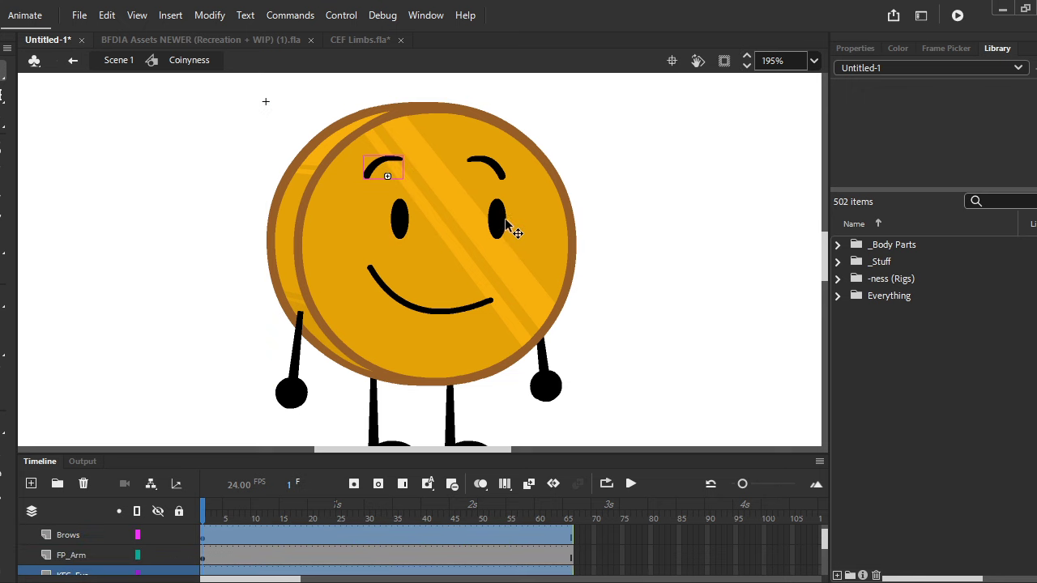
{"action": "left_click", "coordinate": [400, 216], "text": "shift"}
{"action": "left_click", "coordinate": [400, 216]}
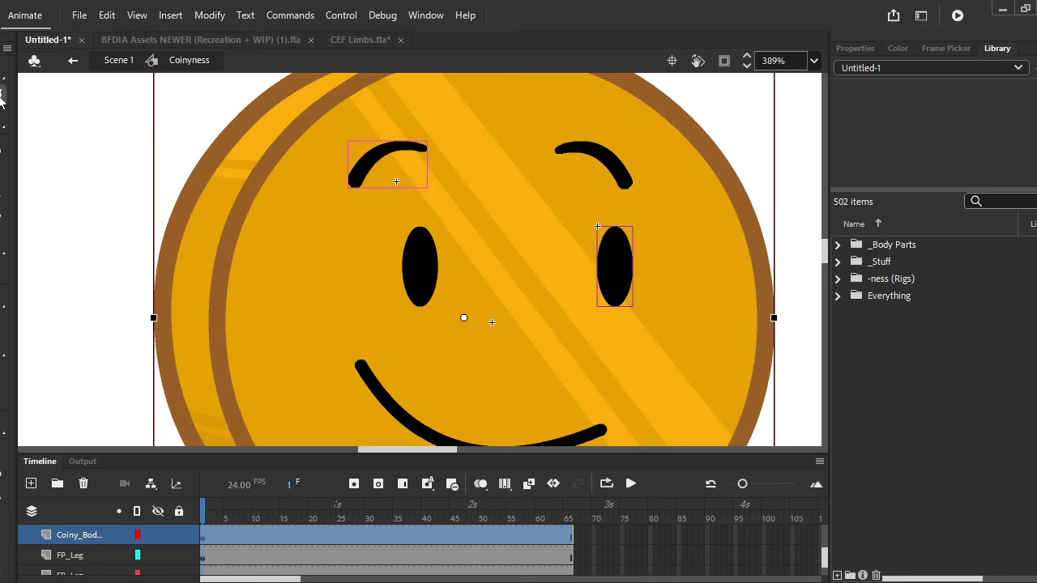
{"action": "left_click", "coordinate": [446, 246], "text": "shift"}
{"action": "left_click", "coordinate": [421, 253], "text": "shift"}
{"action": "left_click", "coordinate": [574, 176], "text": "shift"}
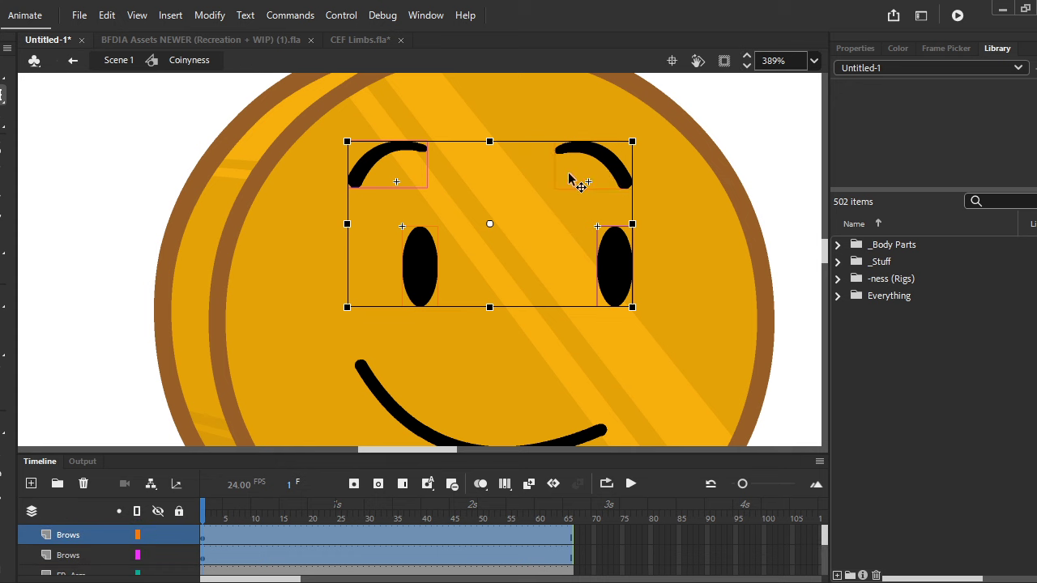
{"action": "key", "text": "Right"}
{"action": "key", "text": "Right"}
{"action": "key", "text": "Right"}
{"action": "key", "text": "Right"}
{"action": "key", "text": "Right"}
{"action": "key", "text": "Right"}
{"action": "key", "text": "Right"}
{"action": "scroll", "coordinate": [493, 194], "scroll_direction": "down", "scroll_amount": 4}
{"action": "left_click", "coordinate": [259, 217]}
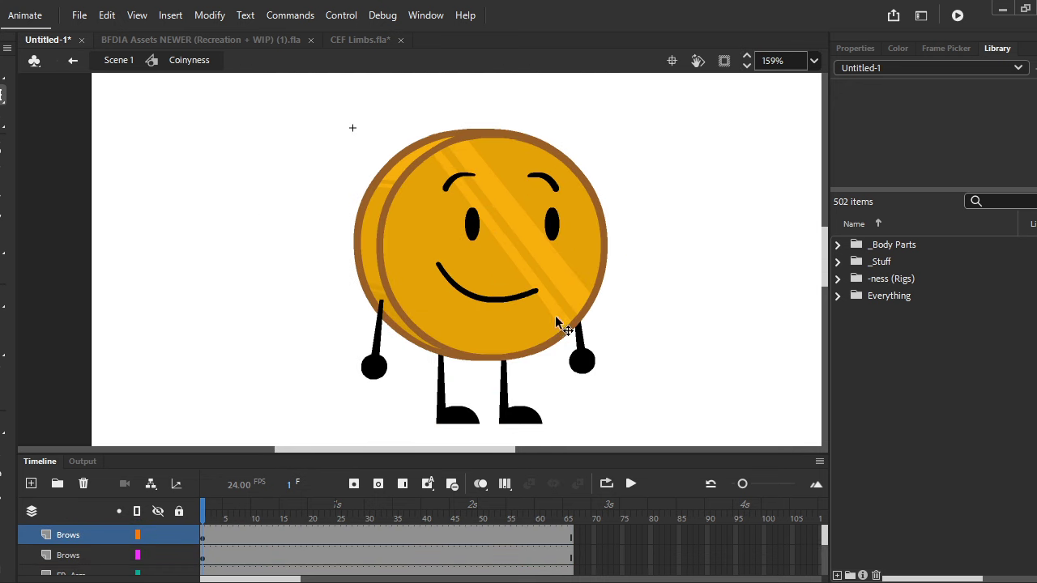
{"action": "scroll", "coordinate": [429, 298], "scroll_direction": "down", "scroll_amount": 2}
{"action": "scroll", "coordinate": [506, 357], "scroll_direction": "up", "scroll_amount": 1}
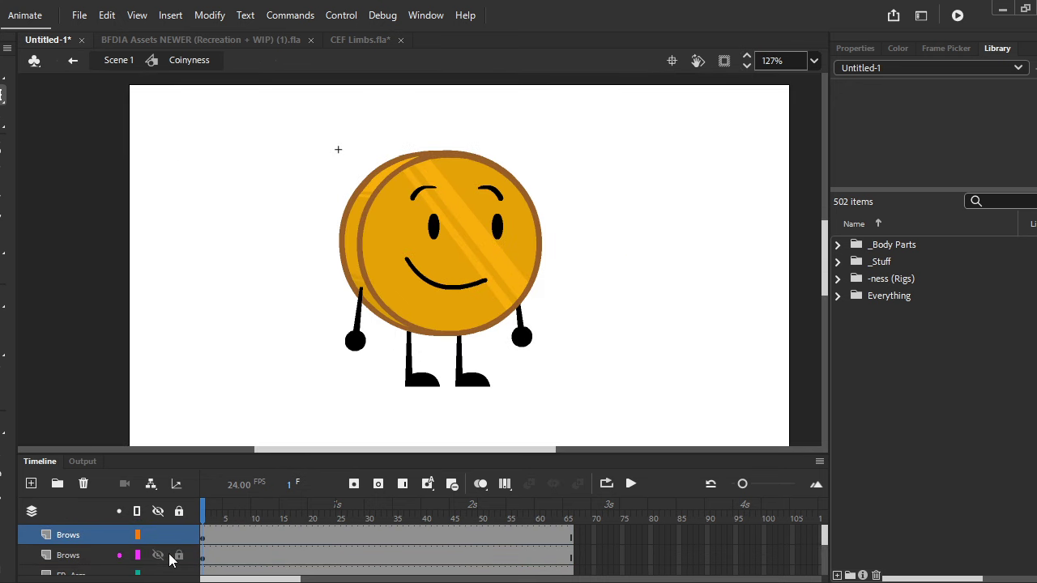
Extend the coin's layer in Scene 1 to frame 66 to match the symbol's length, and check the instance's looping properties at frame 1.
{"action": "left_click", "coordinate": [113, 63]}
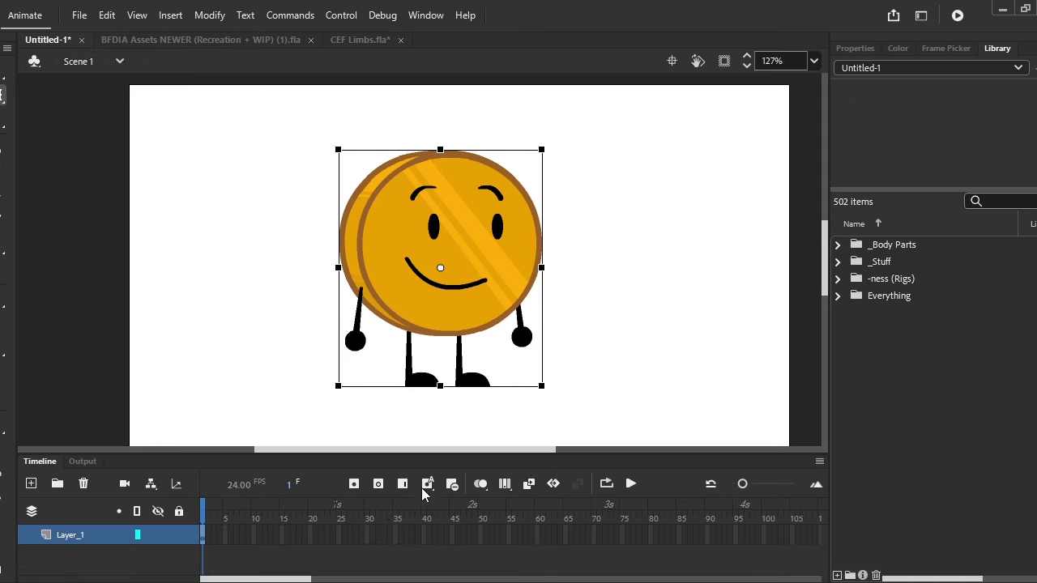
{"action": "double_click", "coordinate": [486, 245]}
{"action": "left_click", "coordinate": [613, 513]}
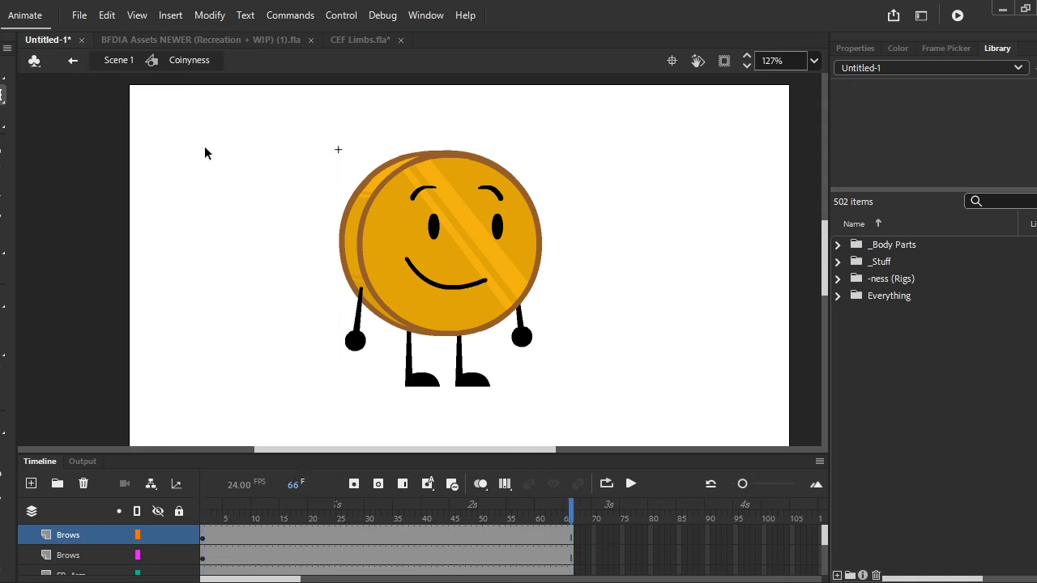
{"action": "left_click", "coordinate": [122, 61]}
{"action": "left_click", "coordinate": [571, 536]}
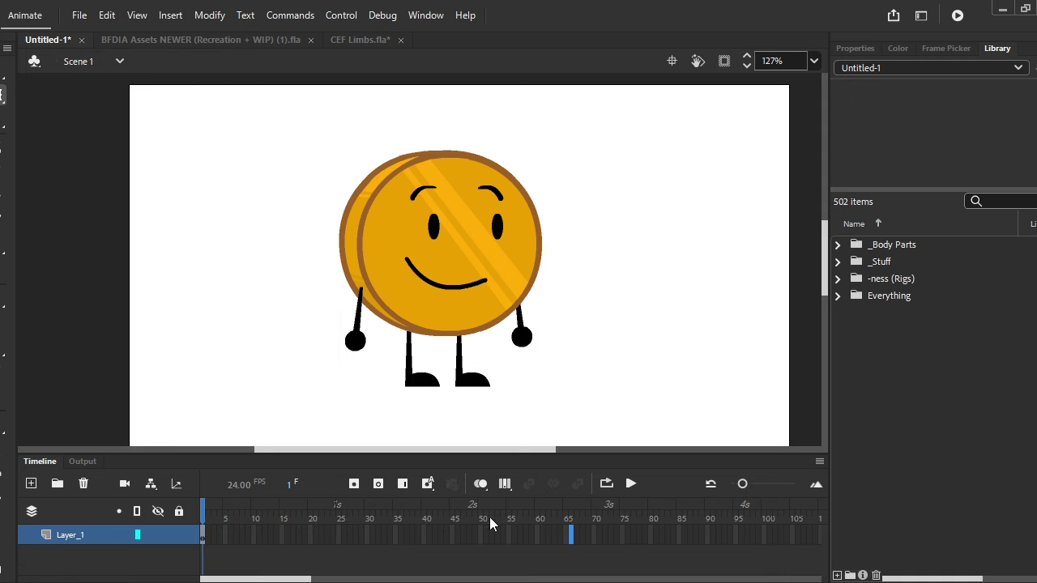
{"action": "right_click", "coordinate": [572, 538]}
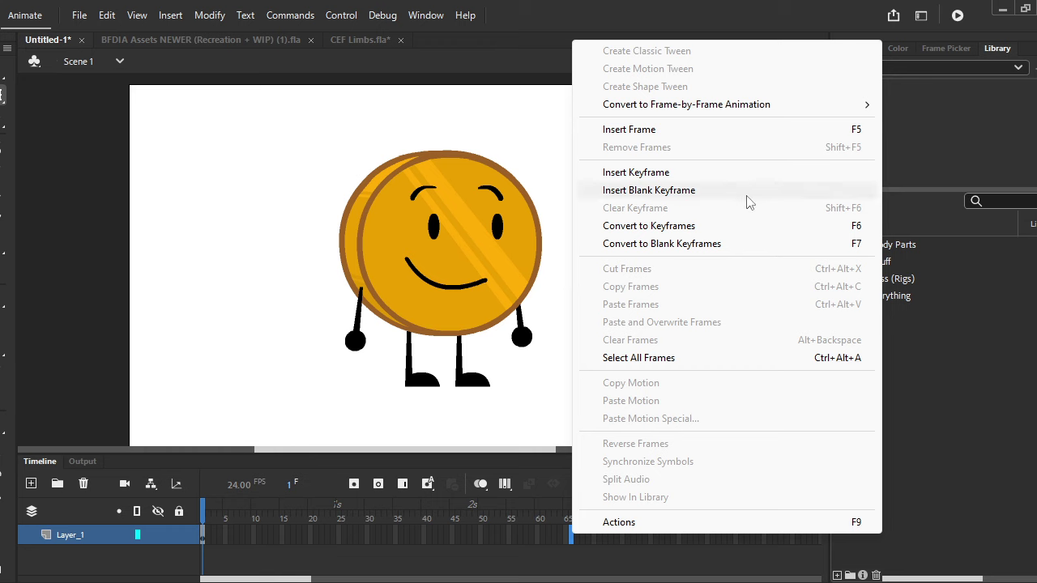
{"action": "left_click", "coordinate": [703, 132]}
{"action": "left_click_drag", "start_coordinate": [572, 509], "coordinate": [202, 499]}
{"action": "left_click", "coordinate": [522, 258]}
{"action": "left_click", "coordinate": [855, 47]}
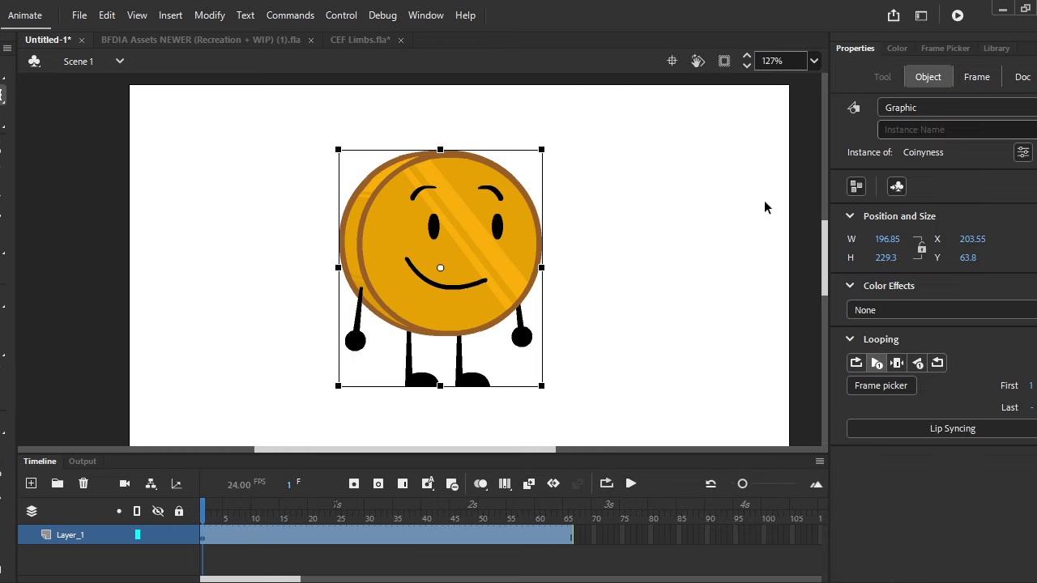
{"action": "left_click", "coordinate": [617, 293]}
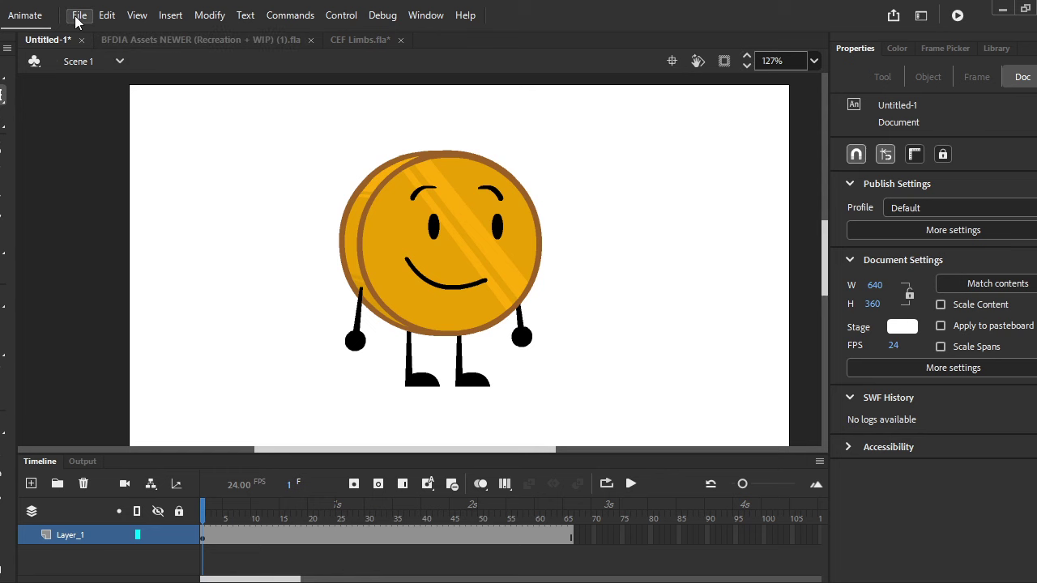
Save the document in the Downloads folder as Coiny test.
{"action": "key", "text": "ctrl+s"}
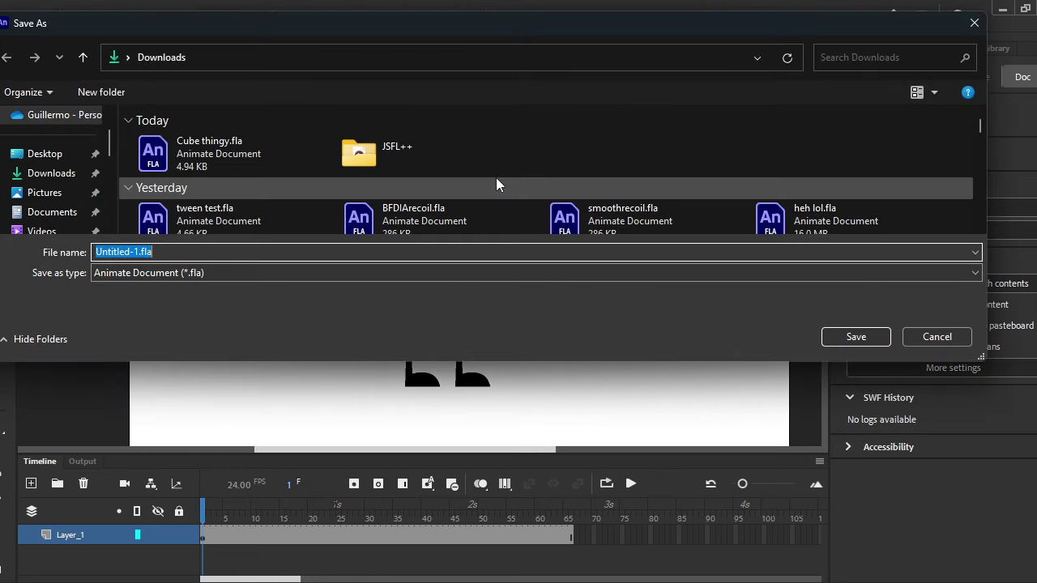
{"action": "type", "text": "Coin"}
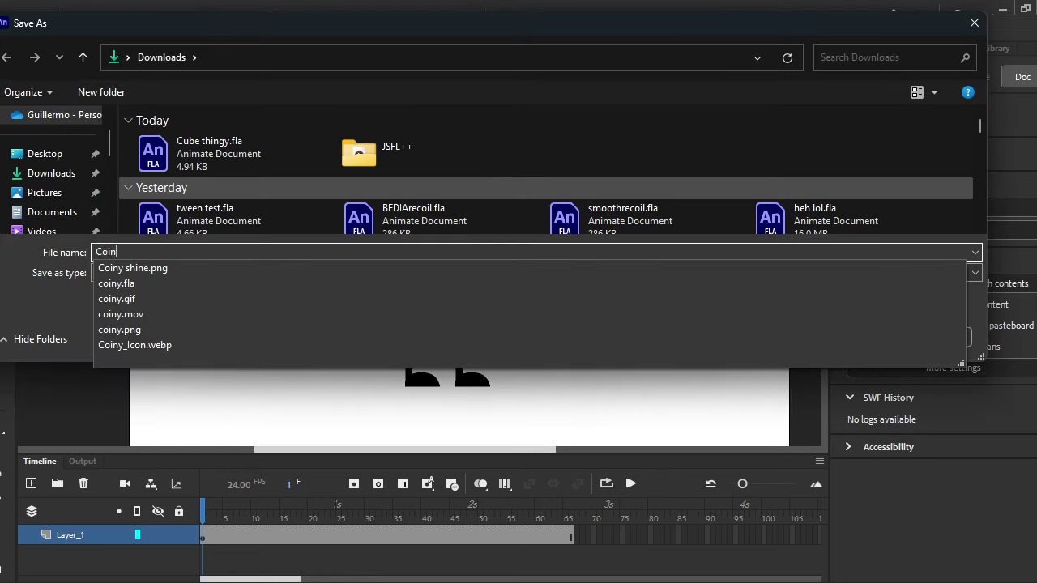
{"action": "type", "text": "y test"}
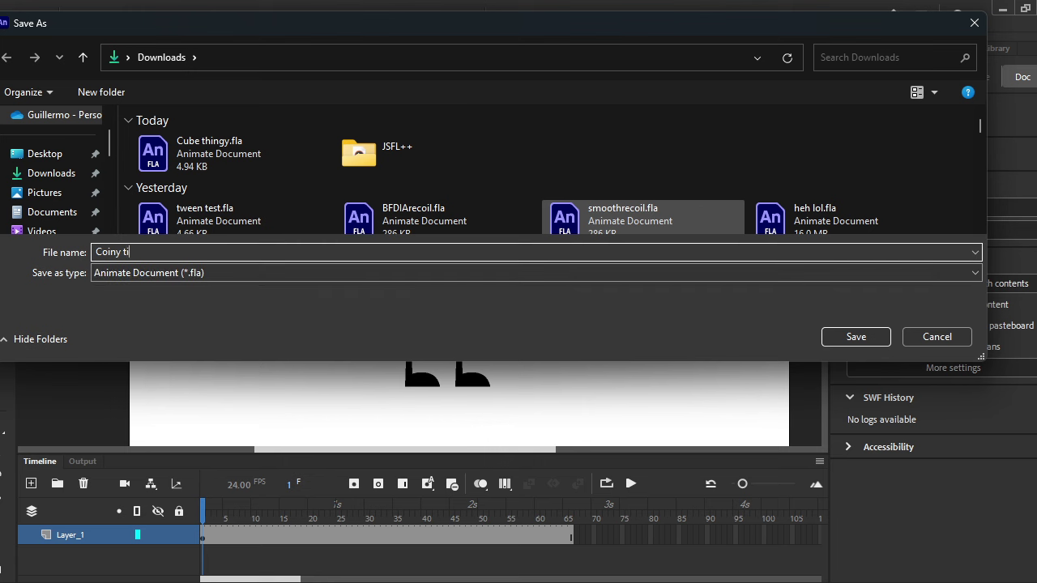
{"action": "left_click", "coordinate": [838, 337]}
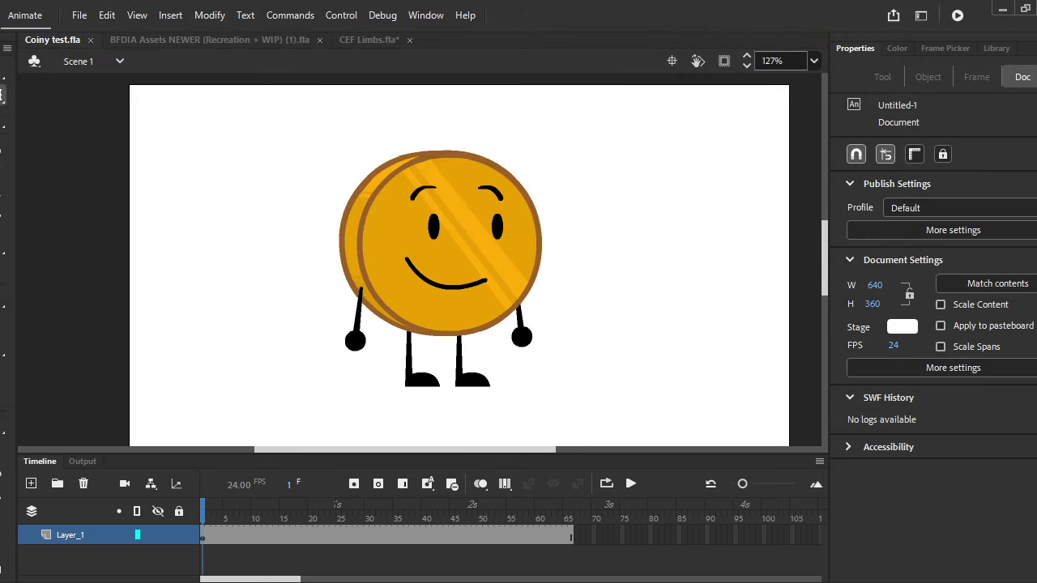
Add a new layer above Layer_1 and import an audio file from the Downloads folder to the stage on it.
{"action": "left_click", "coordinate": [31, 484]}
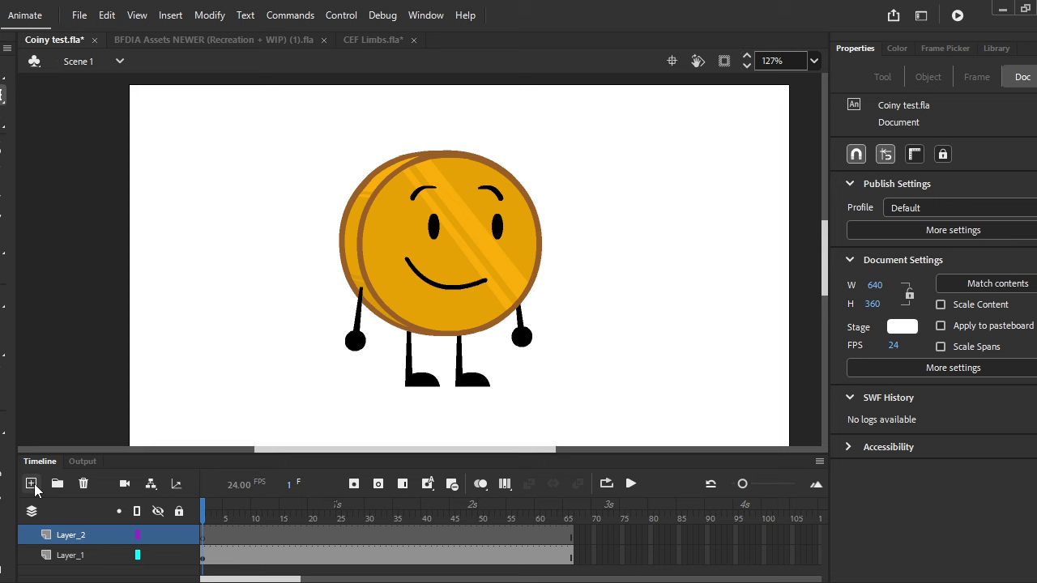
{"action": "left_click", "coordinate": [80, 15]}
{"action": "mouse_move", "coordinate": [195, 256]}
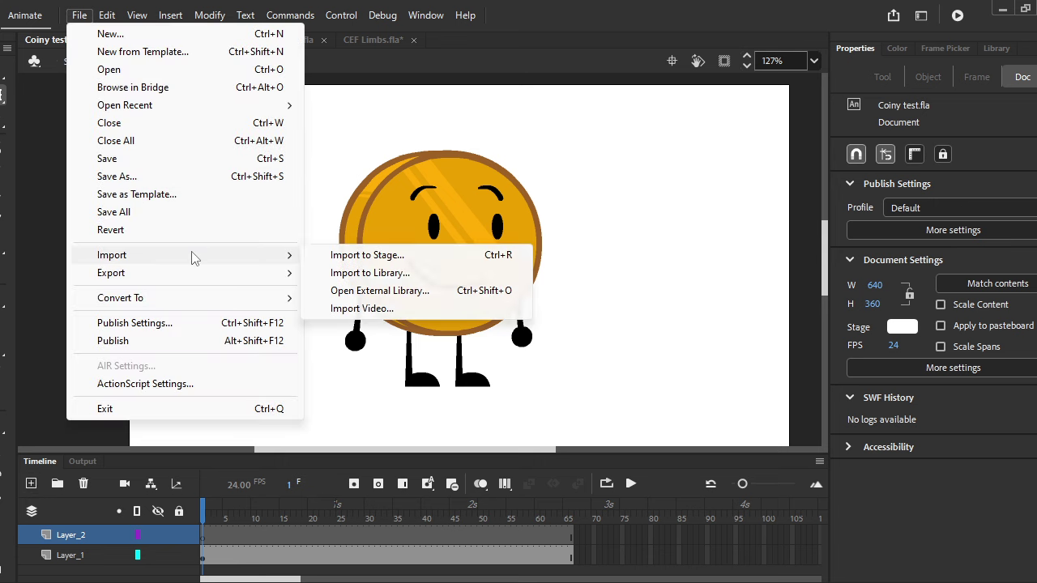
{"action": "left_click", "coordinate": [349, 252]}
{"action": "scroll", "coordinate": [450, 194], "scroll_direction": "down", "scroll_amount": 10}
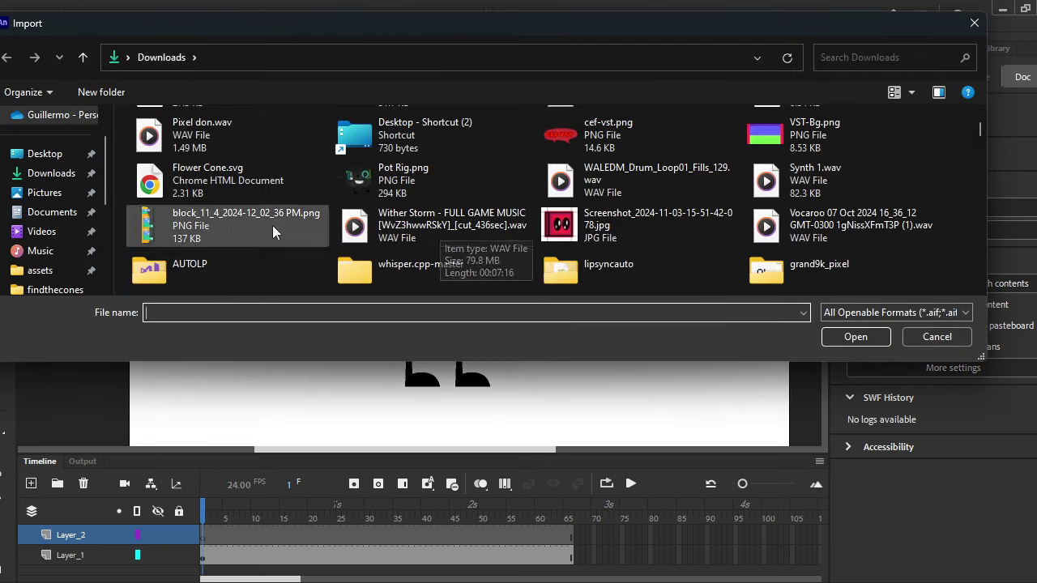
{"action": "scroll", "coordinate": [709, 206], "scroll_direction": "down", "scroll_amount": 2}
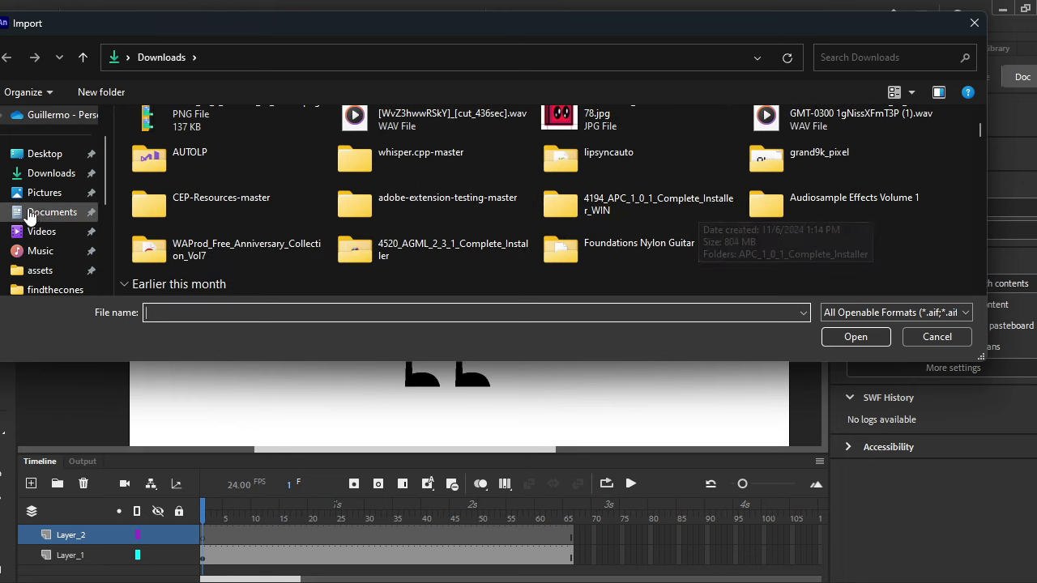
{"action": "scroll", "coordinate": [617, 266], "scroll_direction": "down", "scroll_amount": 3}
{"action": "scroll", "coordinate": [618, 268], "scroll_direction": "down", "scroll_amount": 3}
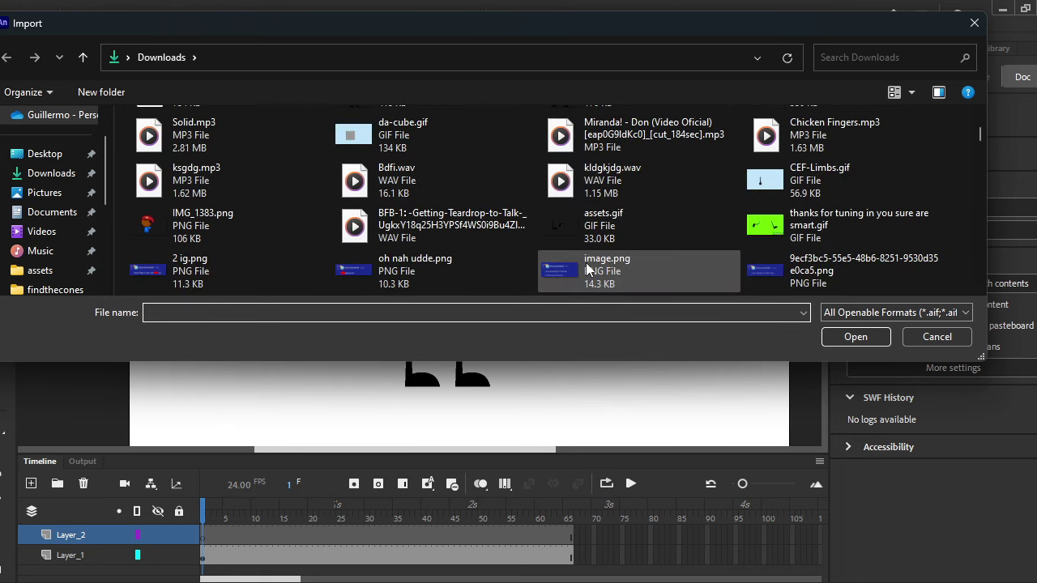
{"action": "double_click", "coordinate": [412, 252]}
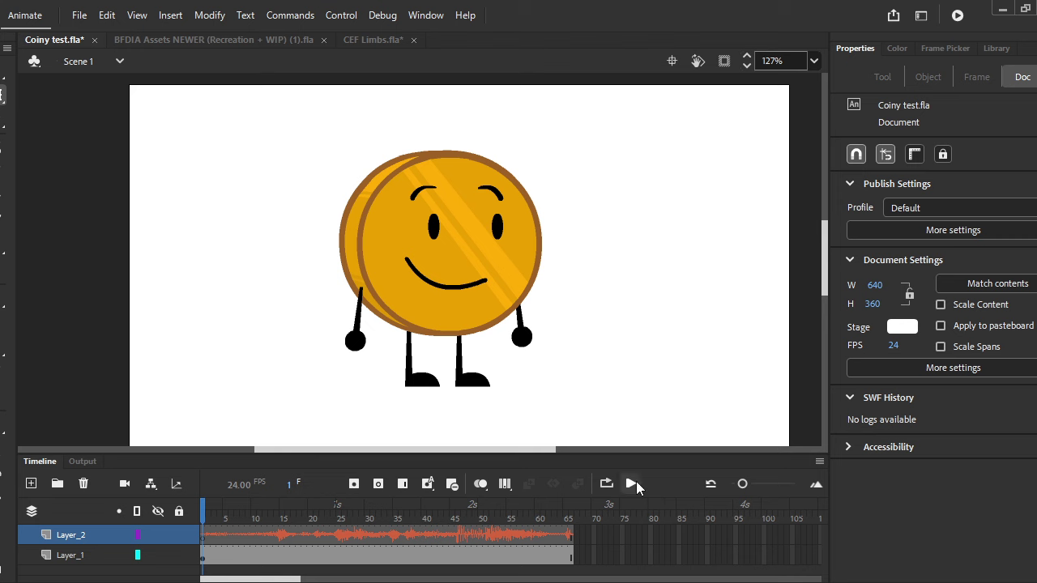
Play the timeline to preview the imported audio, and select the coin instance on Layer_1.
{"action": "left_click", "coordinate": [631, 484]}
{"action": "left_click", "coordinate": [410, 327]}
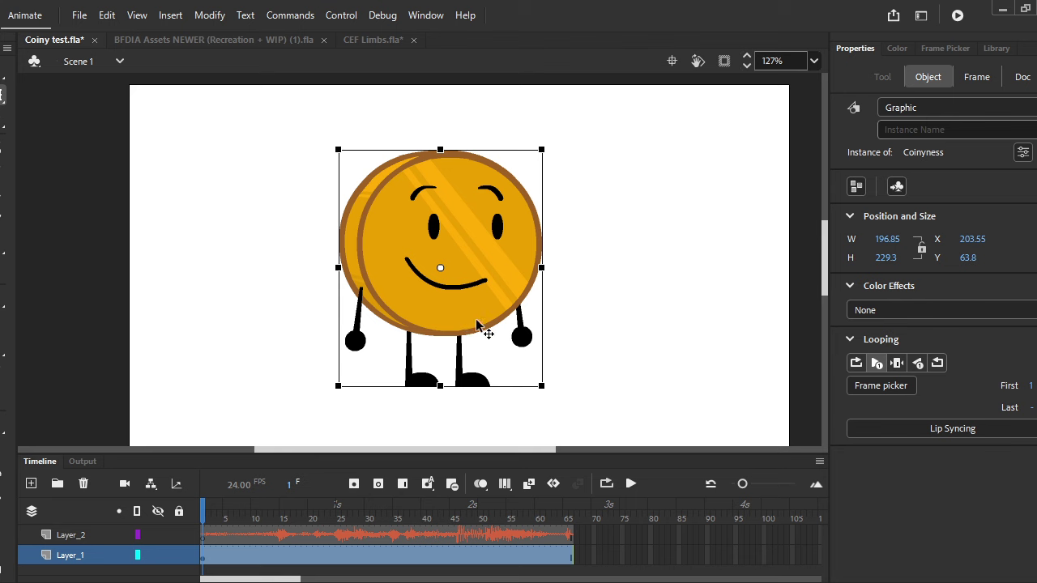
Undo the audio import on Layer_2.
{"action": "key", "text": "ctrl+z"}
{"action": "key", "text": "ctrl+z"}
{"action": "key", "text": "ctrl+z"}
{"action": "key", "text": "ctrl+z"}
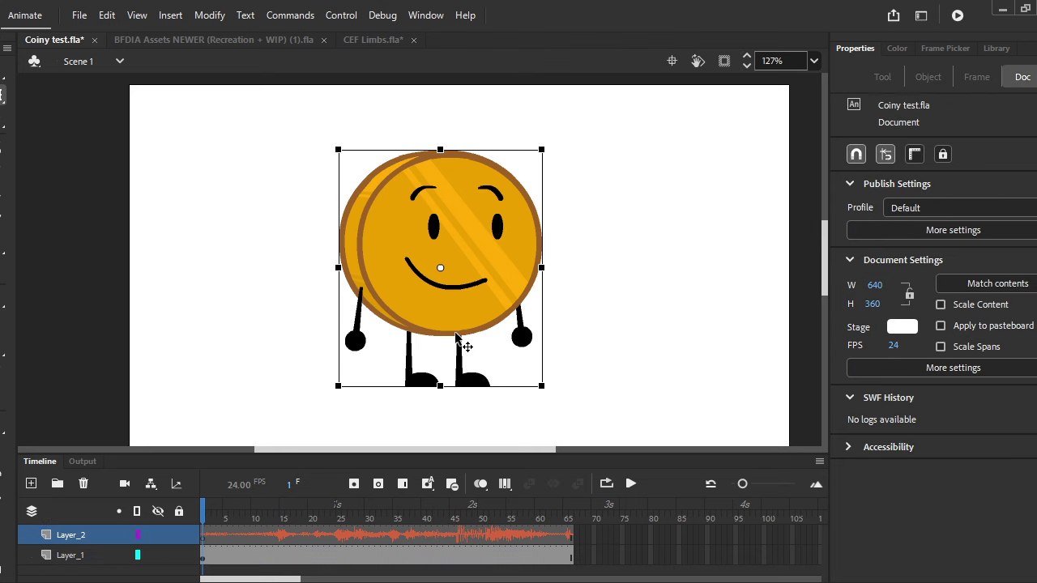
{"action": "left_click", "coordinate": [79, 15]}
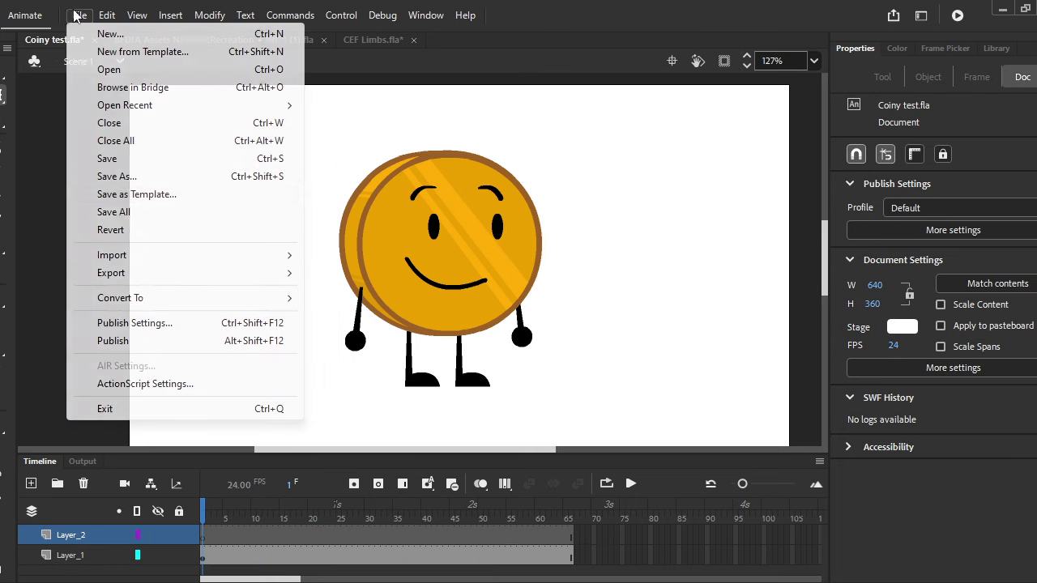
{"action": "mouse_move", "coordinate": [236, 256]}
{"action": "left_click", "coordinate": [367, 254]}
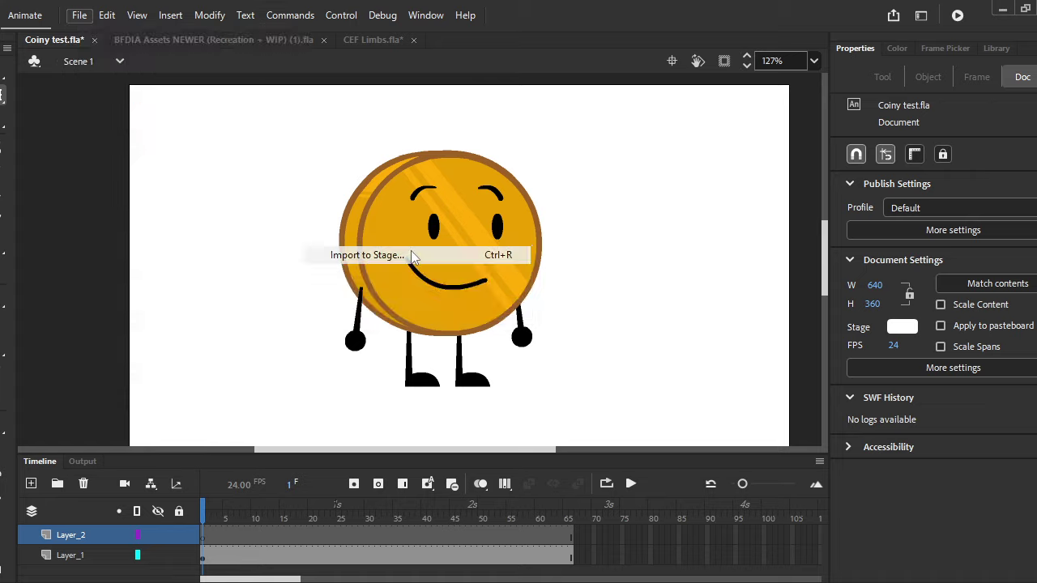
{"action": "left_click", "coordinate": [44, 196]}
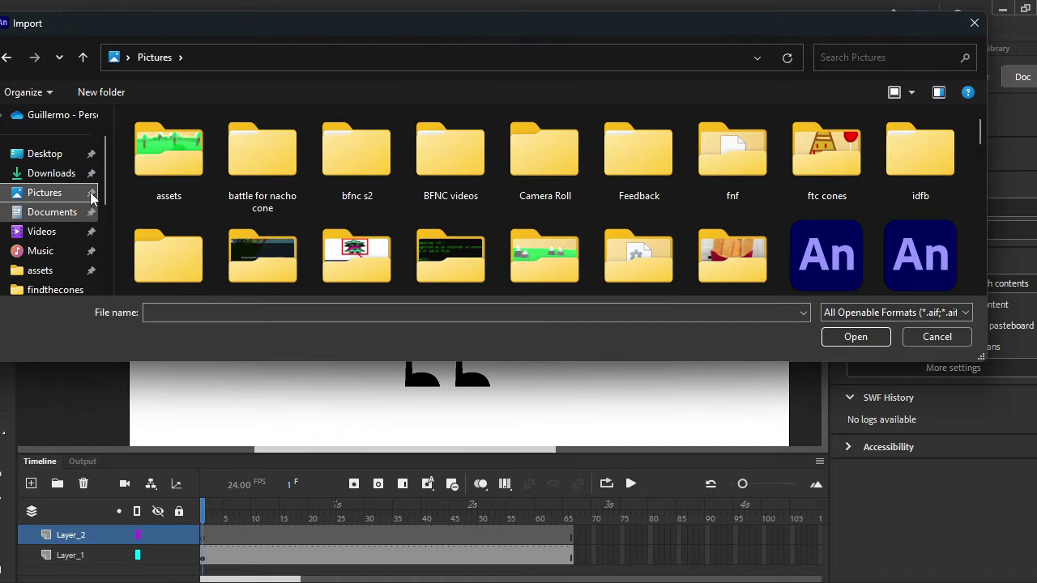
{"action": "left_click", "coordinate": [44, 153]}
{"action": "scroll", "coordinate": [577, 246], "scroll_direction": "down", "scroll_amount": 3}
{"action": "left_click", "coordinate": [51, 173]}
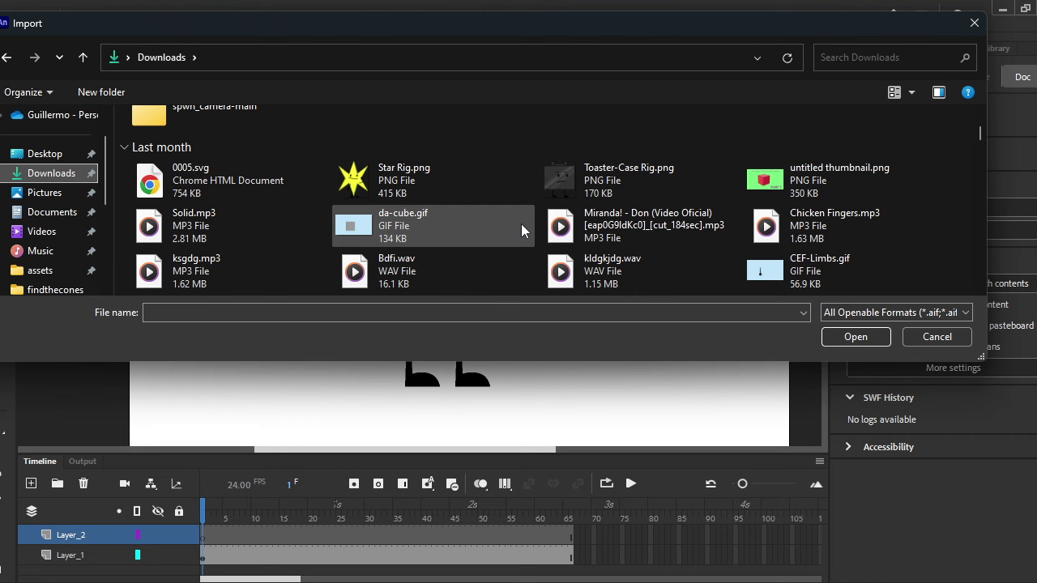
{"action": "scroll", "coordinate": [521, 224], "scroll_direction": "down", "scroll_amount": 6}
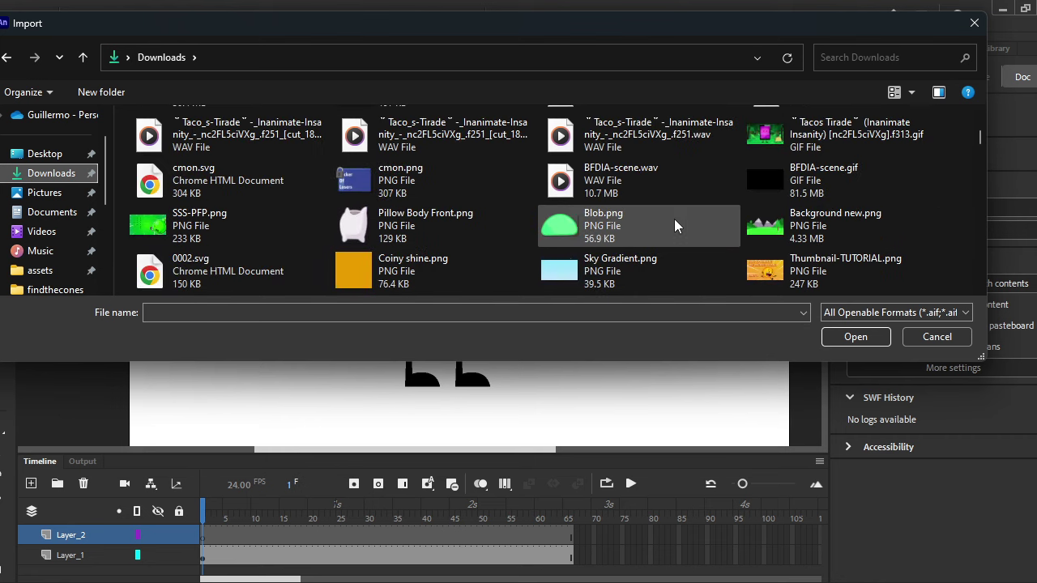
{"action": "scroll", "coordinate": [635, 196], "scroll_direction": "down", "scroll_amount": 5}
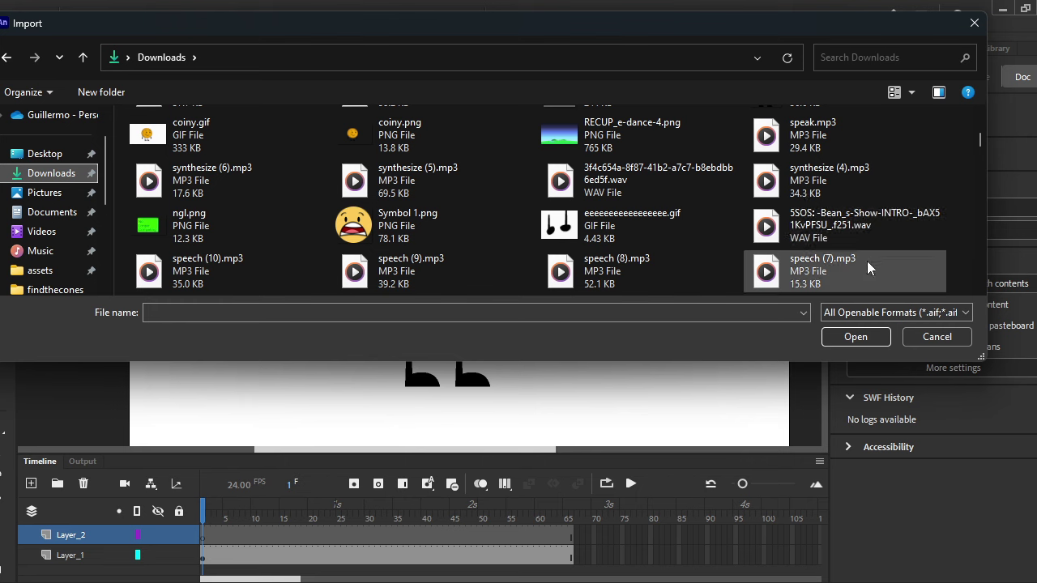
{"action": "scroll", "coordinate": [640, 191], "scroll_direction": "down", "scroll_amount": 8}
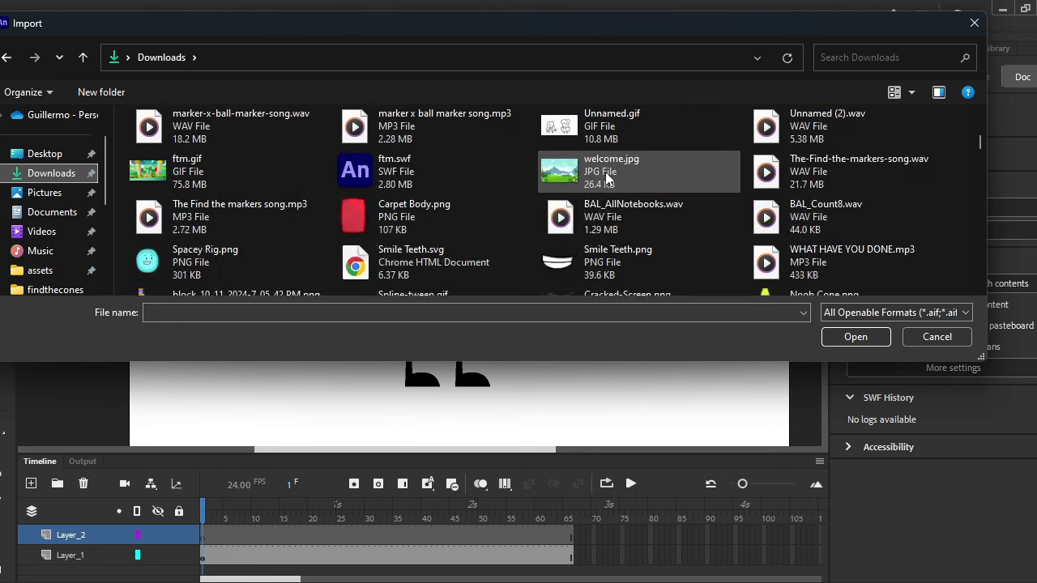
{"action": "scroll", "coordinate": [583, 178], "scroll_direction": "down", "scroll_amount": 10}
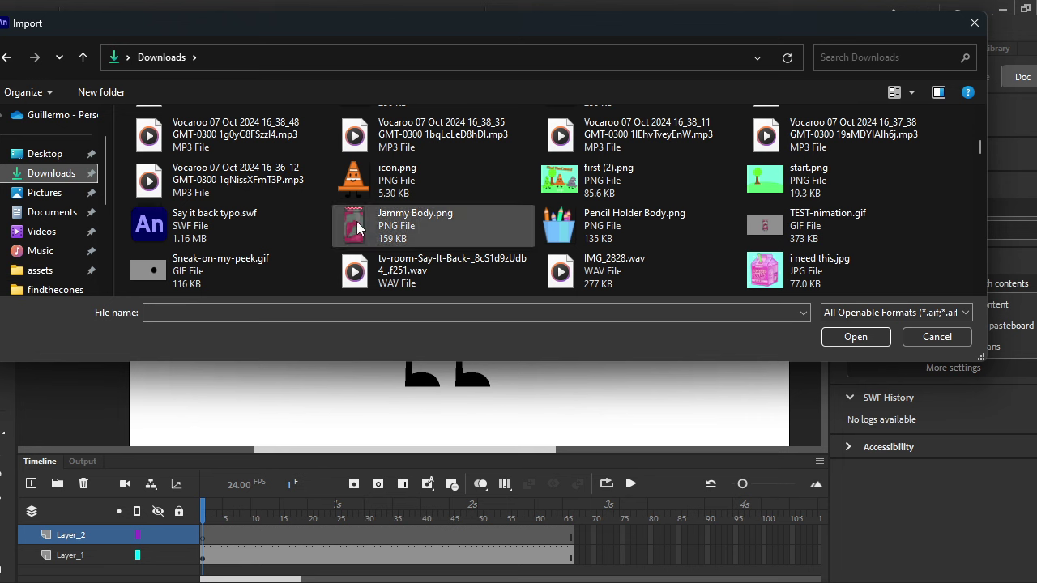
{"action": "scroll", "coordinate": [502, 231], "scroll_direction": "down", "scroll_amount": 3}
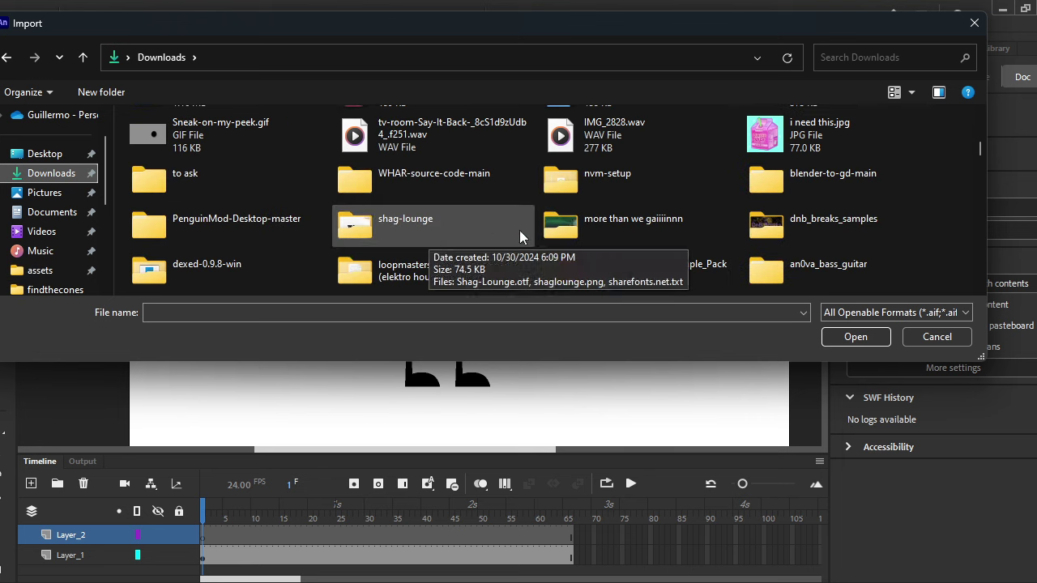
{"action": "left_click", "coordinate": [924, 341]}
Delete the empty Layer_2 from Scene 1.
{"action": "right_click", "coordinate": [51, 533]}
{"action": "left_click", "coordinate": [146, 178]}
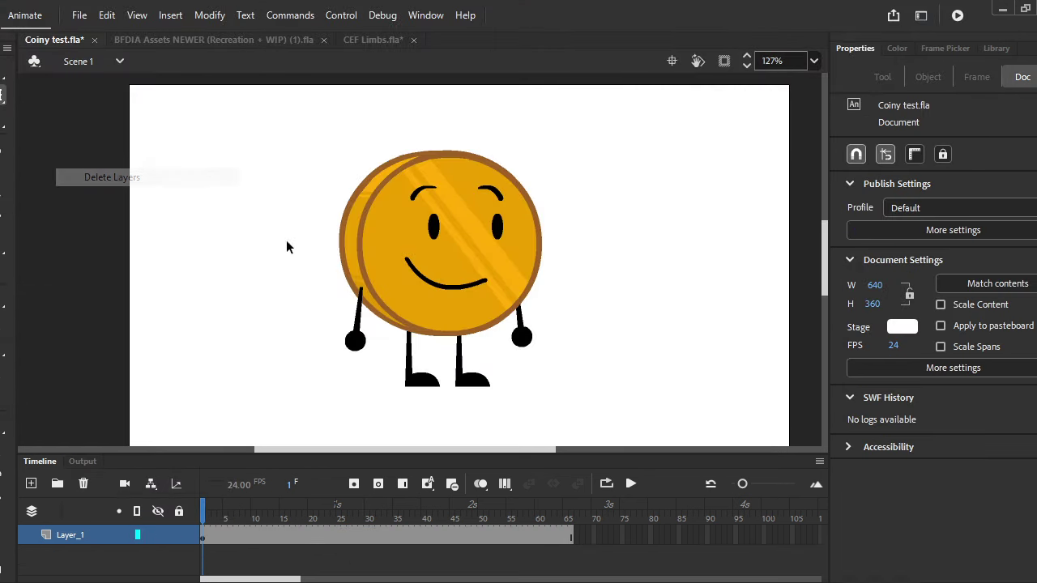
Open the coin's Coinyness symbol for editing and move the playhead to frame 12.
{"action": "left_click", "coordinate": [423, 268]}
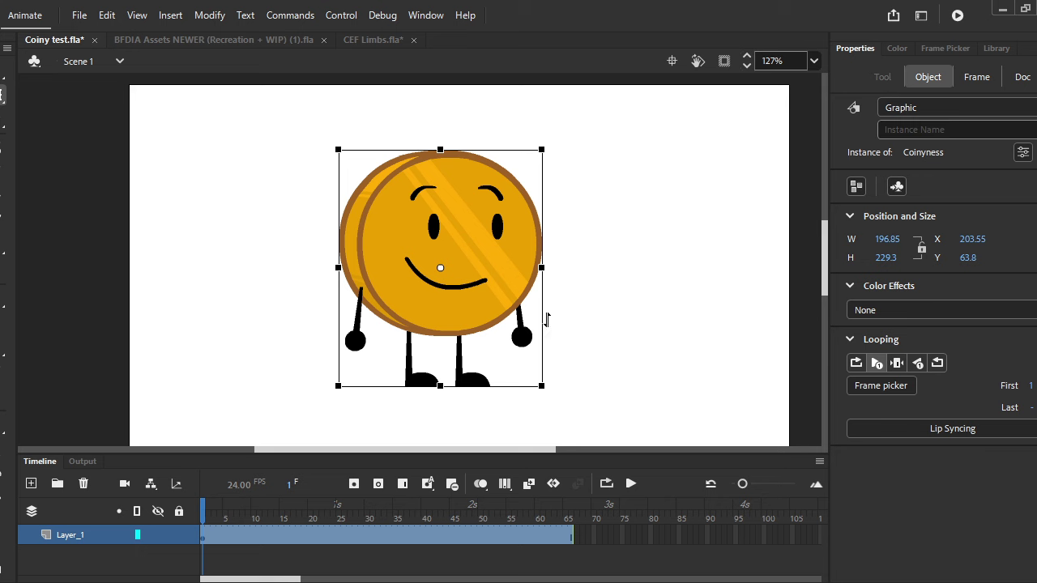
{"action": "double_click", "coordinate": [457, 300]}
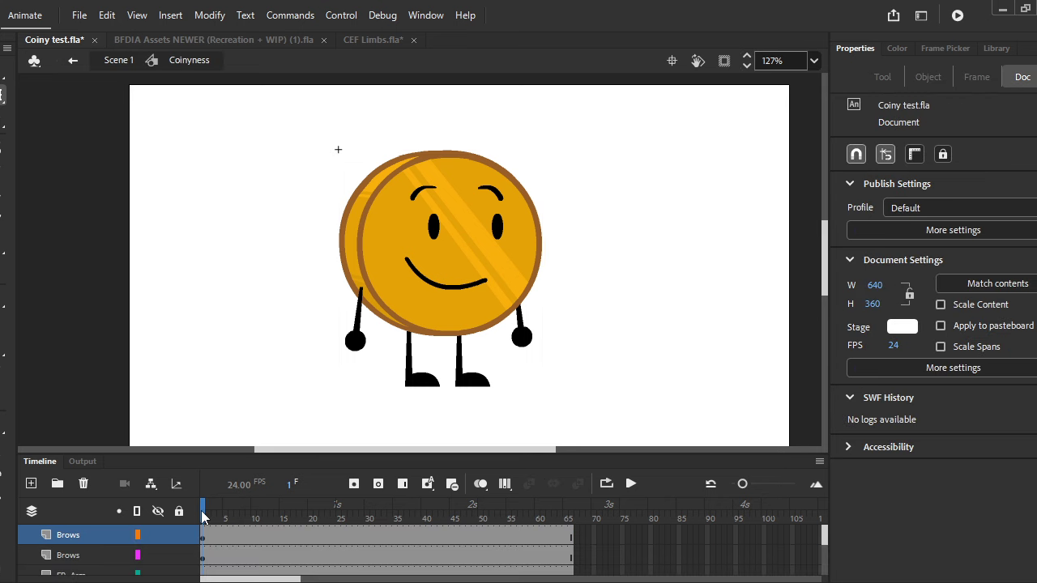
{"action": "left_click_drag", "start_coordinate": [202, 512], "coordinate": [140, 532]}
{"action": "left_click_drag", "start_coordinate": [212, 530], "coordinate": [267, 530]}
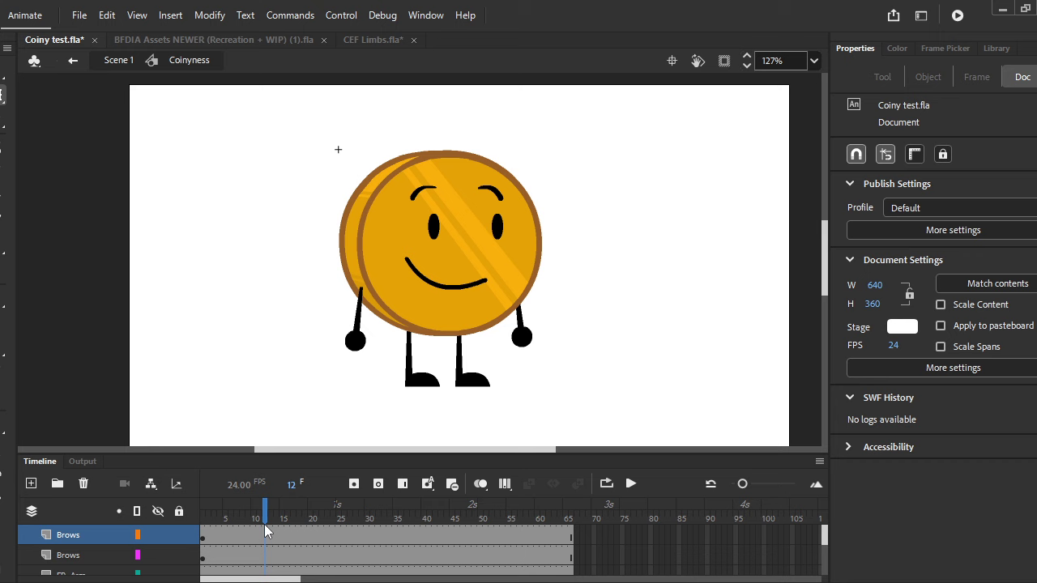
Try to rotate the arm on the coin's right side upward at frame 12 without adding a keyframe.
{"action": "left_click", "coordinate": [409, 393]}
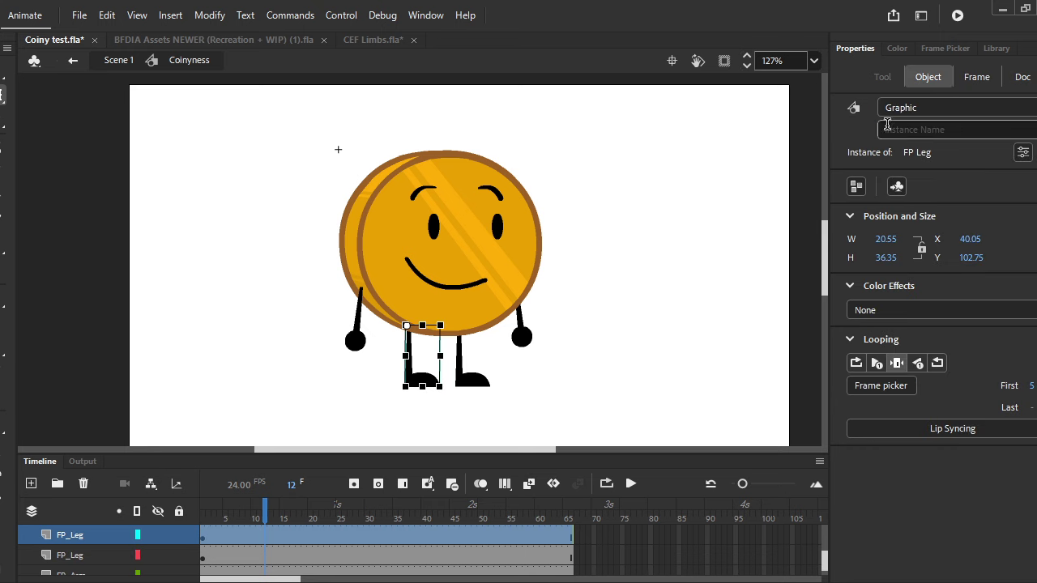
{"action": "left_click", "coordinate": [523, 350]}
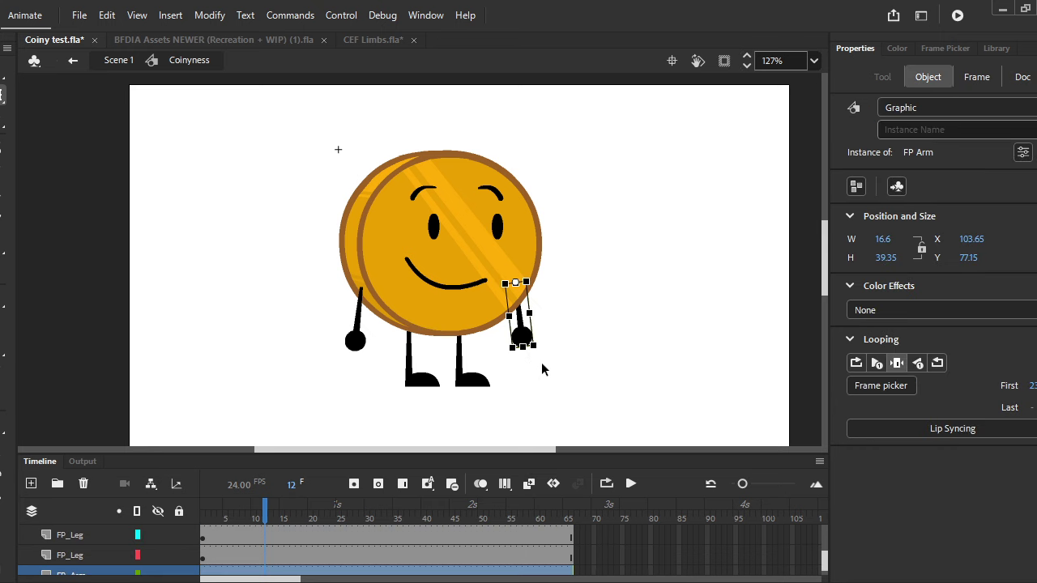
{"action": "left_click_drag", "start_coordinate": [542, 363], "coordinate": [572, 238]}
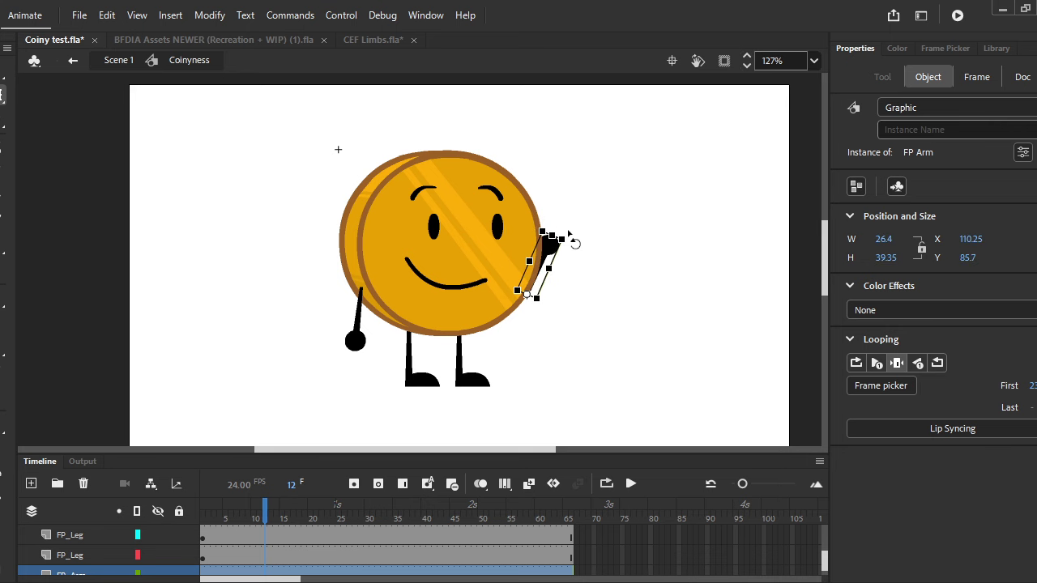
{"action": "scroll", "coordinate": [560, 247], "scroll_direction": "up", "scroll_amount": 4}
Try to tilt the raised arm outward at its hand end, undoing the distorted attempts.
{"action": "left_click_drag", "start_coordinate": [551, 222], "coordinate": [611, 245]}
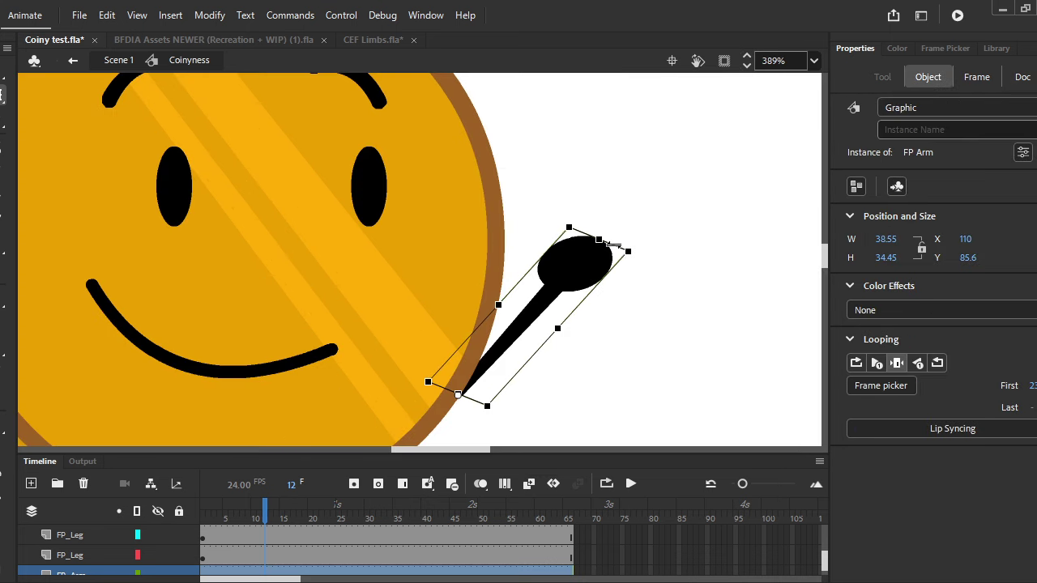
{"action": "key", "text": "ctrl+z"}
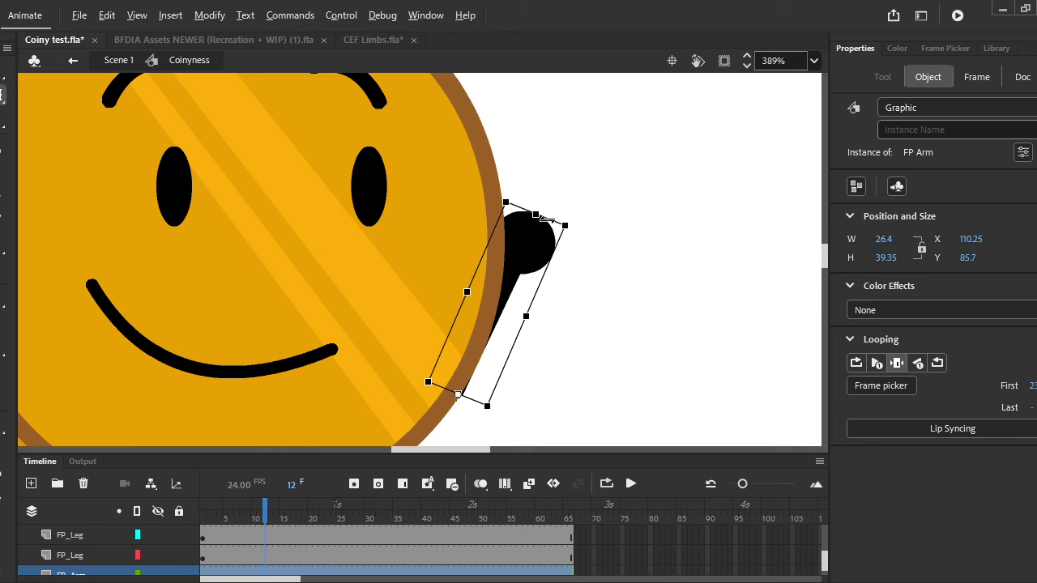
{"action": "left_click_drag", "start_coordinate": [548, 219], "coordinate": [616, 249]}
{"action": "key", "text": "ctrl+z"}
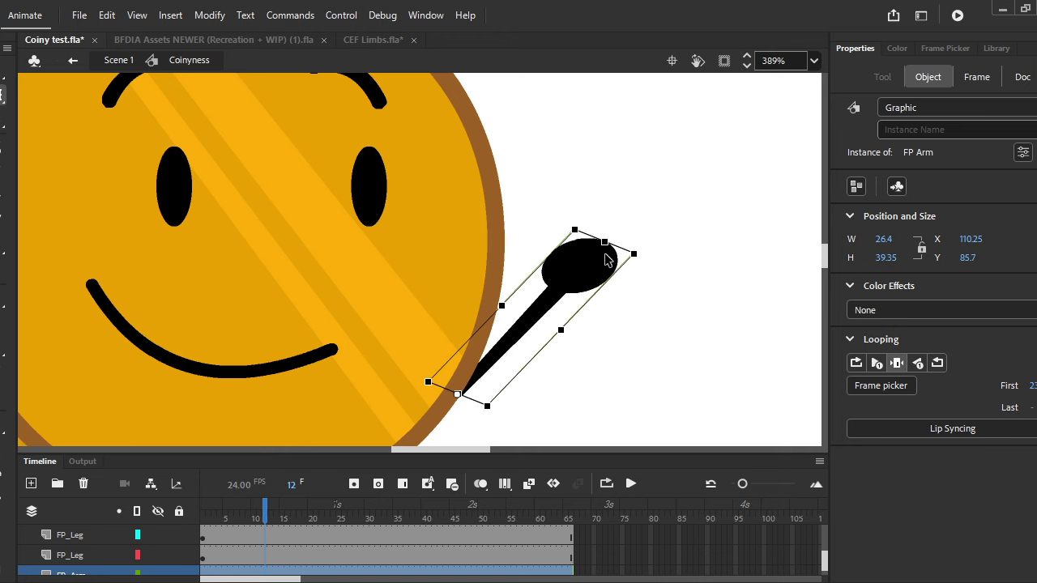
{"action": "left_click_drag", "start_coordinate": [558, 222], "coordinate": [592, 228]}
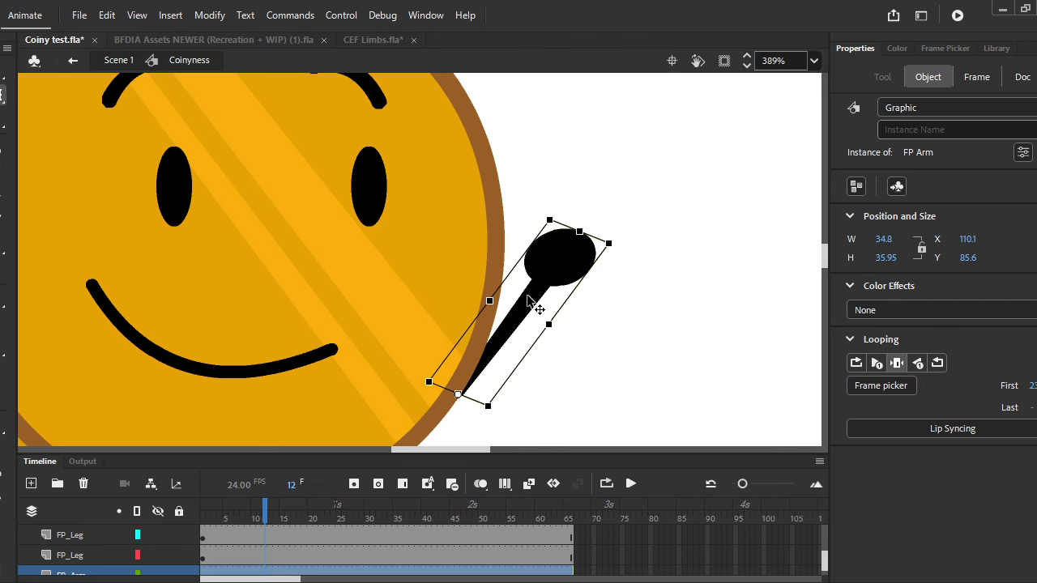
Try to reposition the raised arm against the coin's right edge.
{"action": "mouse_move", "coordinate": [527, 296]}
{"action": "left_mouse_down"}
{"action": "mouse_move", "coordinate": [515, 297]}
{"action": "mouse_move", "coordinate": [540, 310]}
{"action": "mouse_move", "coordinate": [559, 280]}
{"action": "mouse_move", "coordinate": [540, 318]}
{"action": "mouse_move", "coordinate": [547, 275]}
{"action": "mouse_move", "coordinate": [556, 301]}
{"action": "mouse_move", "coordinate": [532, 314]}
{"action": "left_mouse_up"}
{"action": "left_click", "coordinate": [597, 335]}
{"action": "scroll", "coordinate": [514, 314], "scroll_direction": "down", "scroll_amount": 3}
{"action": "left_click", "coordinate": [510, 280]}
{"action": "left_click", "coordinate": [531, 287]}
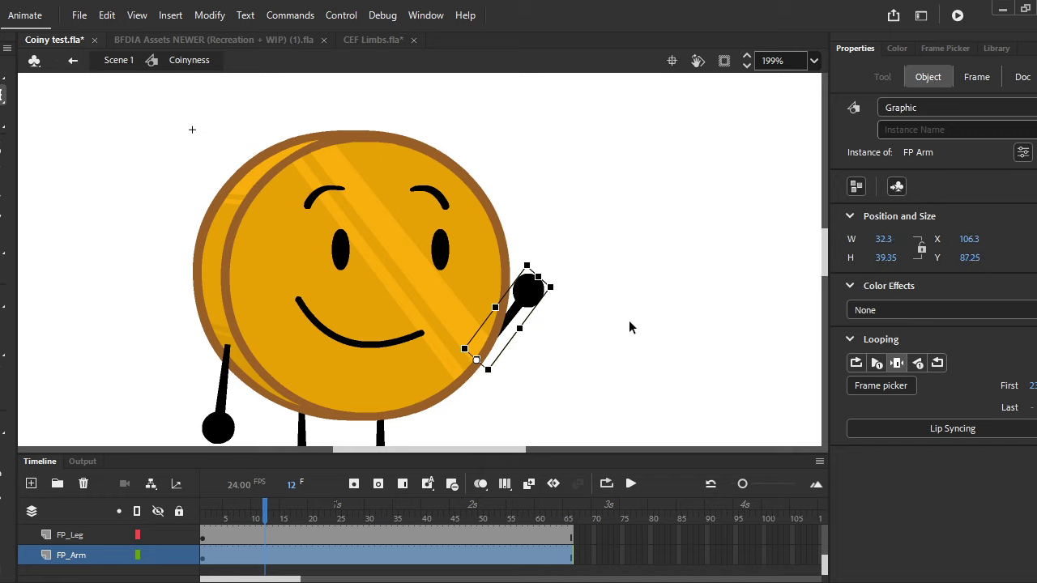
{"action": "left_click", "coordinate": [629, 322]}
{"action": "scroll", "coordinate": [541, 258], "scroll_direction": "down", "scroll_amount": 4}
{"action": "scroll", "coordinate": [540, 277], "scroll_direction": "up", "scroll_amount": 3}
{"action": "left_click", "coordinate": [541, 282]}
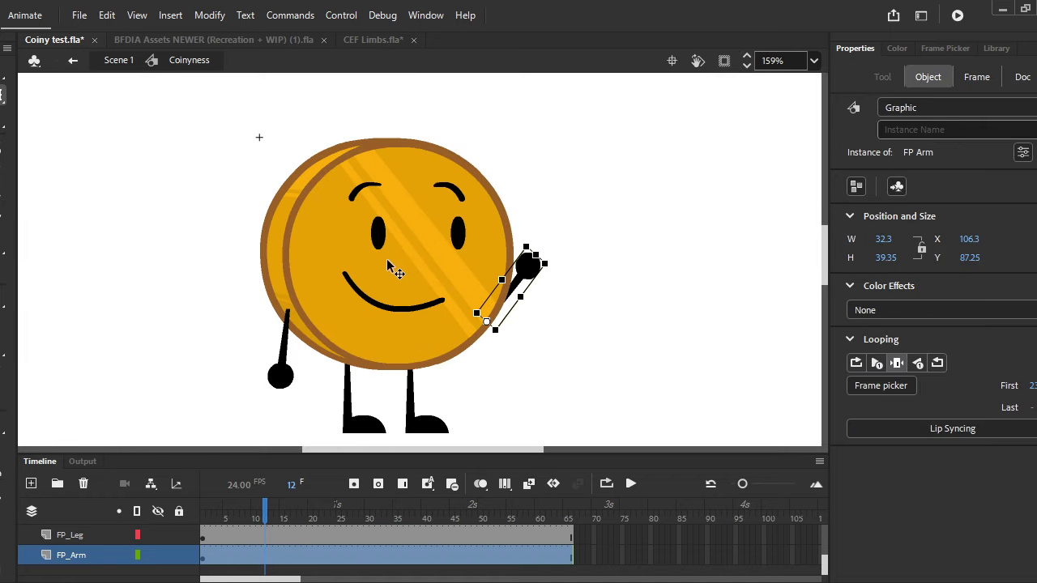
Check the arm's pose at earlier frames, and undo its rotation and repositioning back to the hanging pose.
{"action": "left_click", "coordinate": [378, 233]}
{"action": "key", "text": "ctrl+z"}
{"action": "left_click_drag", "start_coordinate": [256, 513], "coordinate": [73, 522]}
{"action": "left_click", "coordinate": [581, 307]}
{"action": "key", "text": "ctrl+z"}
{"action": "key", "text": "ctrl+z"}
{"action": "key", "text": "ctrl+z"}
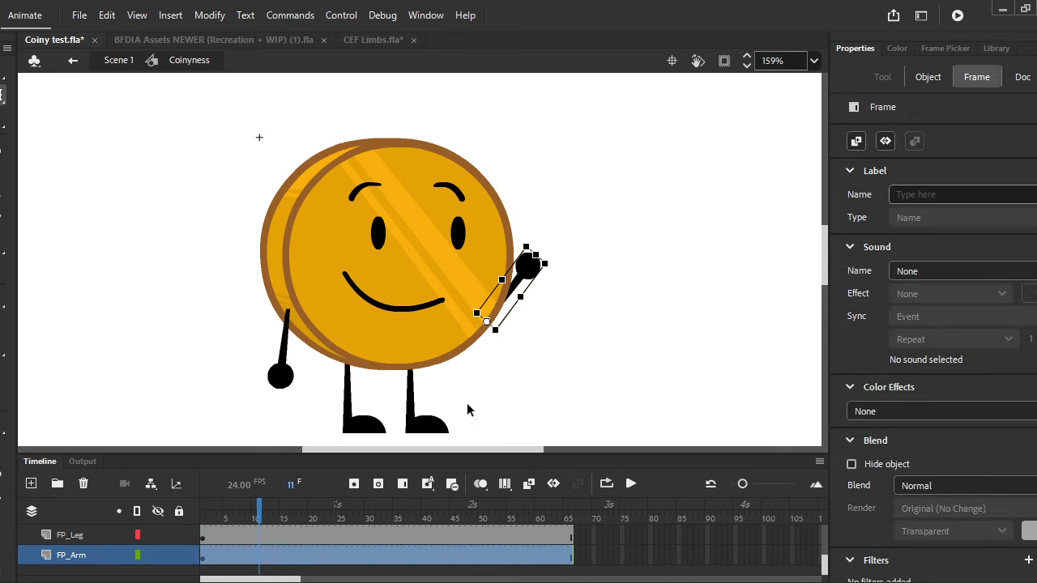
{"action": "key", "text": "ctrl+z"}
{"action": "key", "text": "ctrl+z"}
{"action": "key", "text": "ctrl+z"}
{"action": "key", "text": "ctrl+z"}
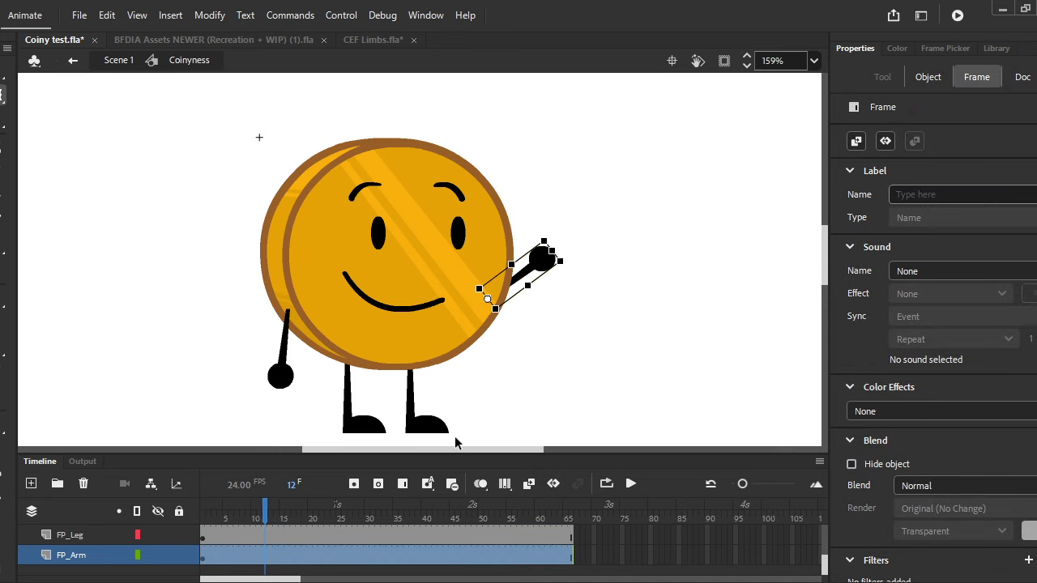
{"action": "key", "text": "ctrl+z"}
Review the keyframe options in the timeline tool customization and turn on Auto Insert Keyframe.
{"action": "left_click", "coordinate": [494, 378]}
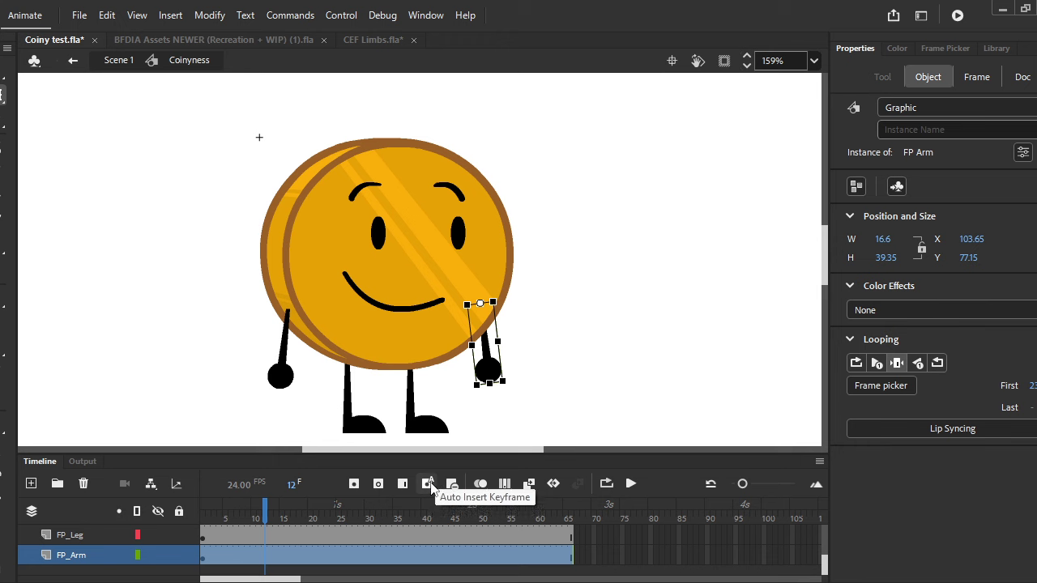
{"action": "left_click", "coordinate": [820, 463]}
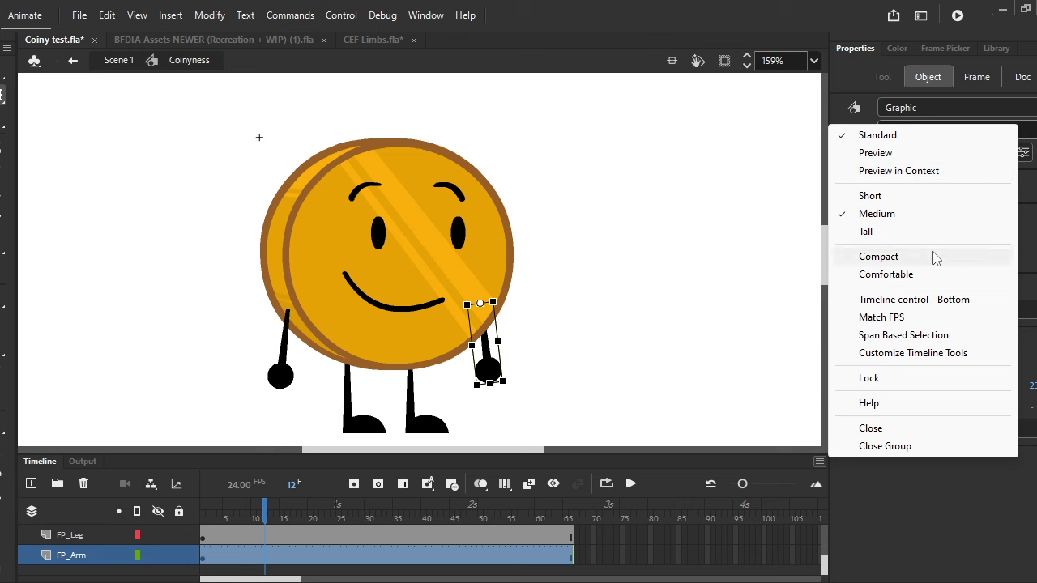
{"action": "left_click", "coordinate": [956, 353]}
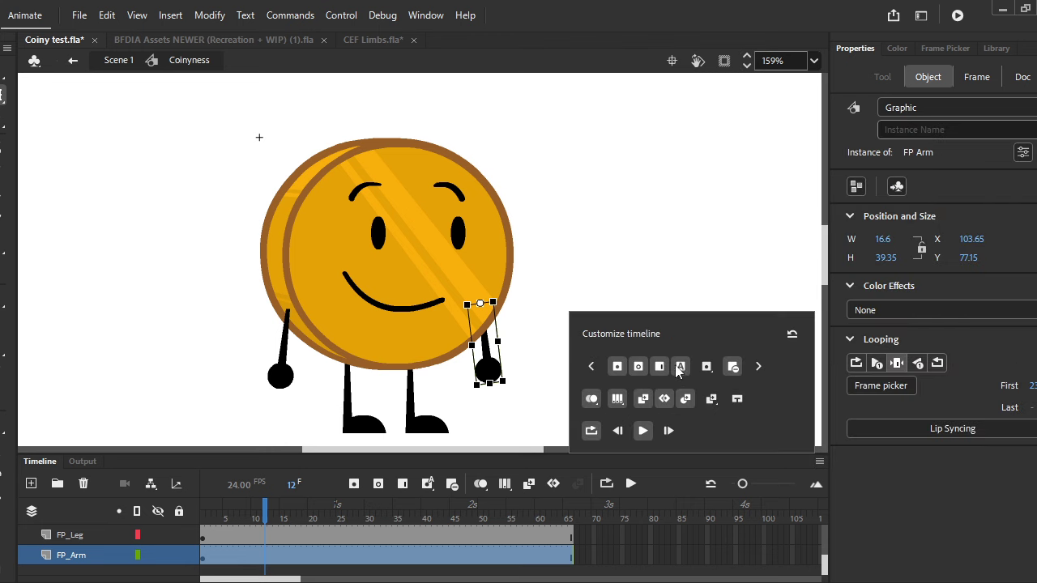
{"action": "left_click", "coordinate": [767, 295]}
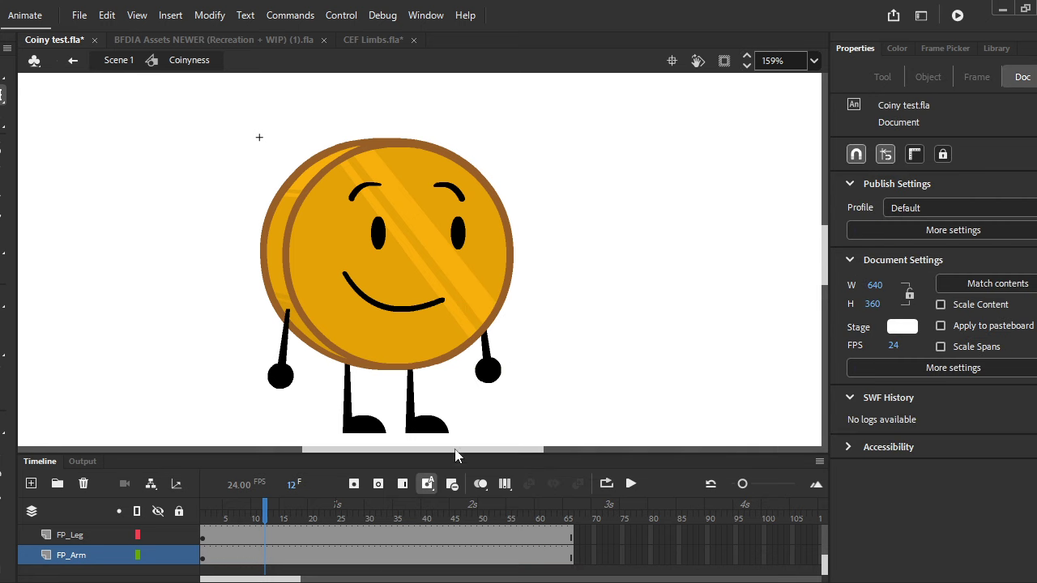
Rotate the arm on the coin's right side up into a waving pose at frame 12 and align it with the body's edge.
{"action": "left_click", "coordinate": [490, 371]}
{"action": "left_click_drag", "start_coordinate": [510, 398], "coordinate": [570, 327]}
{"action": "key", "text": "shift+Right"}
{"action": "key", "text": "shift+Right"}
{"action": "key", "text": "shift+Right"}
{"action": "scroll", "coordinate": [540, 232], "scroll_direction": "up", "scroll_amount": 4}
{"action": "key", "text": "ctrl+z"}
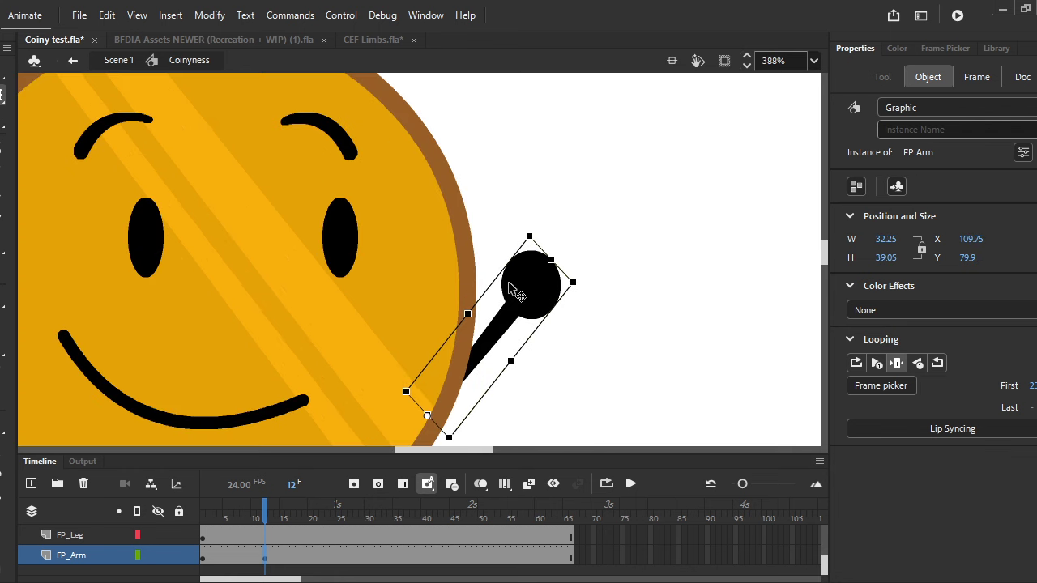
{"action": "left_click", "coordinate": [580, 327]}
{"action": "scroll", "coordinate": [537, 305], "scroll_direction": "down", "scroll_amount": 3}
{"action": "left_click", "coordinate": [534, 302]}
{"action": "scroll", "coordinate": [502, 230], "scroll_direction": "down", "scroll_amount": 4}
{"action": "left_click_drag", "start_coordinate": [266, 508], "coordinate": [266, 507]}
{"action": "scroll", "coordinate": [546, 276], "scroll_direction": "up", "scroll_amount": 1}
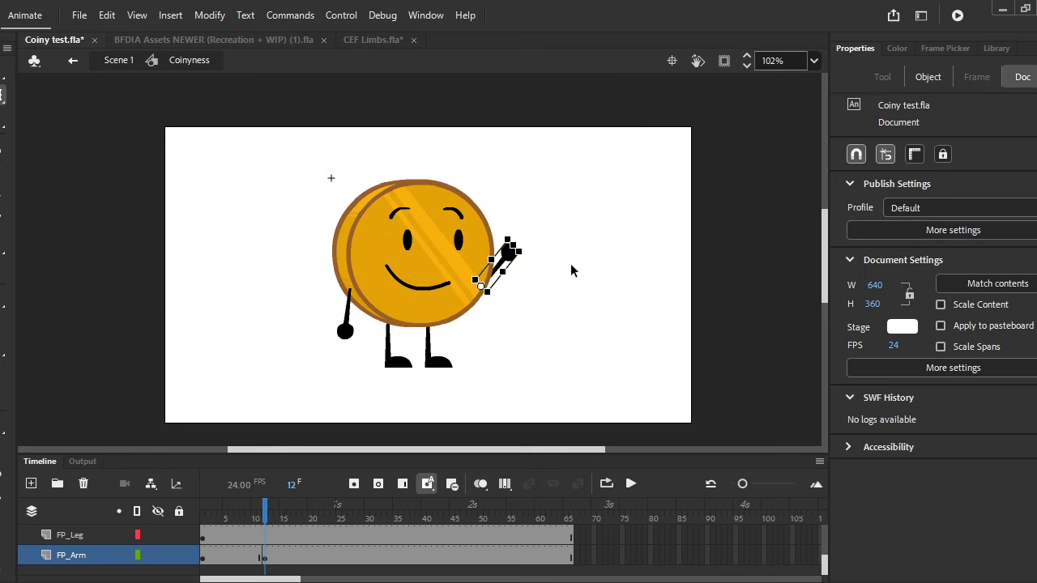
Select the body, face and both arms at frame 12, rotate them slightly counterclockwise, and shift them slightly left.
{"action": "left_click_drag", "start_coordinate": [601, 294], "coordinate": [182, 108]}
{"action": "scroll", "coordinate": [405, 333], "scroll_direction": "up", "scroll_amount": 2}
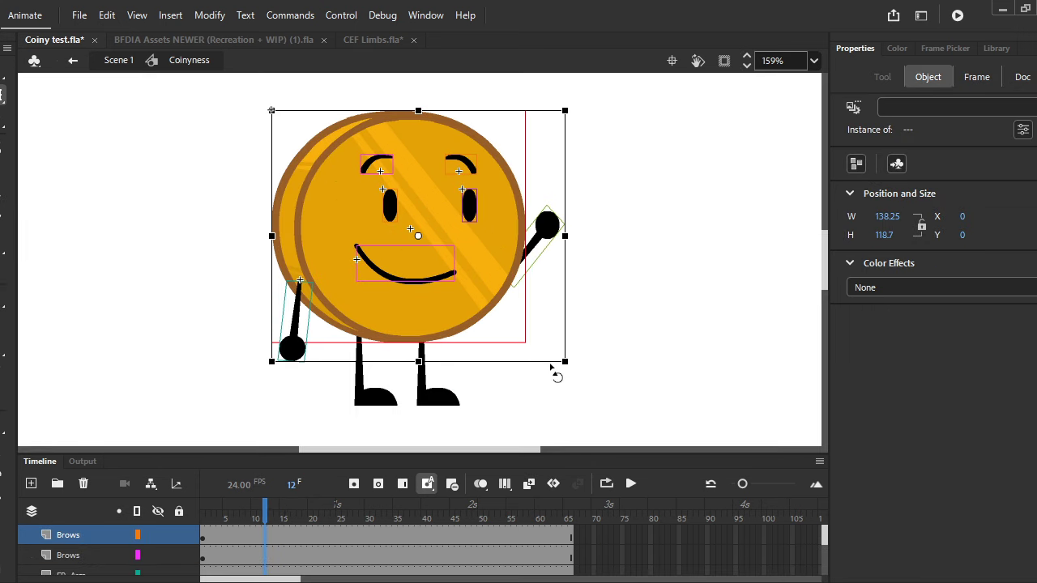
{"action": "left_click_drag", "start_coordinate": [550, 359], "coordinate": [555, 351]}
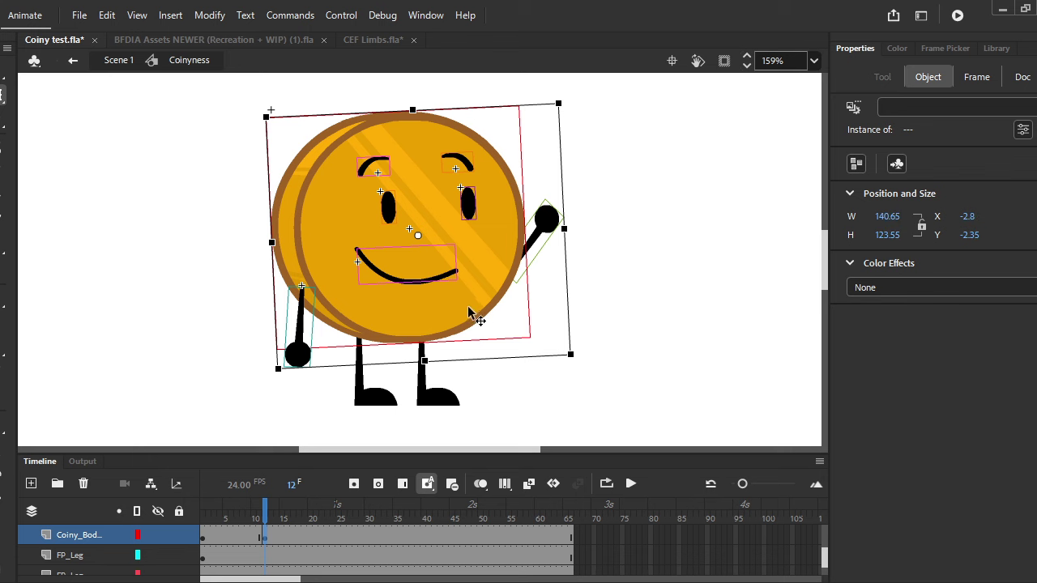
{"action": "left_click_drag", "start_coordinate": [472, 311], "coordinate": [438, 286]}
Select both legs at frame 12 and skew their tops slightly left to follow the tilted body.
{"action": "left_click", "coordinate": [375, 400]}
{"action": "left_click", "coordinate": [375, 405]}
{"action": "left_click", "coordinate": [450, 401], "text": "shift"}
{"action": "scroll", "coordinate": [412, 358], "scroll_direction": "up", "scroll_amount": 4}
{"action": "scroll", "coordinate": [383, 309], "scroll_direction": "down", "scroll_amount": 4}
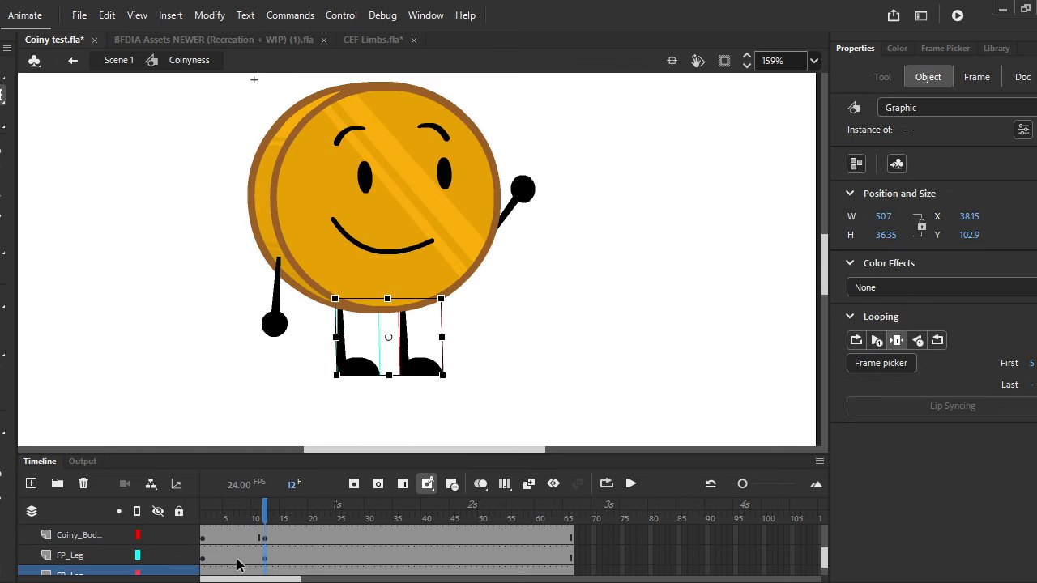
At frame 12, rotate the arm on the coin's left side inward so its hand swings toward the legs.
{"action": "left_click", "coordinate": [262, 513]}
{"action": "left_click", "coordinate": [291, 366]}
{"action": "left_click", "coordinate": [275, 320]}
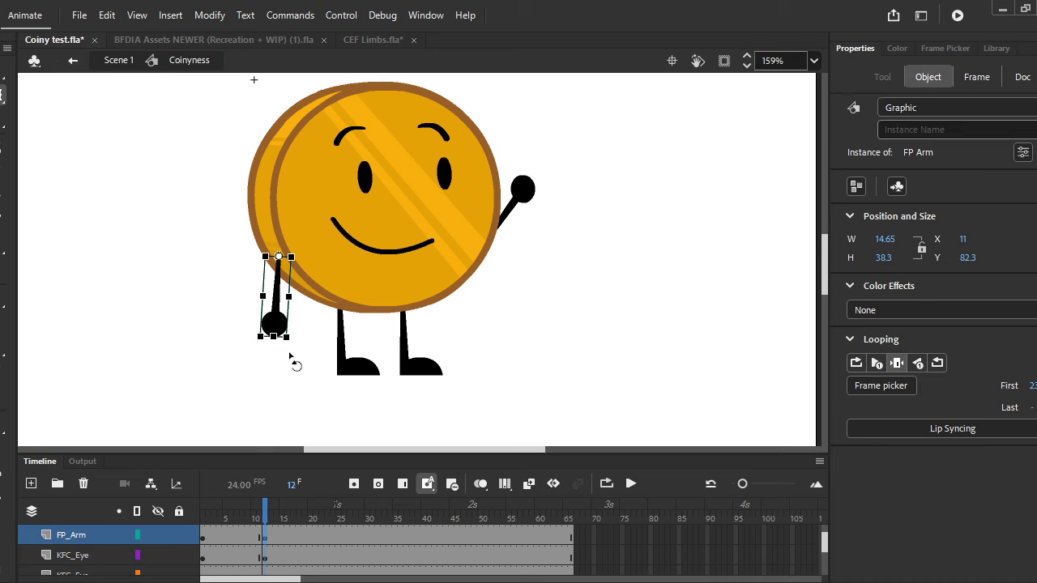
{"action": "left_click_drag", "start_coordinate": [290, 357], "coordinate": [328, 342]}
Browse the arm poses in the Frame Picker, switch the left-side arm to curved pose 32, and rotate it so the hand sits at the hip.
{"action": "left_click", "coordinate": [933, 50]}
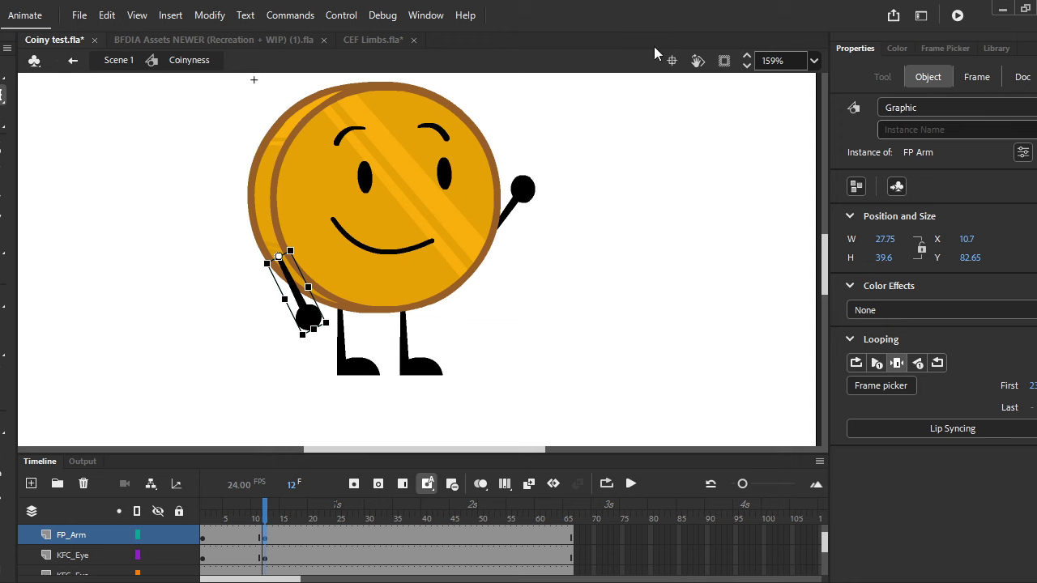
{"action": "left_click", "coordinate": [426, 15]}
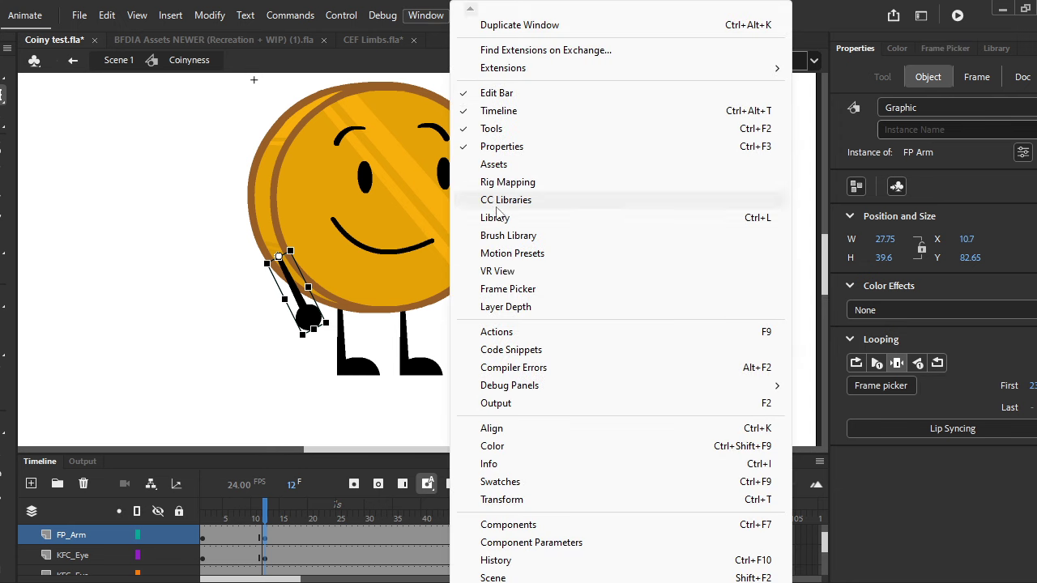
{"action": "left_click", "coordinate": [938, 50]}
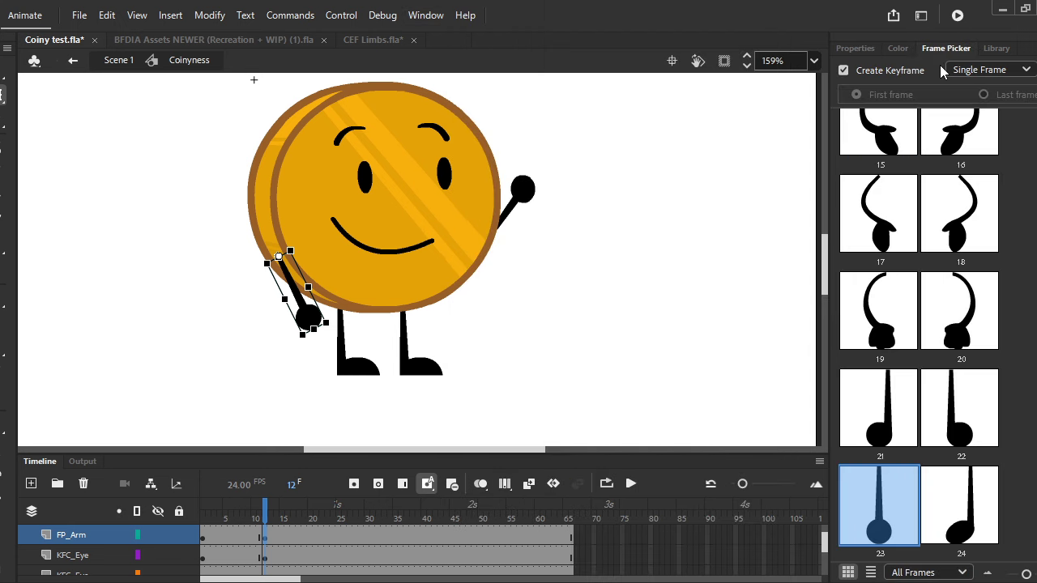
{"action": "scroll", "coordinate": [963, 308], "scroll_direction": "down", "scroll_amount": 5}
{"action": "scroll", "coordinate": [965, 308], "scroll_direction": "up", "scroll_amount": 7}
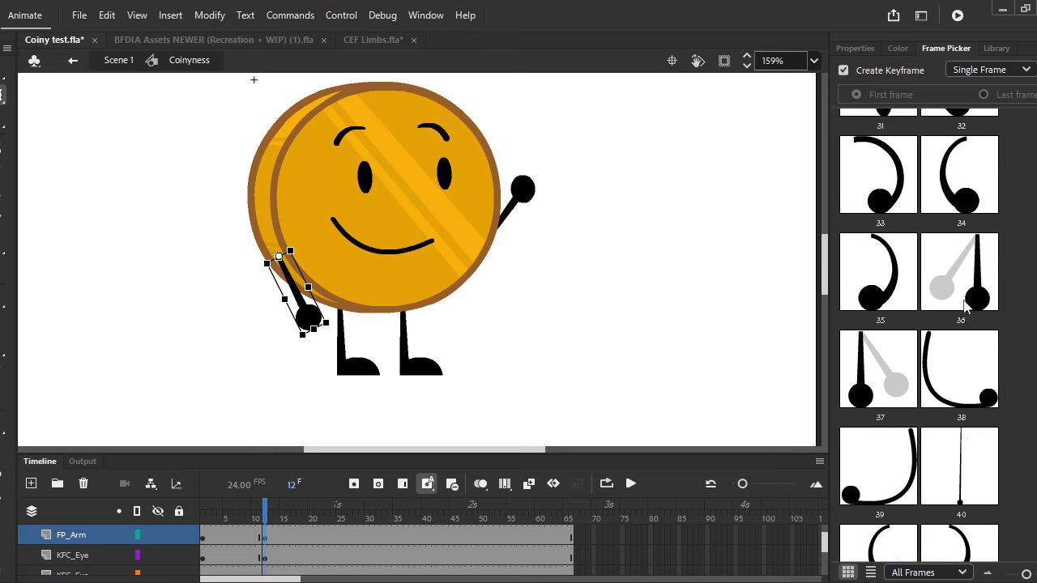
{"action": "scroll", "coordinate": [964, 308], "scroll_direction": "down", "scroll_amount": 5}
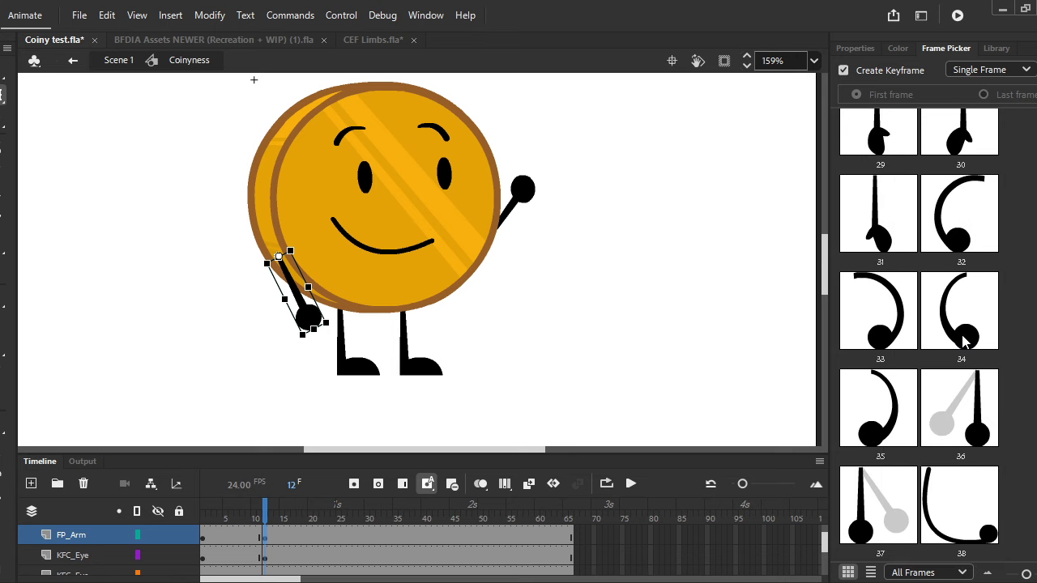
{"action": "scroll", "coordinate": [960, 342], "scroll_direction": "up", "scroll_amount": 4}
{"action": "scroll", "coordinate": [947, 403], "scroll_direction": "down", "scroll_amount": 1}
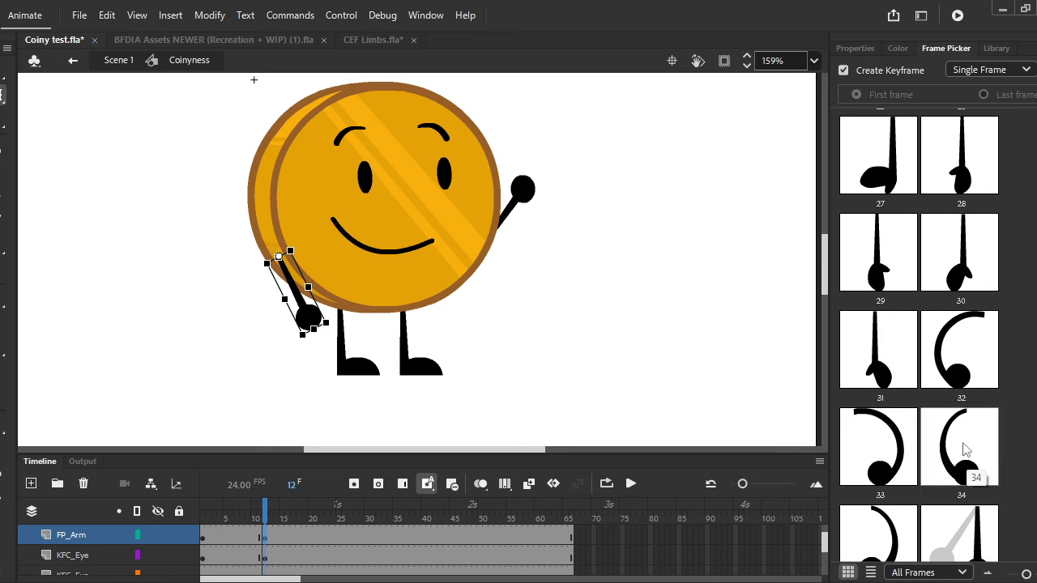
{"action": "left_click", "coordinate": [956, 360]}
{"action": "left_click_drag", "start_coordinate": [328, 350], "coordinate": [361, 322]}
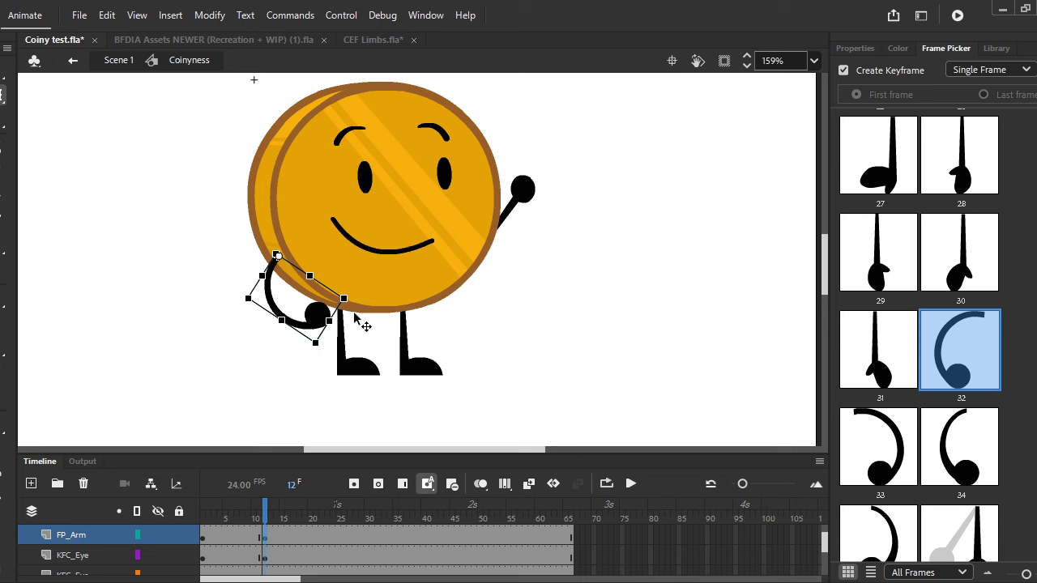
{"action": "left_click", "coordinate": [435, 344]}
{"action": "left_click_drag", "start_coordinate": [259, 521], "coordinate": [264, 519]}
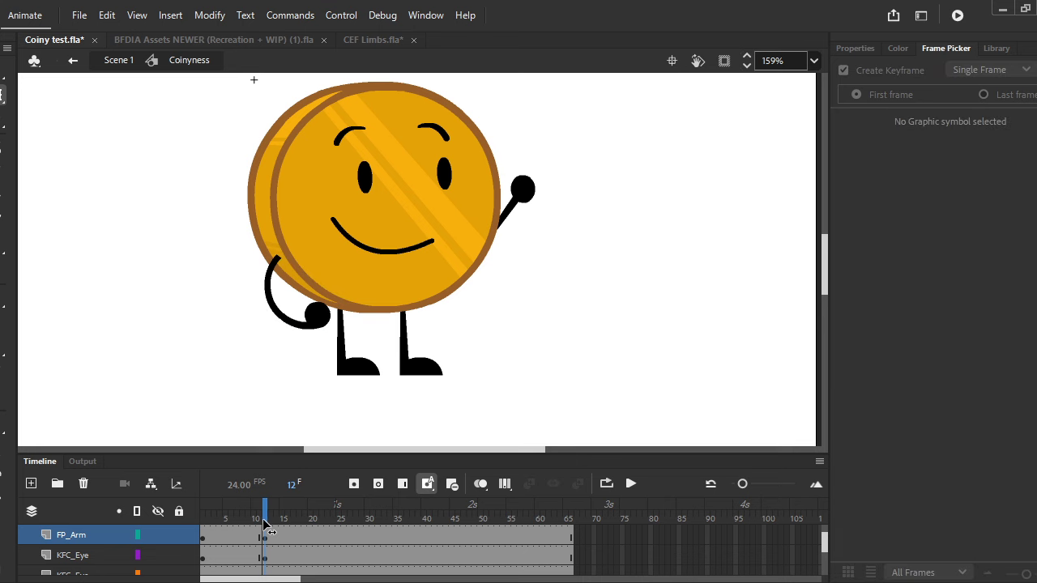
Rotate the body, face and both arms a little further counterclockwise at frame 12 and shift them right to realign with the legs.
{"action": "key", "text": "ctrl+a"}
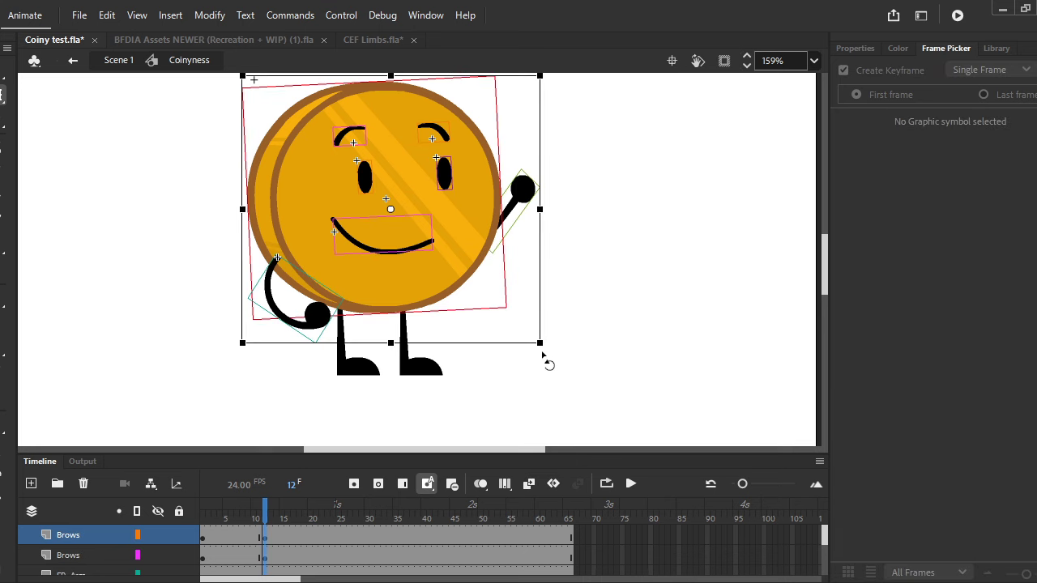
{"action": "left_click_drag", "start_coordinate": [544, 359], "coordinate": [389, 294]}
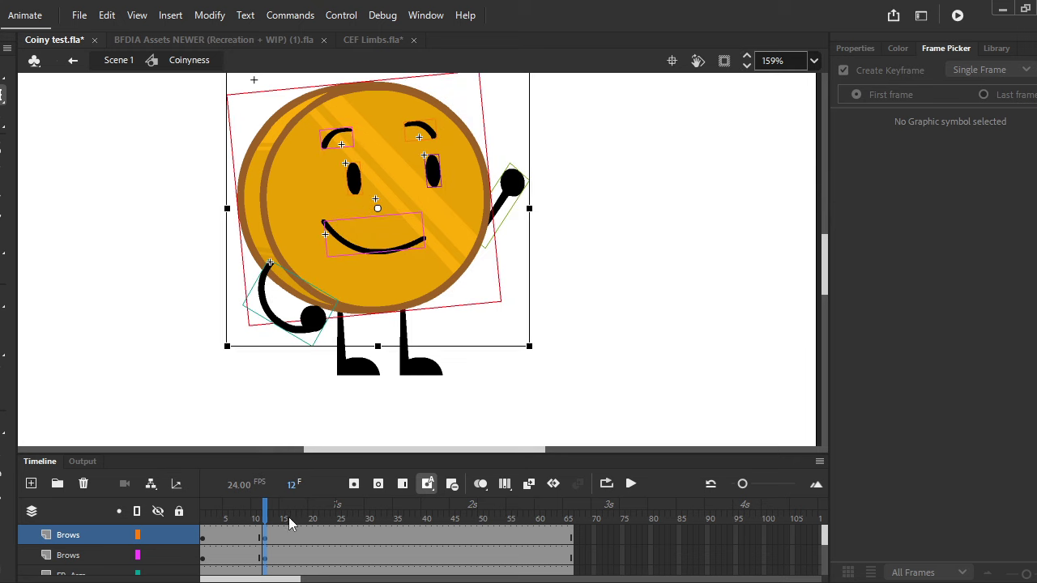
{"action": "left_click_drag", "start_coordinate": [261, 517], "coordinate": [265, 516]}
{"action": "key", "text": "ctrl+a"}
{"action": "key", "text": "shift+Right"}
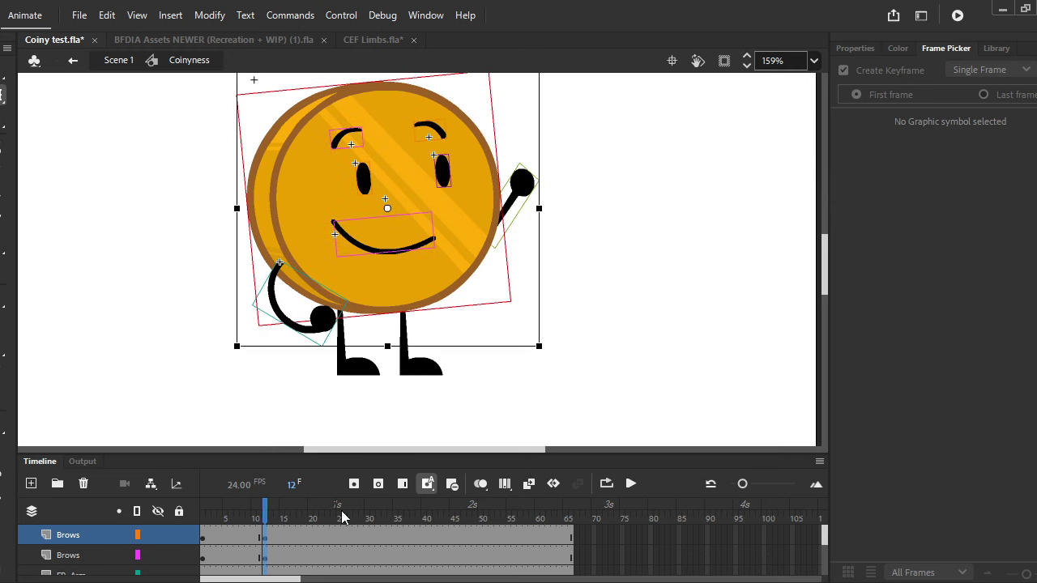
Select both legs at frame 12 and readjust the skew of their tops so they stand nearly upright under the body.
{"action": "left_click", "coordinate": [387, 375]}
{"action": "left_click", "coordinate": [354, 370]}
{"action": "left_click", "coordinate": [415, 369], "text": "shift"}
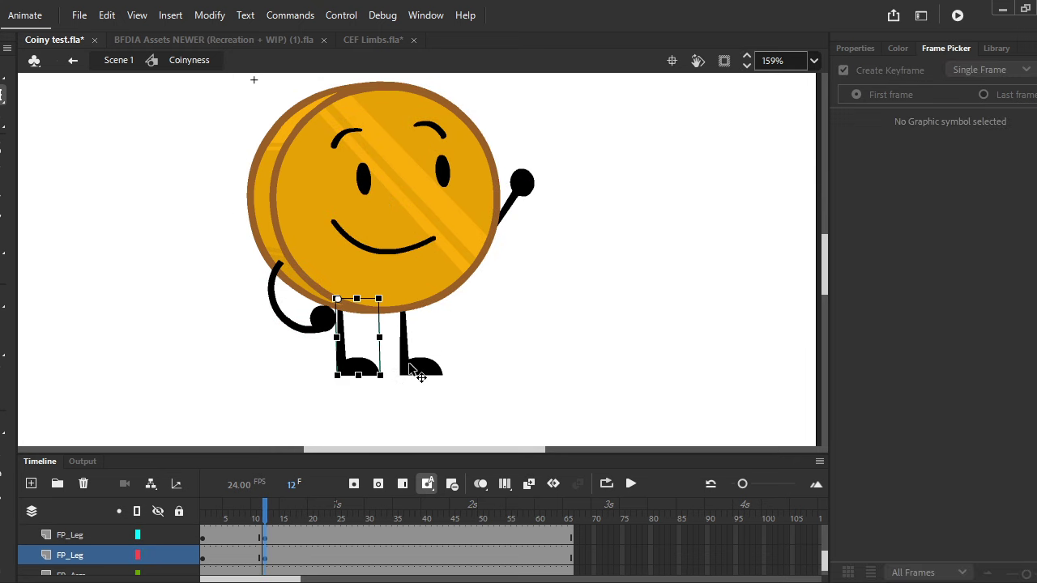
{"action": "left_click_drag", "start_coordinate": [401, 300], "coordinate": [407, 310]}
{"action": "left_click_drag", "start_coordinate": [257, 513], "coordinate": [265, 509]}
{"action": "scroll", "coordinate": [446, 292], "scroll_direction": "up", "scroll_amount": 4}
{"action": "left_click_drag", "start_coordinate": [409, 311], "coordinate": [401, 310]}
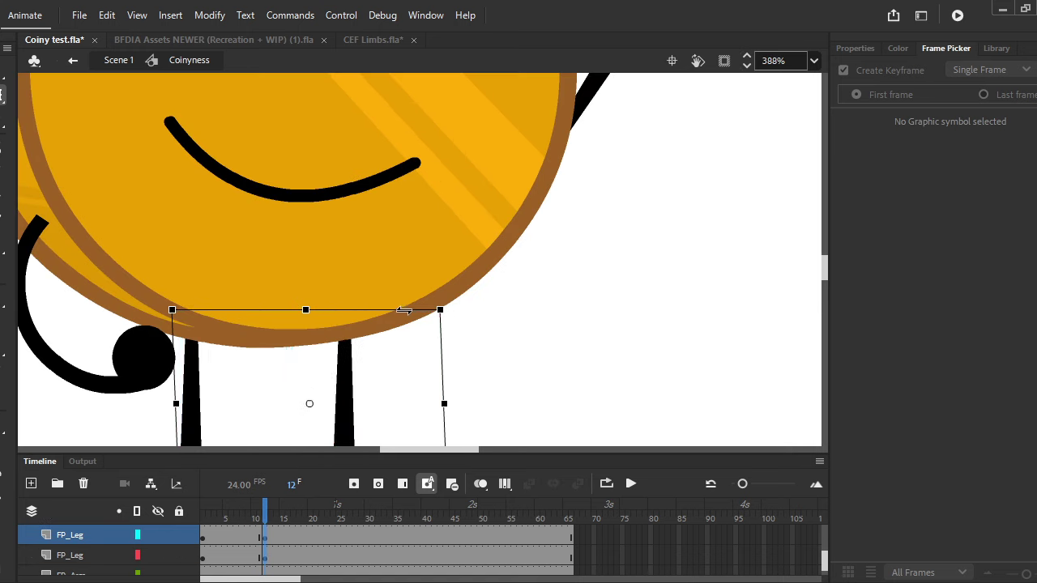
{"action": "left_click_drag", "start_coordinate": [263, 503], "coordinate": [258, 503]}
{"action": "left_click", "coordinate": [264, 511]}
{"action": "scroll", "coordinate": [314, 439], "scroll_direction": "down", "scroll_amount": 3}
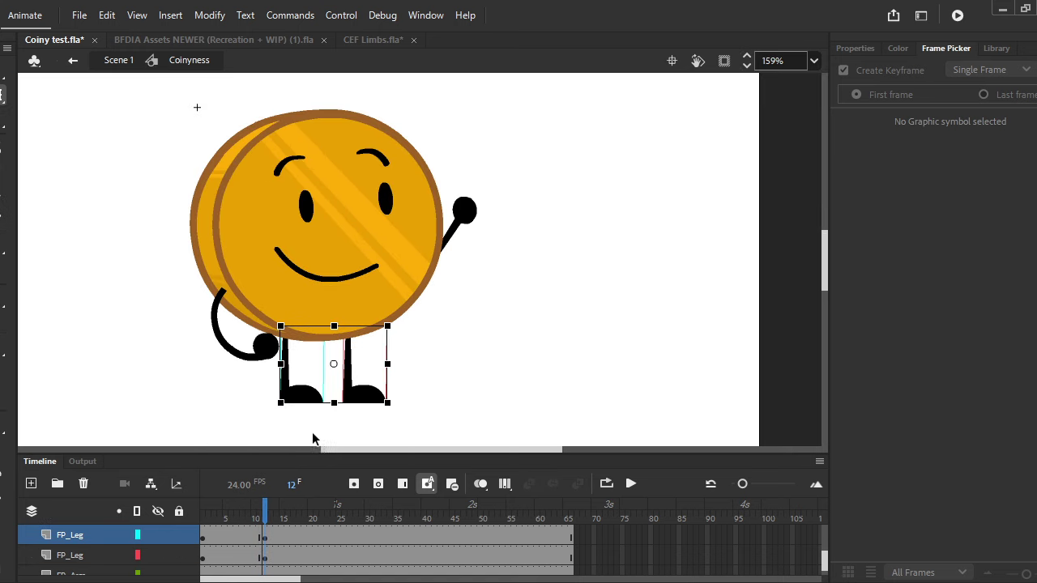
Undo the stray change to the legs and skew their tops very slightly left at frame 12.
{"action": "left_click_drag", "start_coordinate": [334, 402], "coordinate": [430, 400]}
{"action": "key", "text": "ctrl+z"}
{"action": "mouse_move", "coordinate": [364, 405]}
{"action": "left_mouse_down"}
{"action": "mouse_move", "coordinate": [336, 409]}
{"action": "mouse_move", "coordinate": [405, 409]}
{"action": "mouse_move", "coordinate": [364, 405]}
{"action": "left_mouse_up"}
{"action": "mouse_move", "coordinate": [357, 324]}
{"action": "left_mouse_down"}
{"action": "mouse_move", "coordinate": [385, 322]}
{"action": "mouse_move", "coordinate": [354, 330]}
{"action": "left_mouse_up"}
{"action": "left_click_drag", "start_coordinate": [264, 516], "coordinate": [270, 516]}
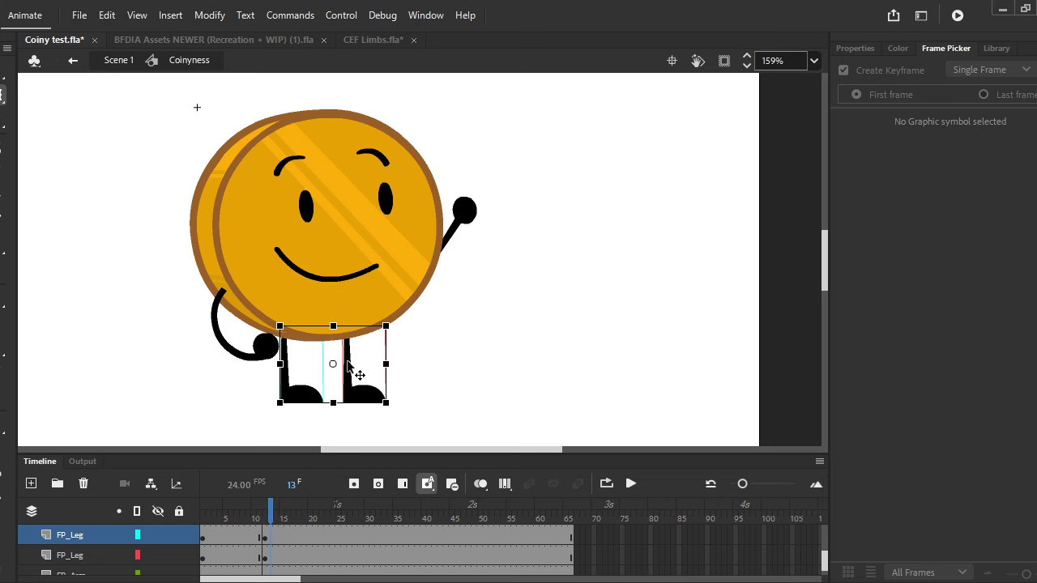
{"action": "scroll", "coordinate": [348, 361], "scroll_direction": "up", "scroll_amount": 3}
{"action": "left_click_drag", "start_coordinate": [349, 297], "coordinate": [358, 297]}
{"action": "left_click", "coordinate": [270, 524]}
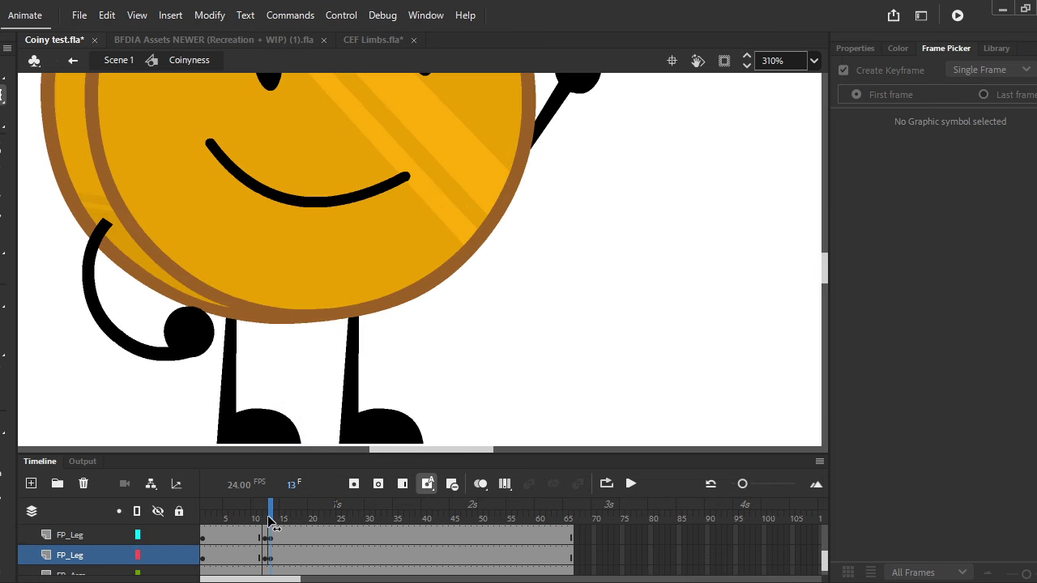
{"action": "key", "text": "ctrl+z"}
{"action": "key", "text": "ctrl+z"}
Reselect both legs at frame 12 and skew their tops slightly to the right.
{"action": "left_click", "coordinate": [265, 517]}
{"action": "left_click", "coordinate": [385, 412]}
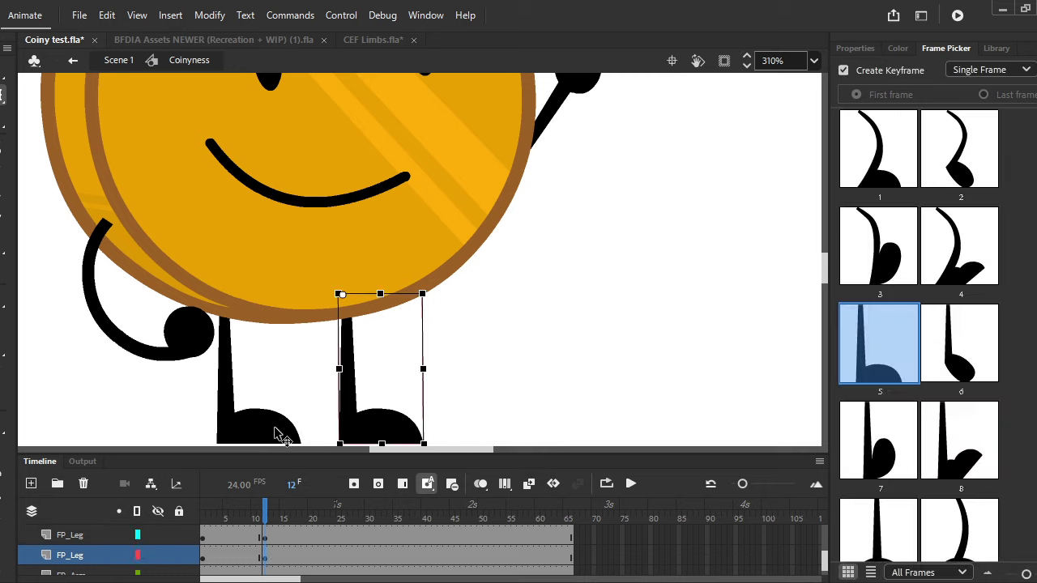
{"action": "left_click", "coordinate": [277, 428], "text": "shift"}
{"action": "scroll", "coordinate": [367, 287], "scroll_direction": "up", "scroll_amount": 3}
{"action": "left_click_drag", "start_coordinate": [362, 298], "coordinate": [365, 298]}
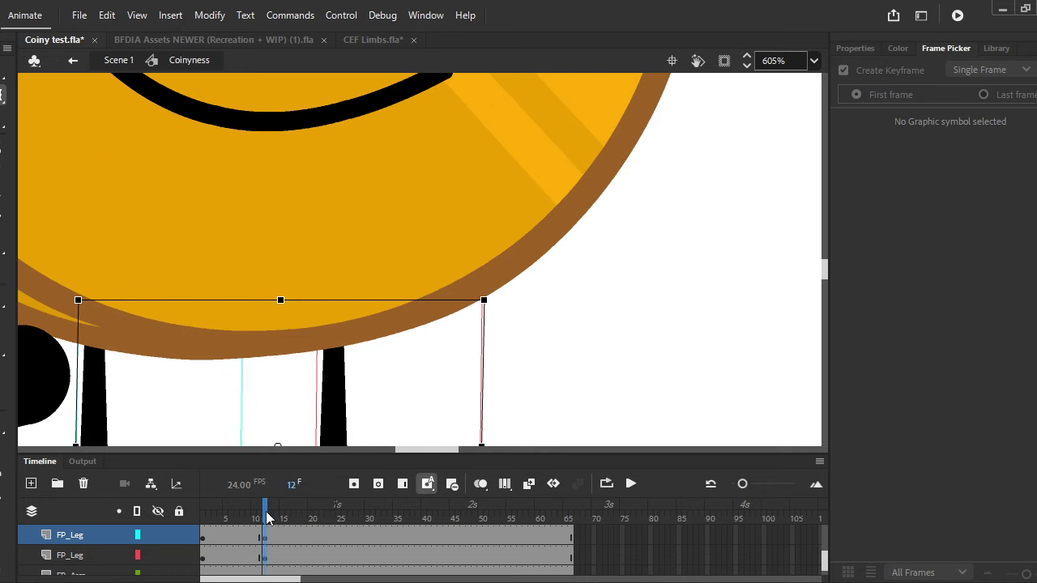
{"action": "scroll", "coordinate": [364, 268], "scroll_direction": "down", "scroll_amount": 3}
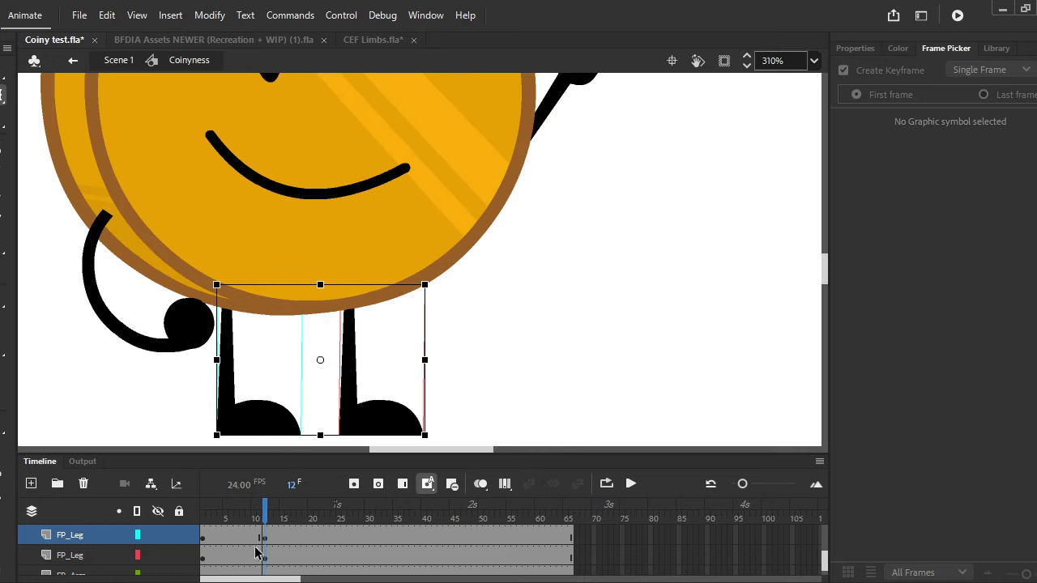
{"action": "scroll", "coordinate": [266, 539], "scroll_direction": "down", "scroll_amount": 1}
Select the body, face and both arms at frame 12 and nudge them slightly up and left.
{"action": "left_click_drag", "start_coordinate": [266, 538], "coordinate": [265, 552]}
{"action": "scroll", "coordinate": [501, 351], "scroll_direction": "down", "scroll_amount": 2}
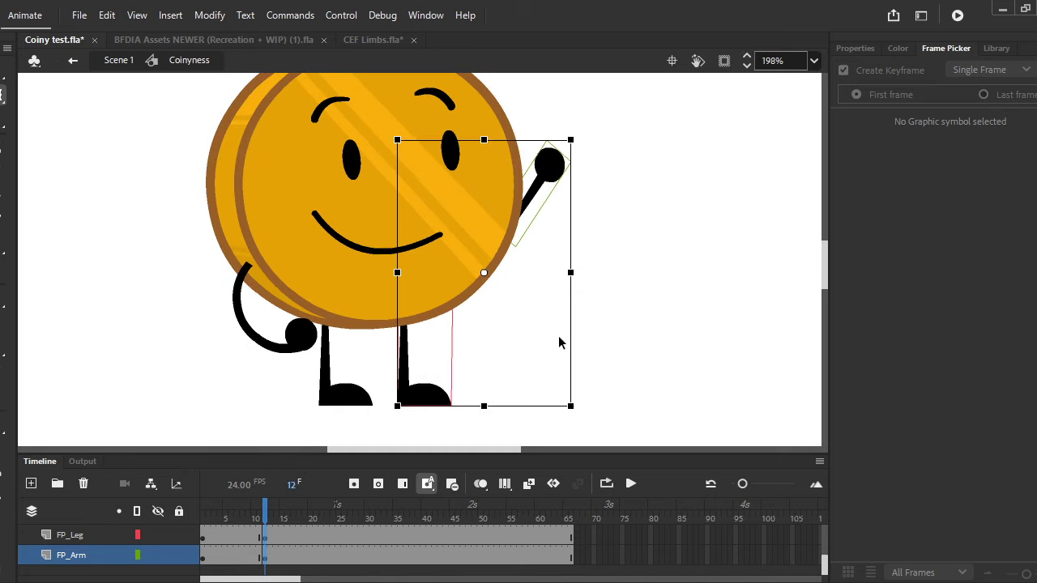
{"action": "left_click_drag", "start_coordinate": [572, 305], "coordinate": [101, 77]}
{"action": "key", "text": "Up"}
{"action": "key", "text": "Up"}
{"action": "key", "text": "Left"}
{"action": "key", "text": "Left"}
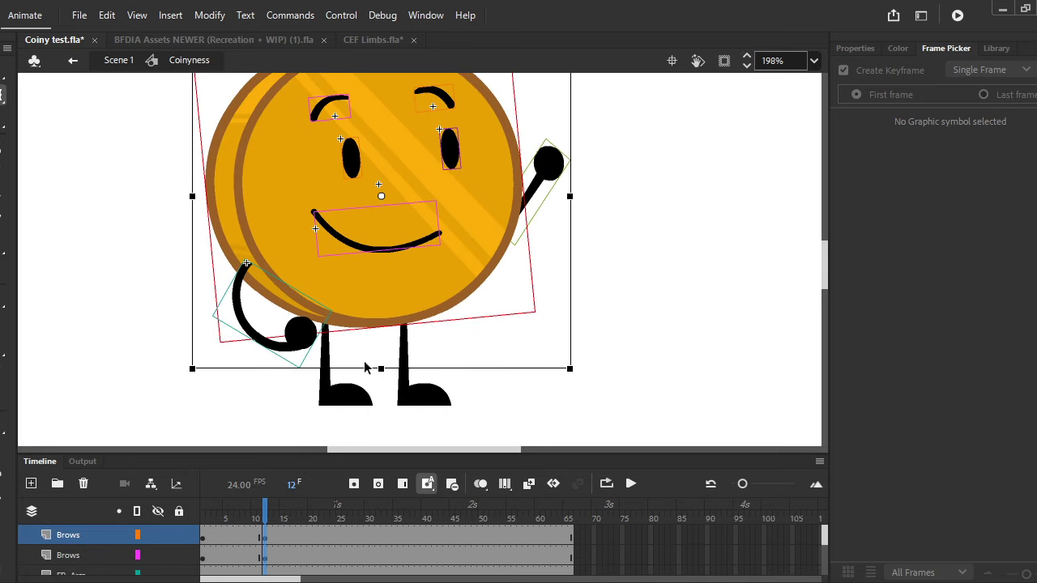
{"action": "left_click_drag", "start_coordinate": [266, 507], "coordinate": [265, 517]}
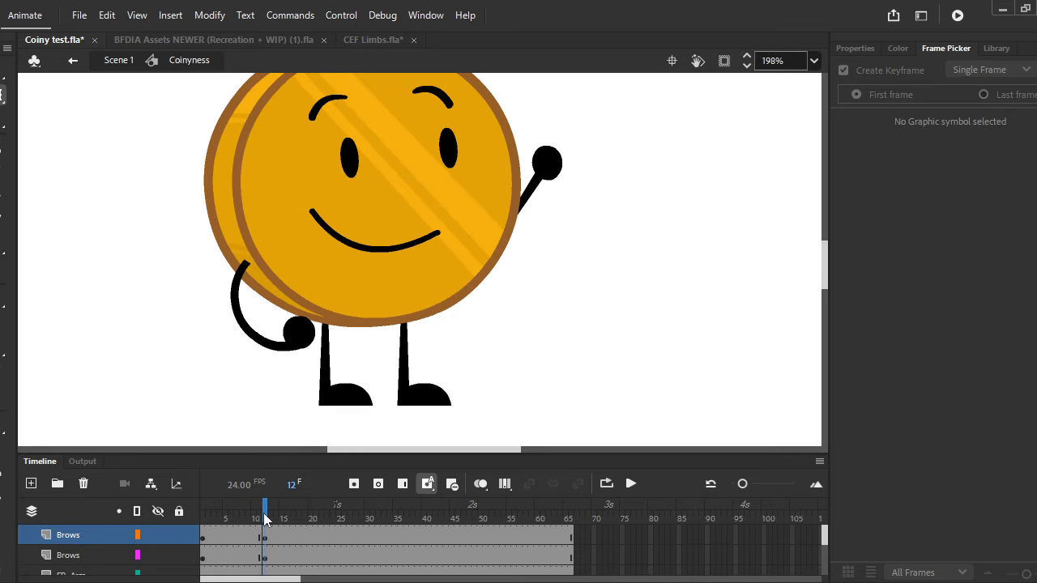
Skew the tops of both legs slightly left at frame 12 to match the shifted body.
{"action": "left_click", "coordinate": [392, 390]}
{"action": "left_click", "coordinate": [359, 396], "text": "shift"}
{"action": "left_click_drag", "start_coordinate": [408, 310], "coordinate": [403, 309]}
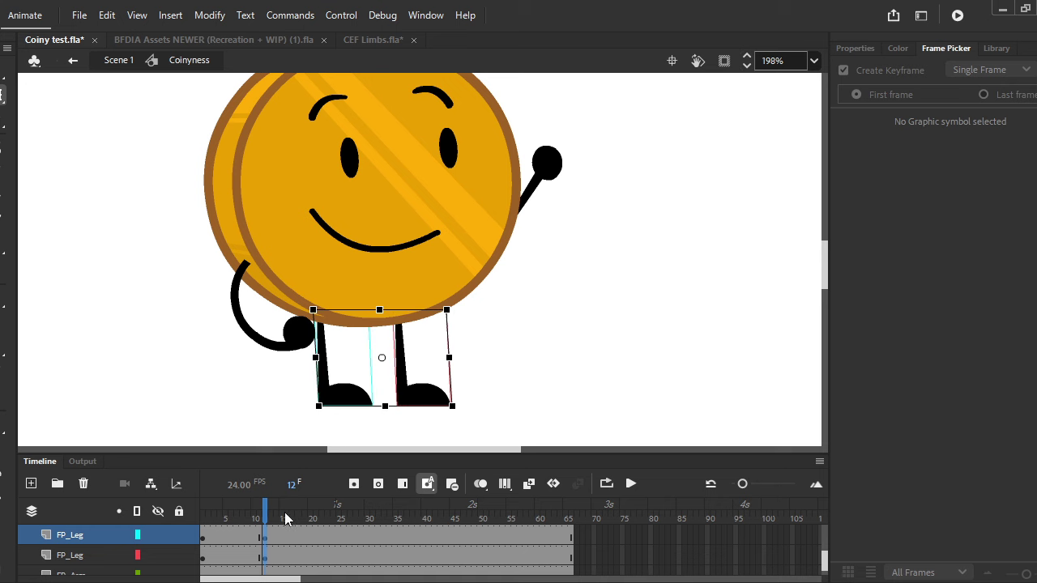
{"action": "left_click_drag", "start_coordinate": [265, 516], "coordinate": [262, 515]}
{"action": "left_click", "coordinate": [267, 516]}
Inspect where both legs meet the body up close and compare the poses at frames 11 and 12.
{"action": "left_click", "coordinate": [404, 403]}
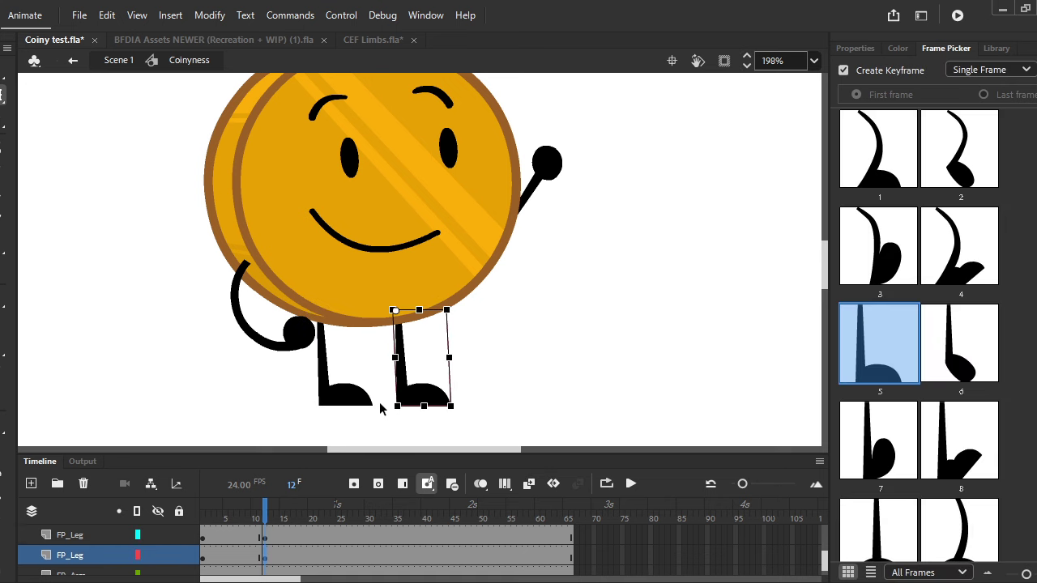
{"action": "left_click", "coordinate": [354, 402], "text": "shift"}
{"action": "scroll", "coordinate": [366, 260], "scroll_direction": "up", "scroll_amount": 5}
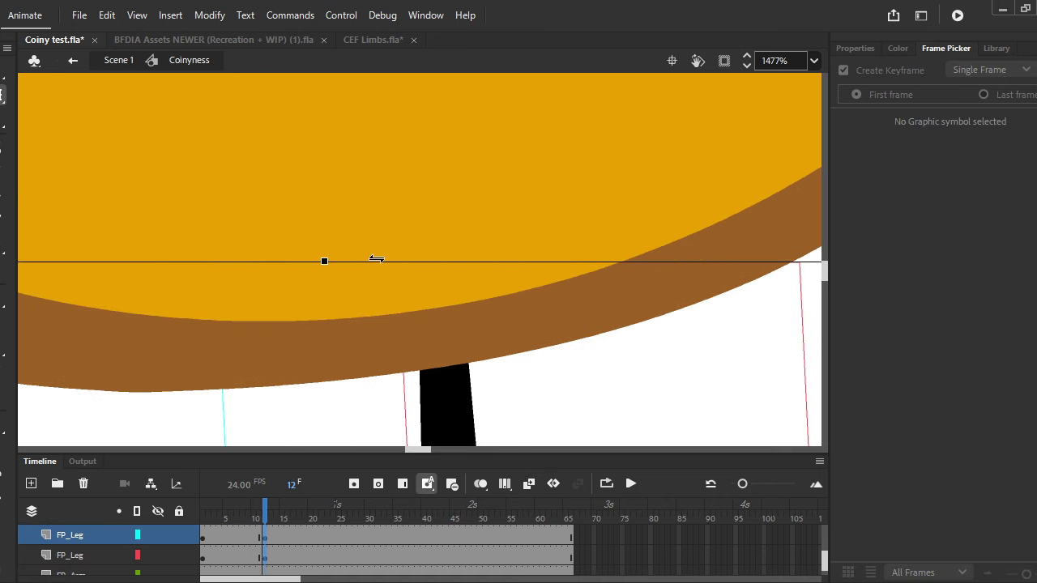
{"action": "scroll", "coordinate": [376, 260], "scroll_direction": "down", "scroll_amount": 5}
{"action": "left_click", "coordinate": [263, 520]}
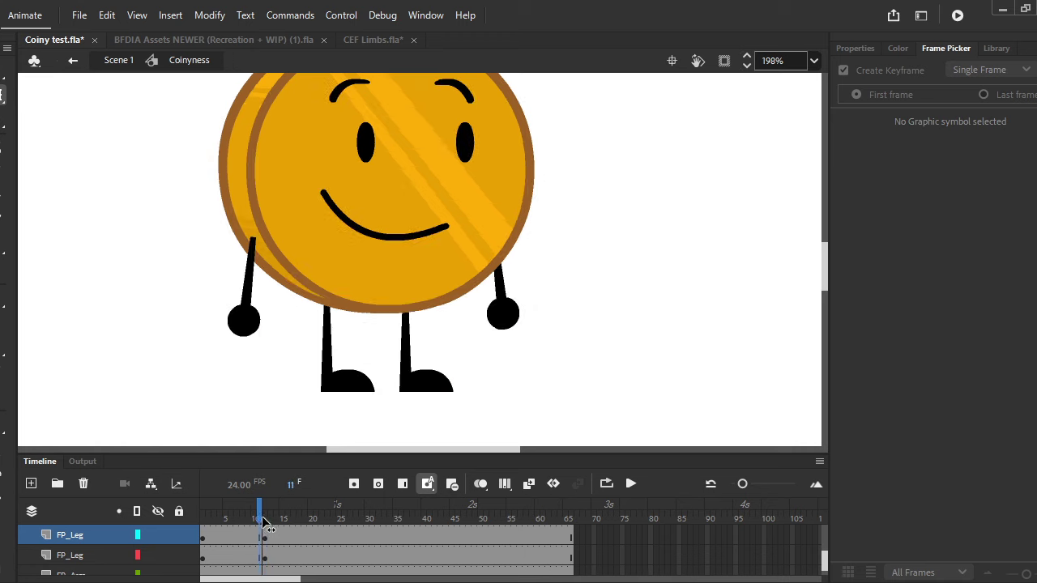
{"action": "left_click", "coordinate": [265, 520]}
{"action": "left_click", "coordinate": [559, 391]}
{"action": "scroll", "coordinate": [554, 341], "scroll_direction": "down", "scroll_amount": 1}
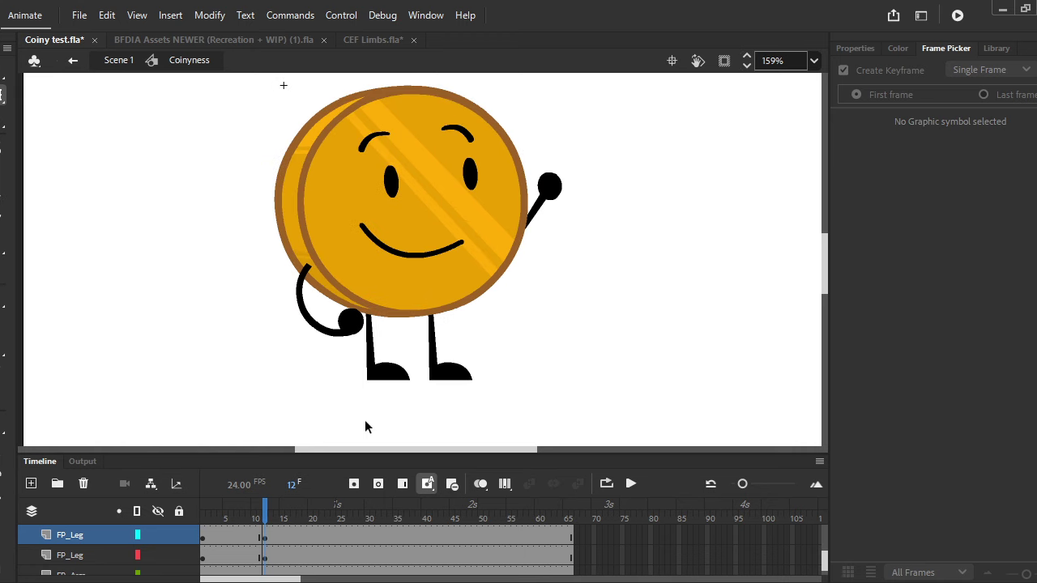
Insert keyframes at frame 20 for the body, face and both arms and nudge these parts slightly down.
{"action": "left_click_drag", "start_coordinate": [305, 509], "coordinate": [311, 513]}
{"action": "left_click_drag", "start_coordinate": [664, 278], "coordinate": [379, 139]}
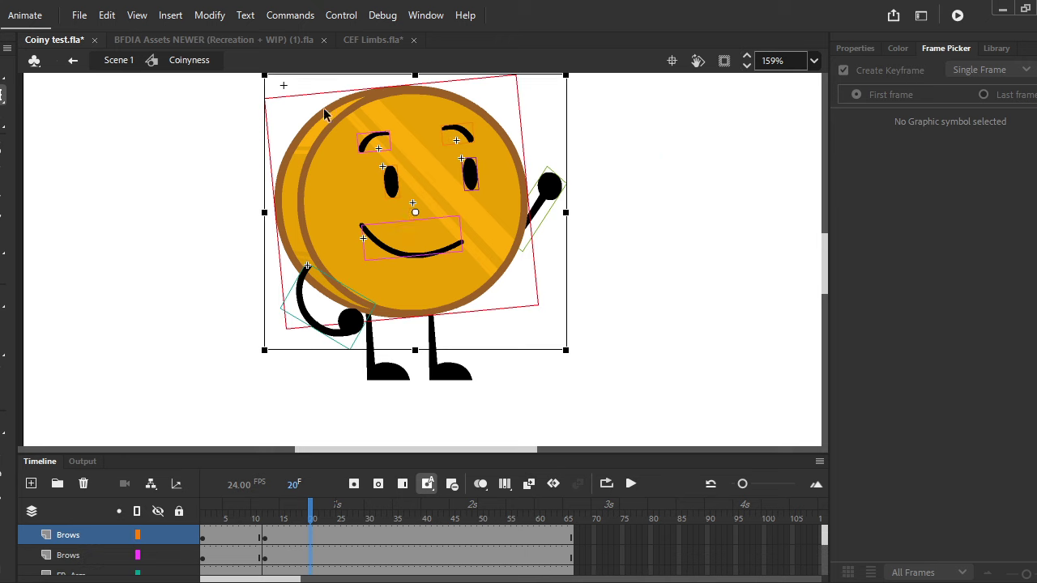
{"action": "left_click", "coordinate": [353, 483]}
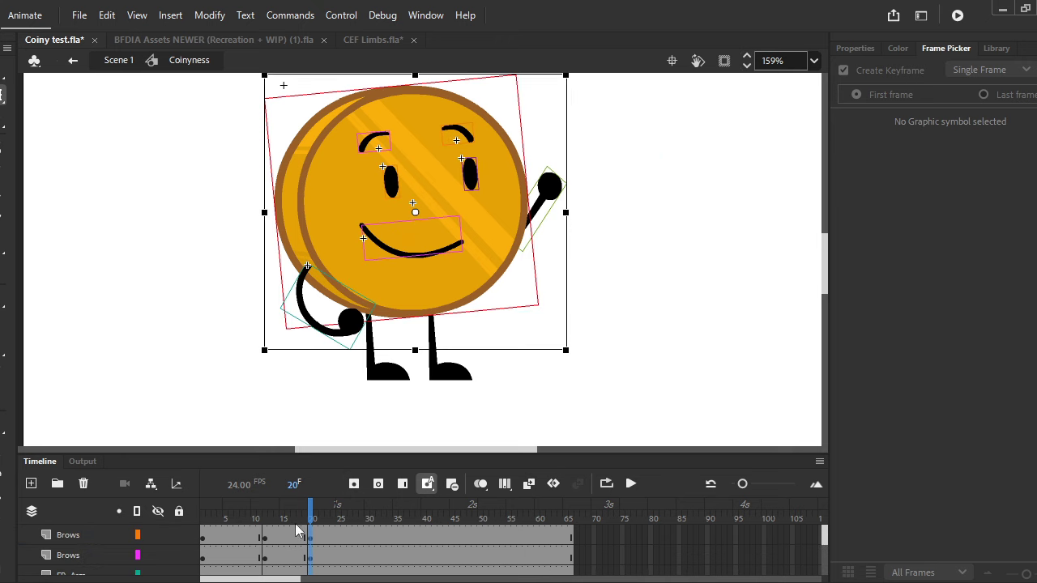
{"action": "key", "text": "Down"}
{"action": "key", "text": "Down"}
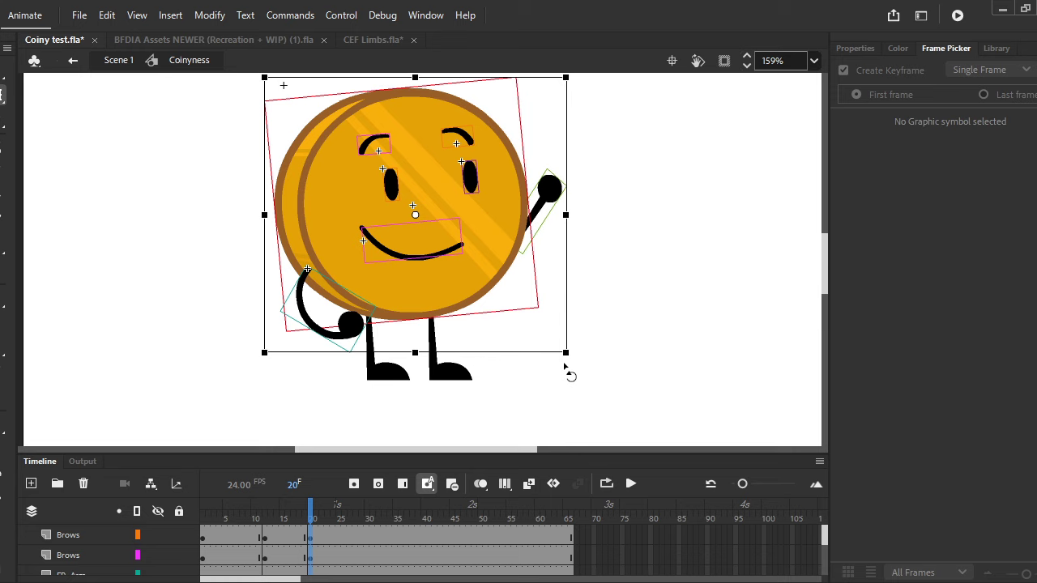
Rotate the body, face and both arms very slightly clockwise at frame 20.
{"action": "scroll", "coordinate": [569, 364], "scroll_direction": "up", "scroll_amount": 10}
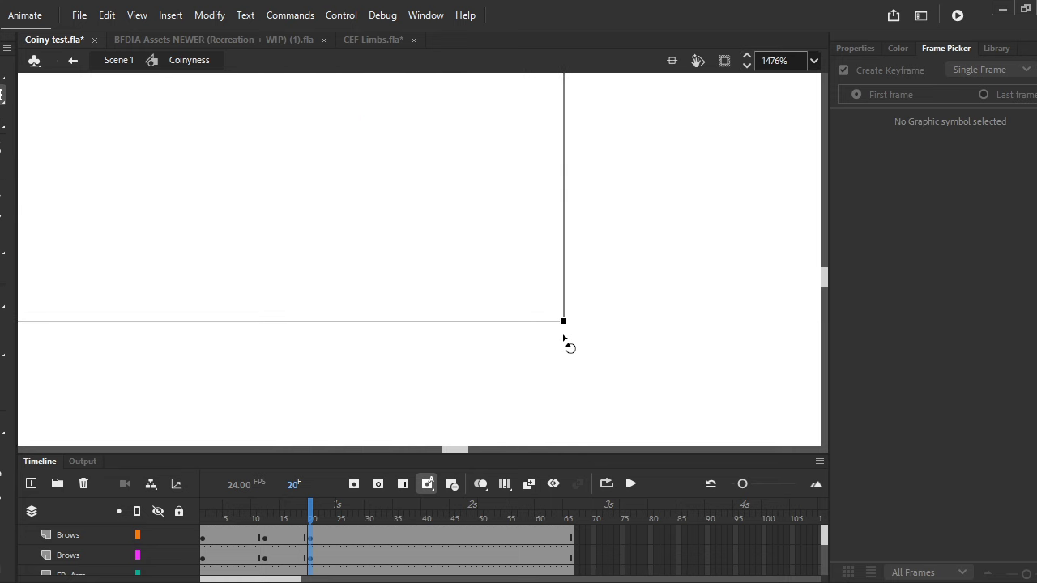
{"action": "scroll", "coordinate": [603, 335], "scroll_direction": "down", "scroll_amount": 8}
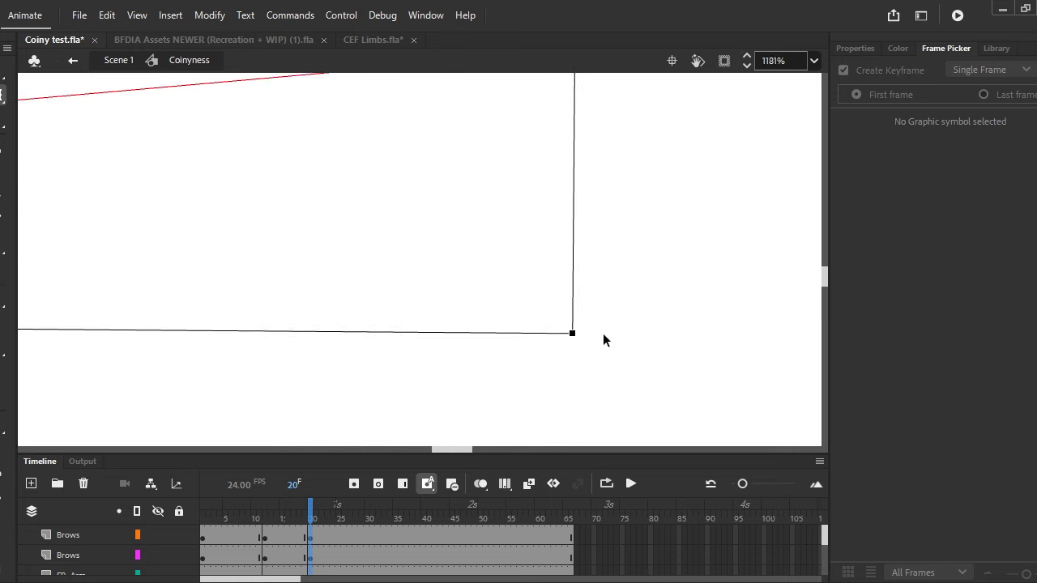
{"action": "left_click_drag", "start_coordinate": [310, 506], "coordinate": [310, 507]}
Select both legs at frame 20 and skew their tops slightly left to follow the lowered body.
{"action": "left_click", "coordinate": [400, 372]}
{"action": "left_click", "coordinate": [342, 370], "text": "shift"}
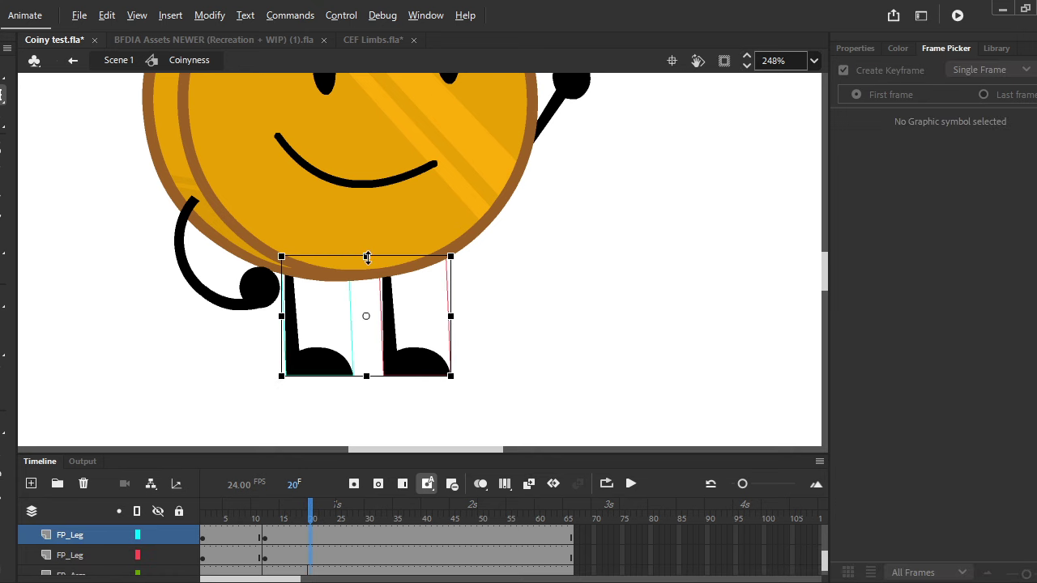
{"action": "left_click_drag", "start_coordinate": [376, 257], "coordinate": [373, 257]}
Select both legs at frame 12 and stretch them slightly taller so they reach the body.
{"action": "left_click_drag", "start_coordinate": [280, 519], "coordinate": [266, 518]}
{"action": "left_click", "coordinate": [389, 372]}
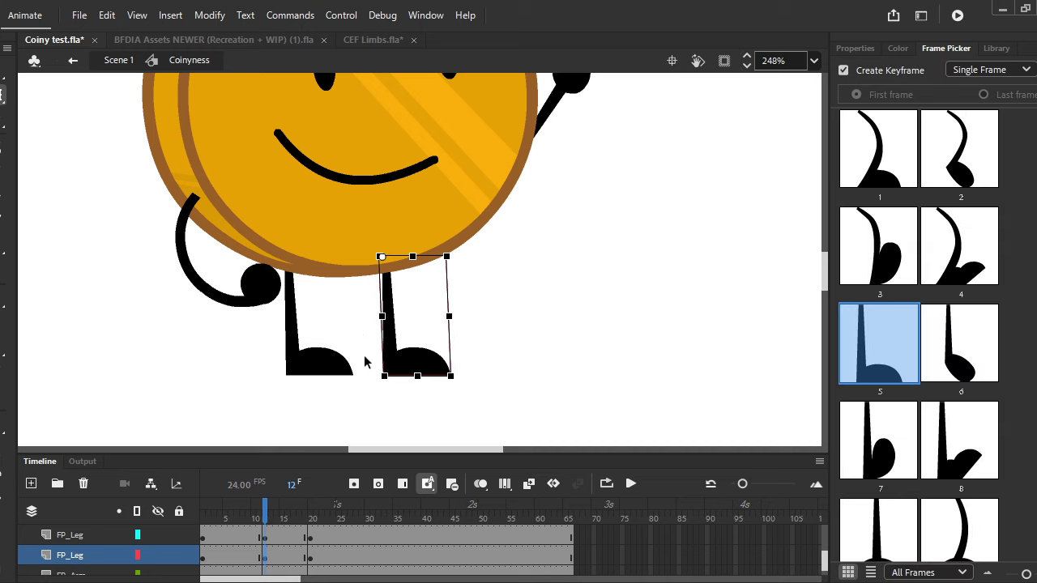
{"action": "left_click", "coordinate": [328, 373], "text": "shift"}
{"action": "left_click_drag", "start_coordinate": [368, 258], "coordinate": [367, 253]}
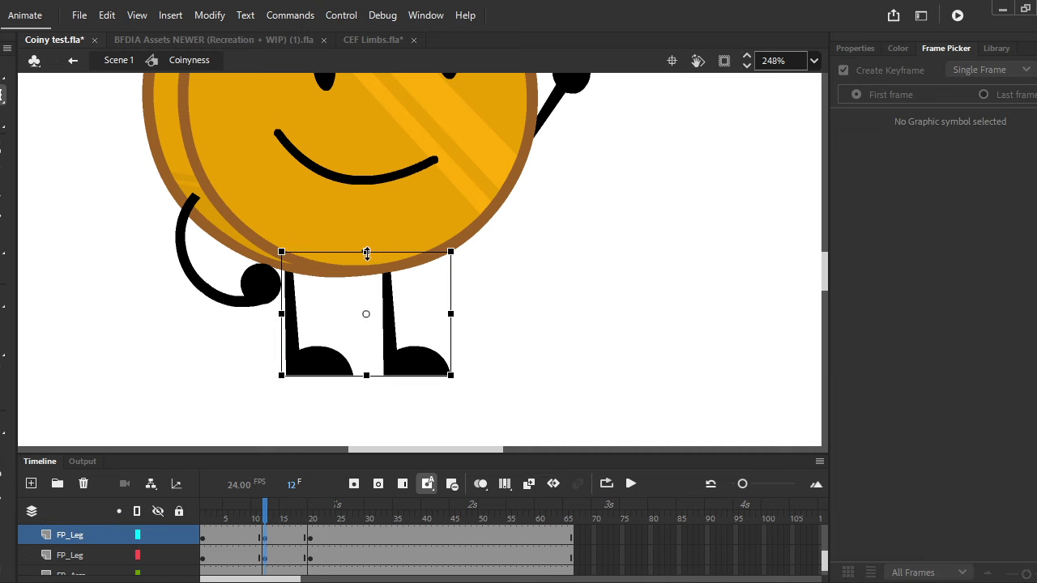
{"action": "left_click", "coordinate": [547, 354]}
{"action": "scroll", "coordinate": [476, 374], "scroll_direction": "down", "scroll_amount": 3}
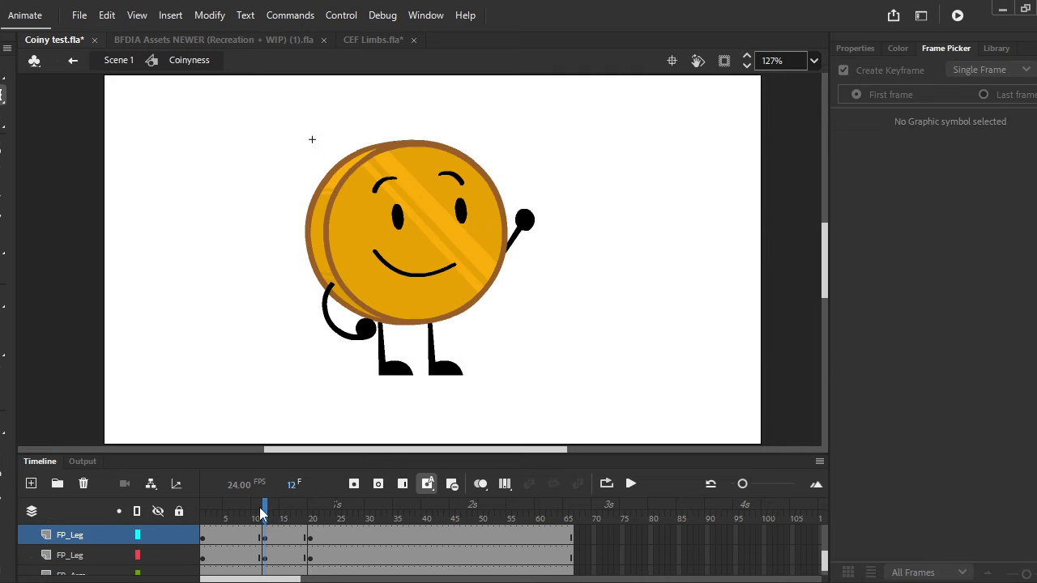
{"action": "left_click_drag", "start_coordinate": [260, 514], "coordinate": [213, 517]}
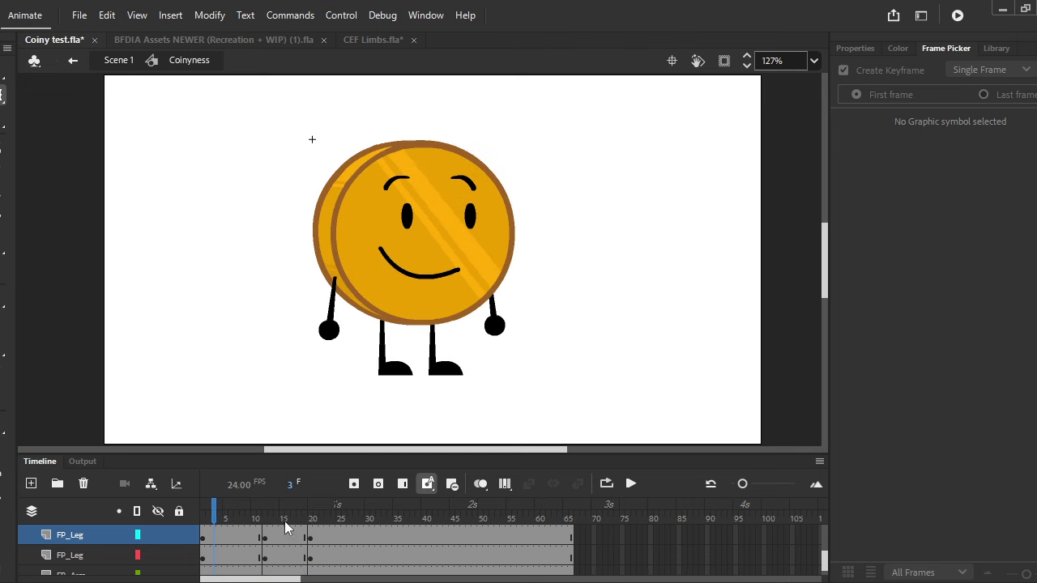
{"action": "scroll", "coordinate": [247, 521], "scroll_direction": "up", "scroll_amount": 5}
{"action": "left_click", "coordinate": [228, 518]}
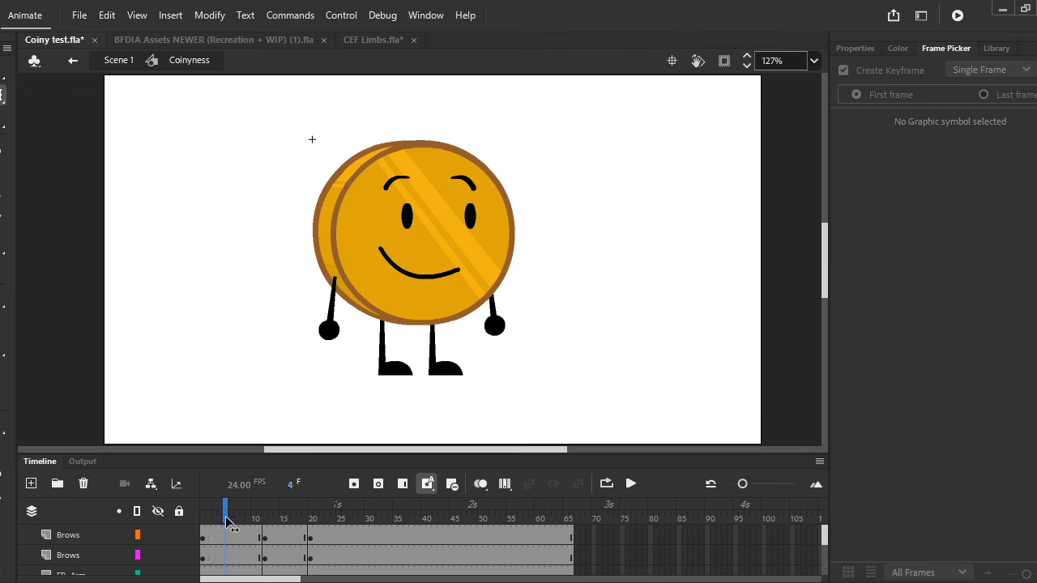
{"action": "key", "text": "ctrl+a"}
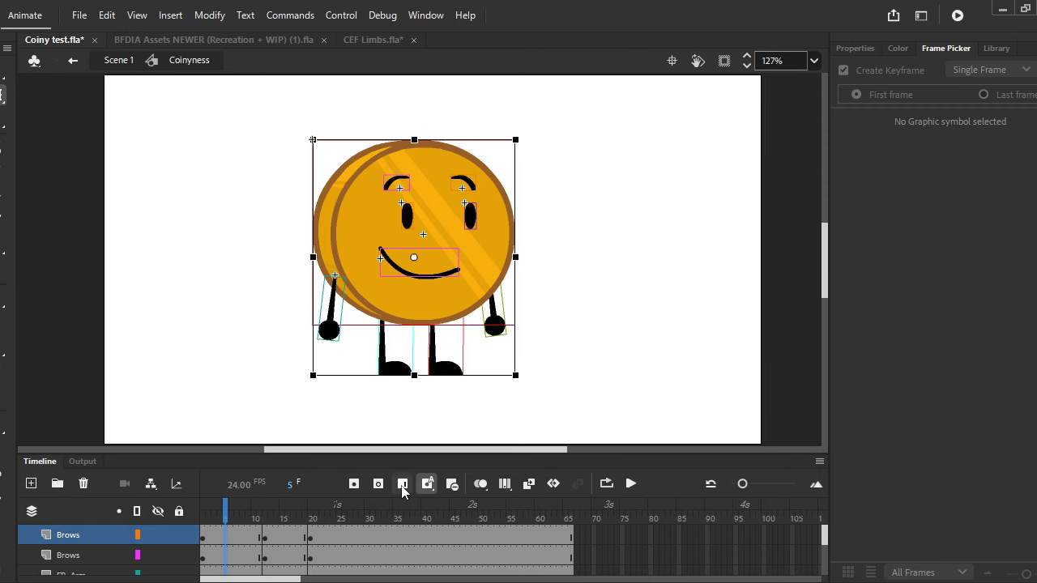
{"action": "right_click", "coordinate": [245, 538]}
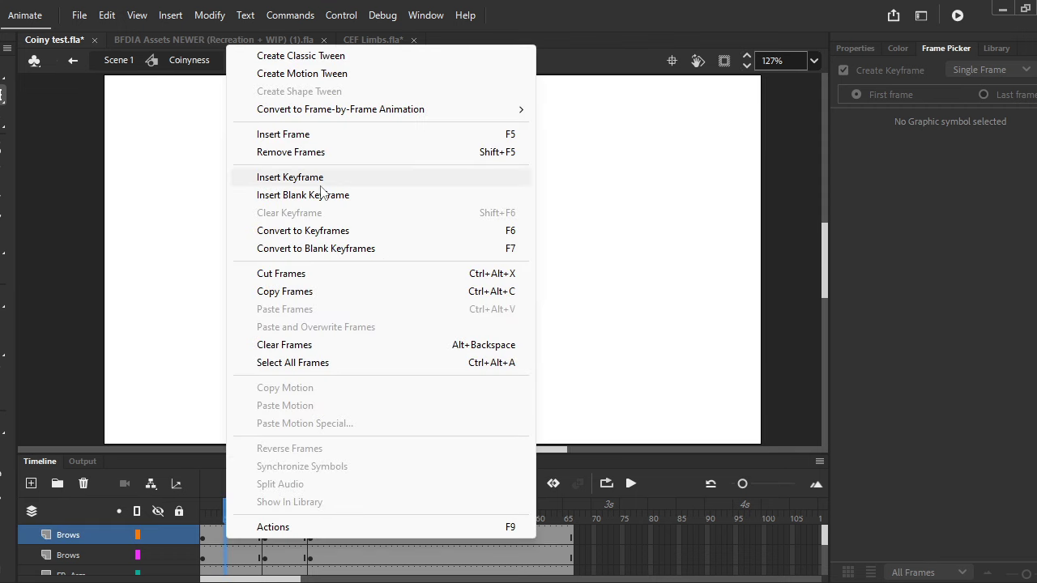
{"action": "left_click", "coordinate": [291, 176]}
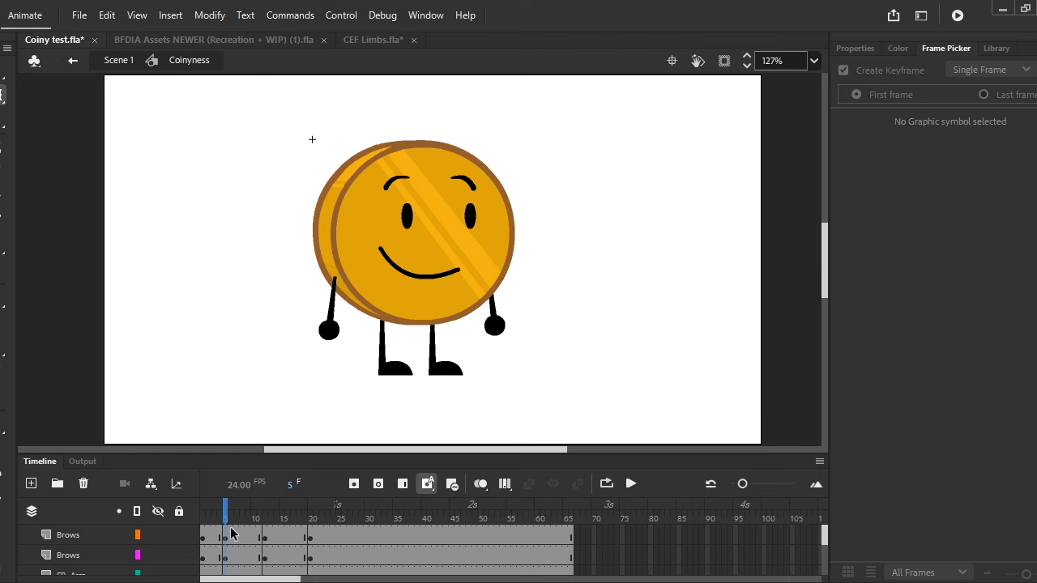
{"action": "key", "text": "ctrl+z"}
{"action": "key", "text": "ctrl+z"}
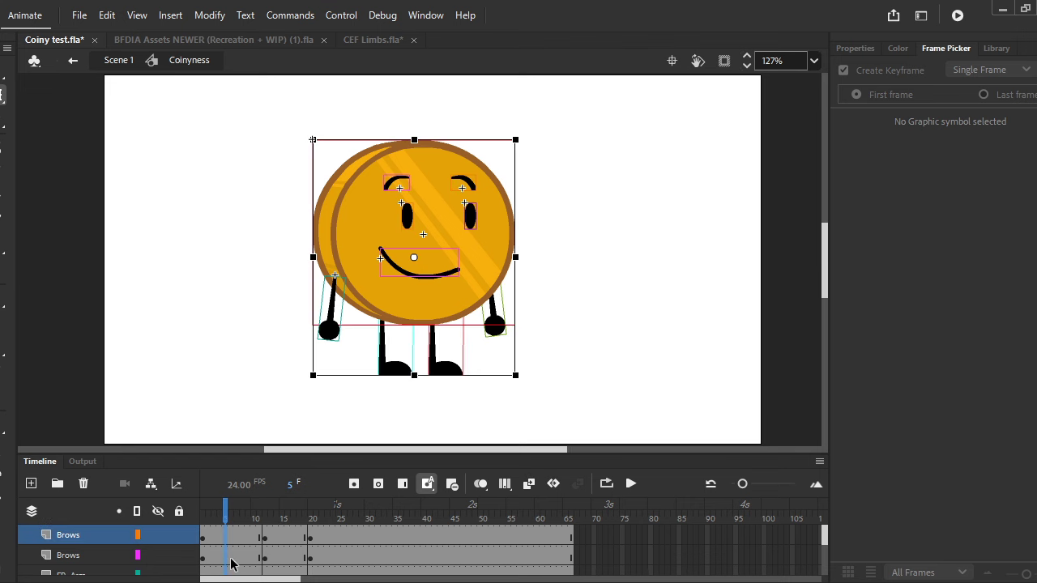
Insert keyframes at frame 7 for all parts of the character.
{"action": "left_click_drag", "start_coordinate": [229, 511], "coordinate": [234, 509]}
{"action": "left_click", "coordinate": [238, 538]}
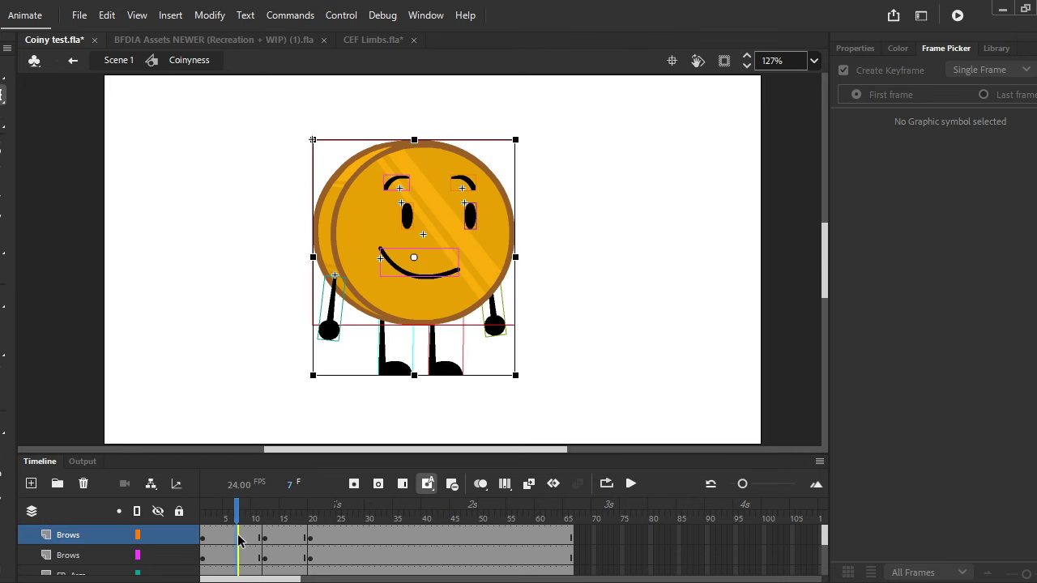
{"action": "right_click", "coordinate": [238, 538]}
{"action": "left_click", "coordinate": [332, 172]}
{"action": "left_click", "coordinate": [301, 380]}
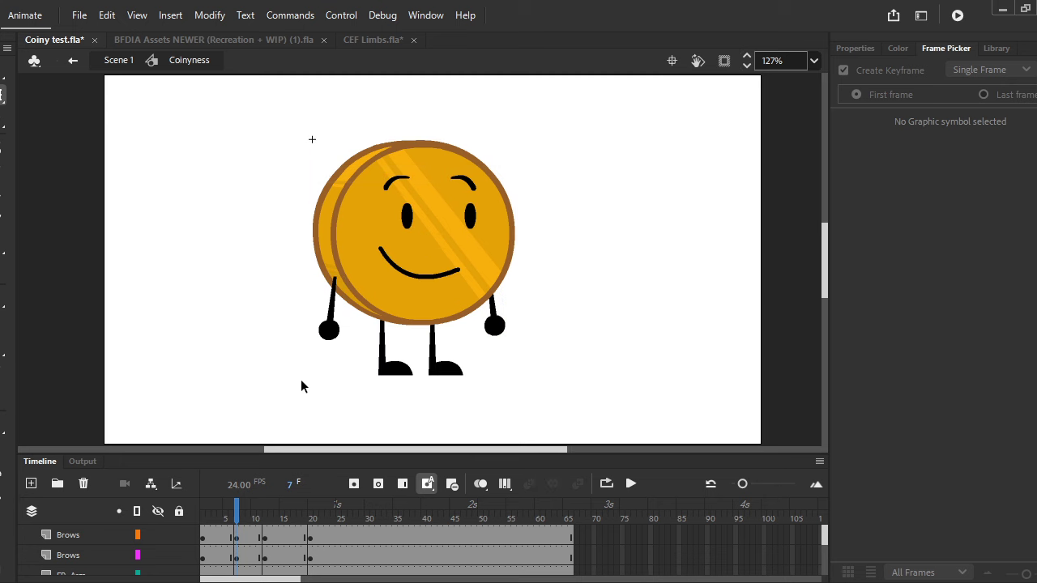
Create classic tweens on all parts from the frame 7 keyframes and set their easing to Quart Ease-In.
{"action": "key", "text": "ctrl+a"}
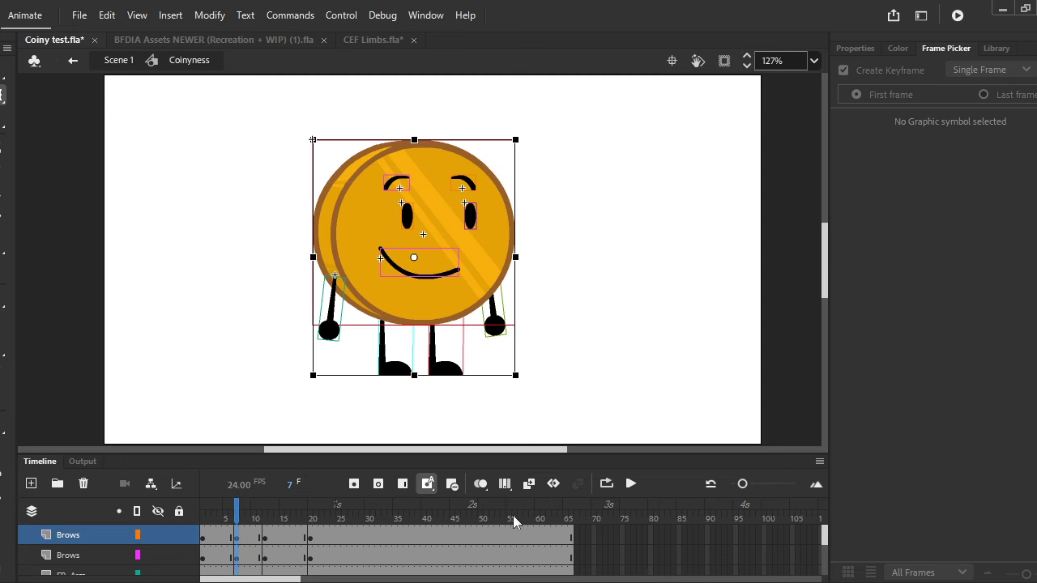
{"action": "left_click", "coordinate": [529, 485]}
{"action": "left_click", "coordinate": [860, 49]}
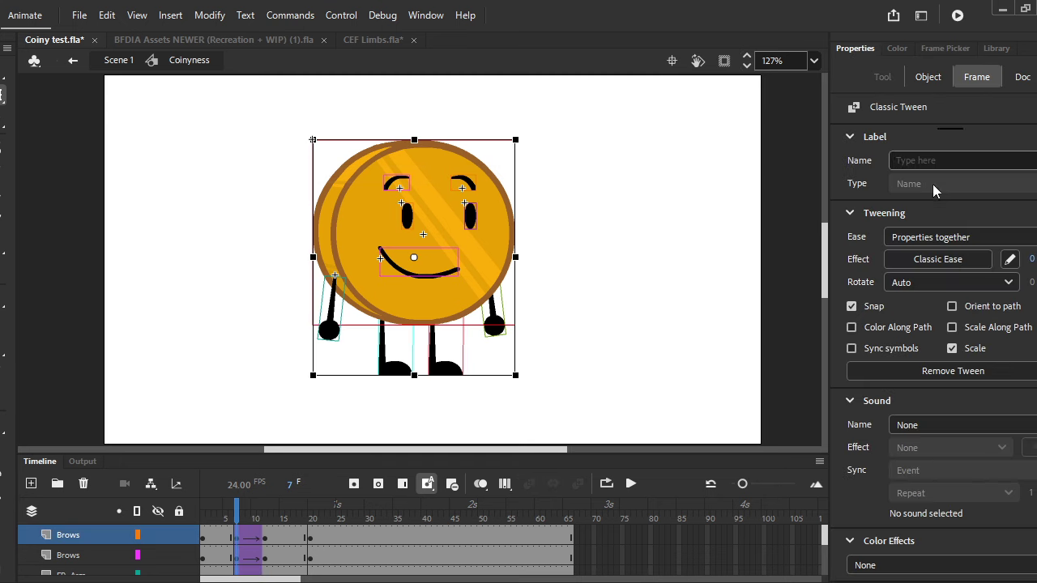
{"action": "left_click", "coordinate": [937, 259]}
{"action": "left_click", "coordinate": [602, 310]}
{"action": "left_click", "coordinate": [648, 312]}
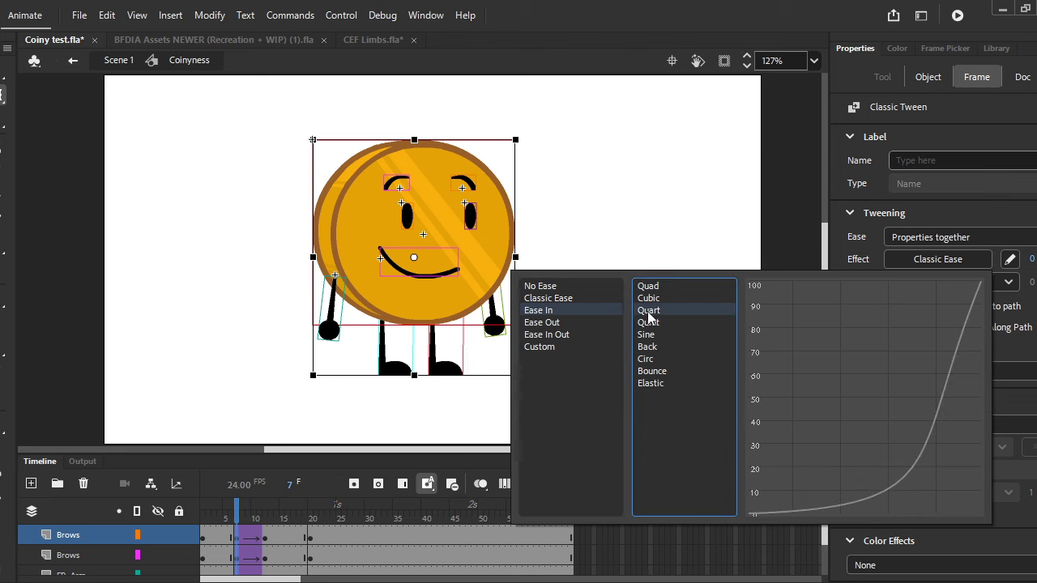
{"action": "key", "text": "Return"}
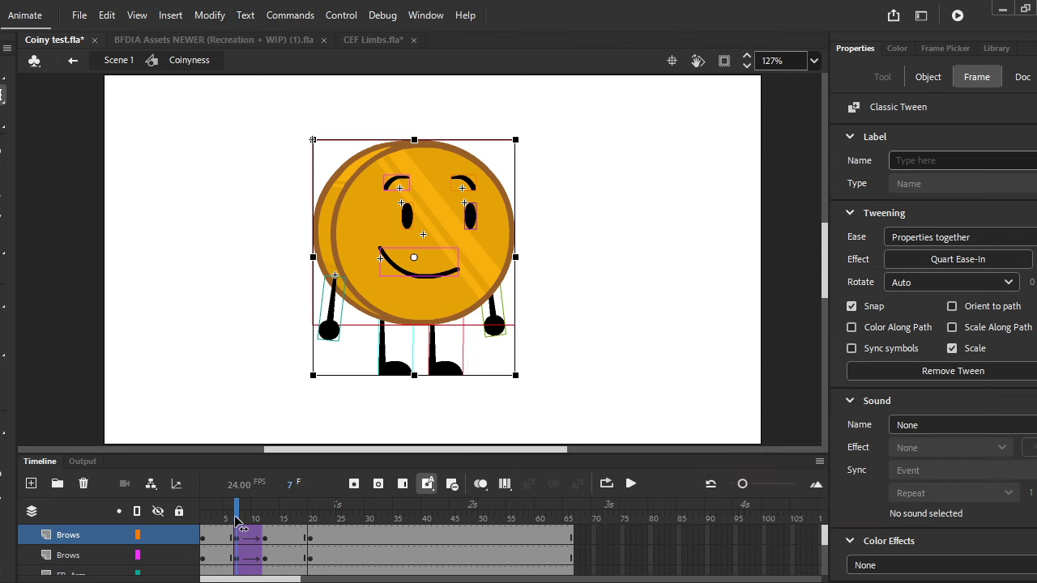
Compare the left arm at frame 11 with neighbouring frames using onion skinning and insert a keyframe for it there.
{"action": "left_click_drag", "start_coordinate": [235, 518], "coordinate": [260, 519]}
{"action": "left_click", "coordinate": [354, 336]}
{"action": "scroll", "coordinate": [353, 335], "scroll_direction": "up", "scroll_amount": 3}
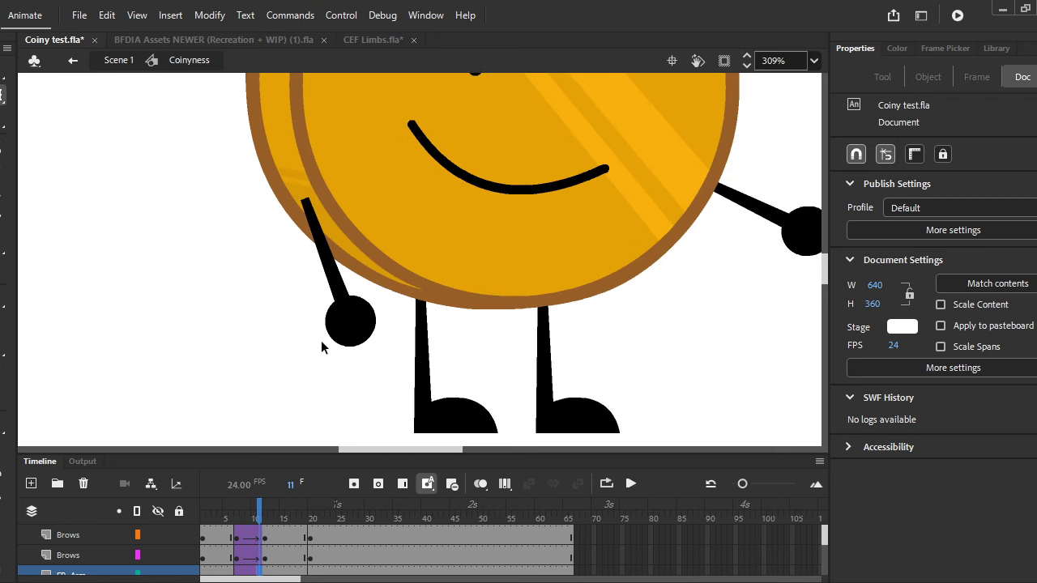
{"action": "left_click", "coordinate": [341, 320]}
{"action": "left_click", "coordinate": [480, 484]}
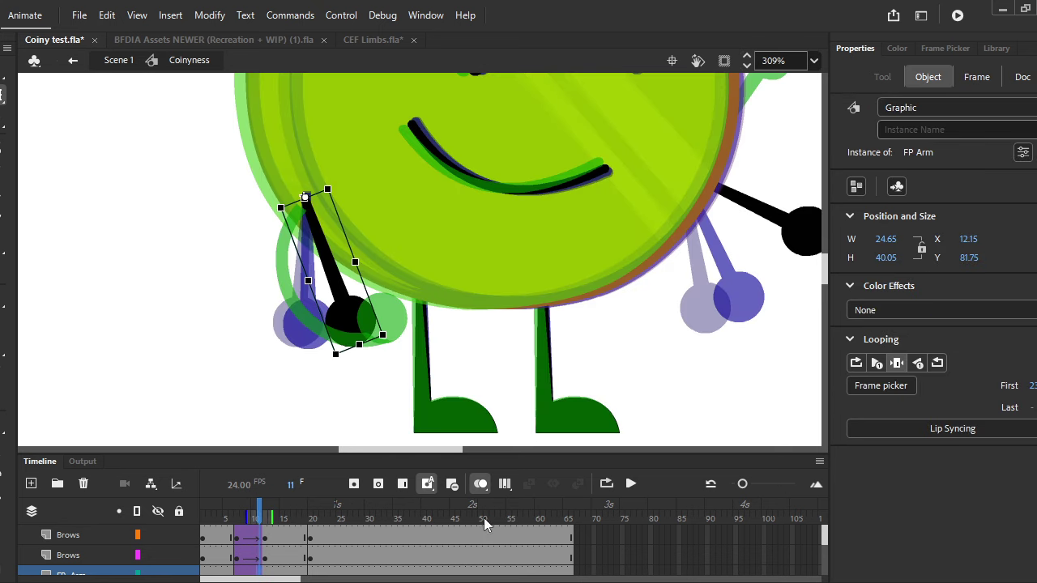
{"action": "left_click", "coordinate": [480, 484]}
{"action": "scroll", "coordinate": [267, 559], "scroll_direction": "down", "scroll_amount": 2}
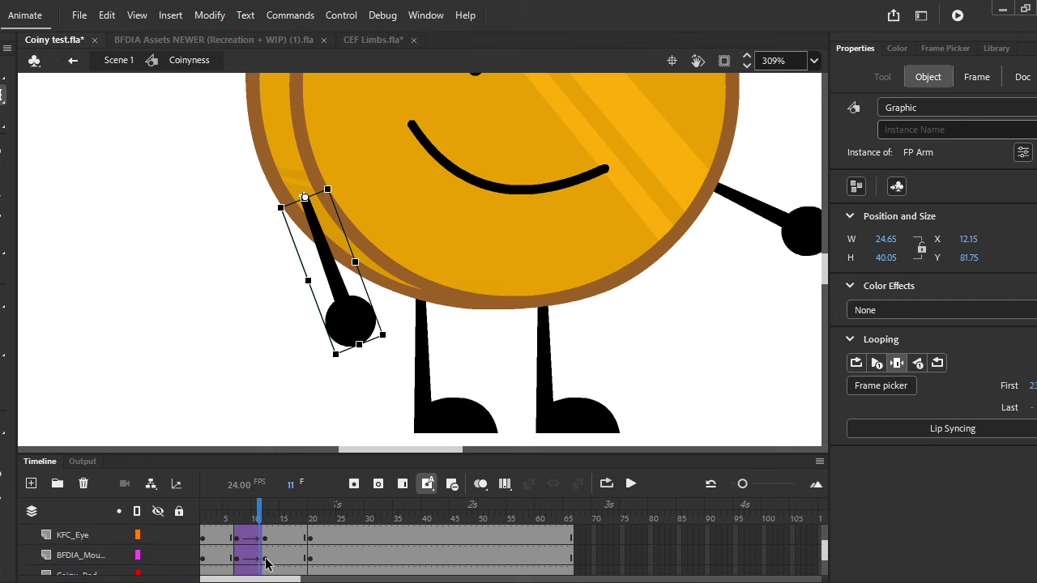
{"action": "scroll", "coordinate": [268, 563], "scroll_direction": "up", "scroll_amount": 1}
{"action": "left_click", "coordinate": [260, 538]}
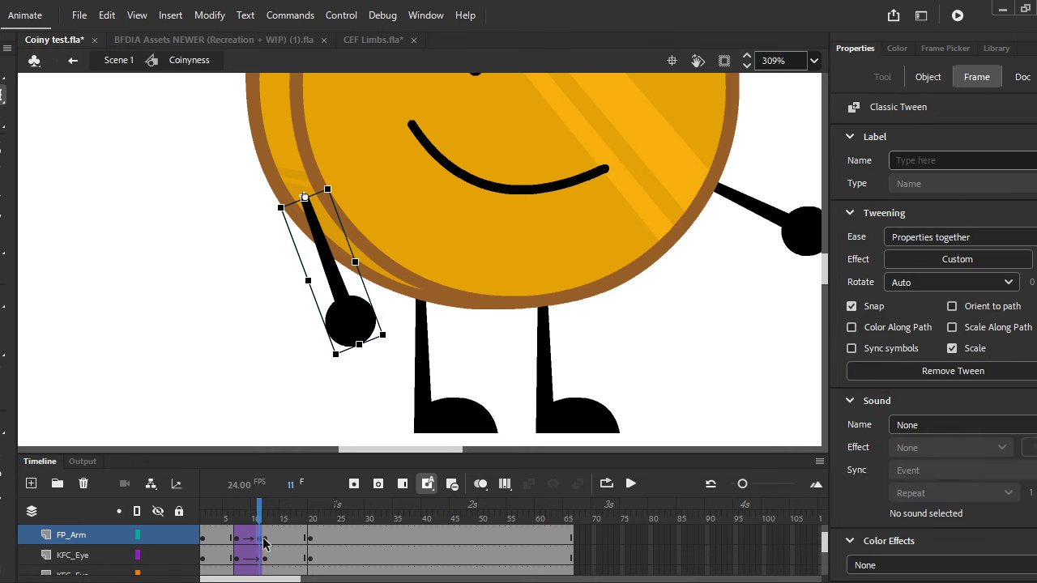
Widen and rotate the left arm into a motion smear at frame 11, then play back the animation.
{"action": "left_click_drag", "start_coordinate": [392, 356], "coordinate": [326, 357]}
{"action": "mouse_move", "coordinate": [256, 522]}
{"action": "left_mouse_down"}
{"action": "mouse_move", "coordinate": [232, 514]}
{"action": "mouse_move", "coordinate": [264, 522]}
{"action": "left_mouse_up"}
{"action": "key", "text": "comma"}
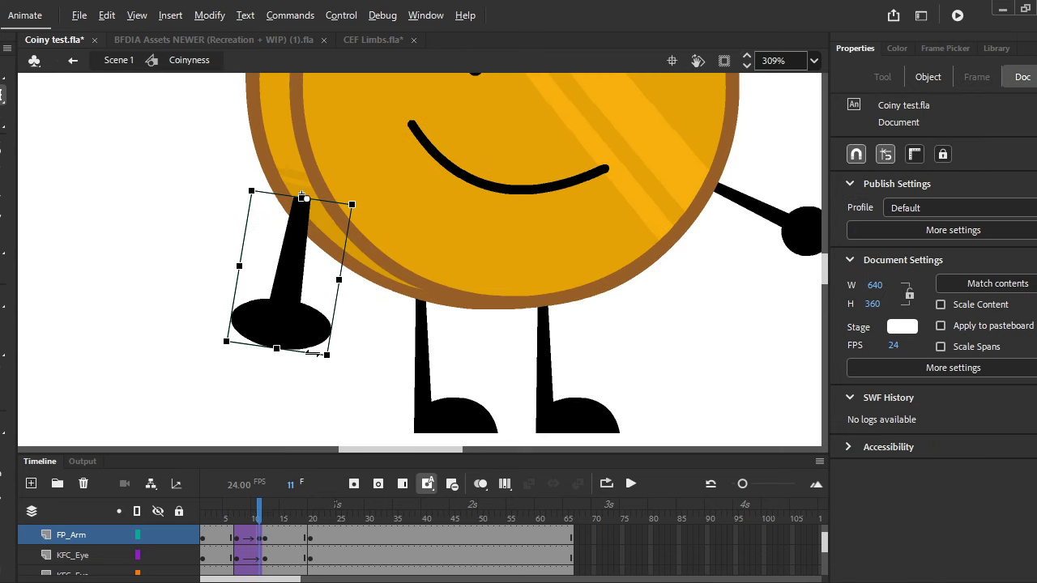
{"action": "left_click_drag", "start_coordinate": [297, 350], "coordinate": [366, 312]}
{"action": "left_click_drag", "start_coordinate": [256, 517], "coordinate": [596, 512]}
{"action": "key", "text": "Return"}
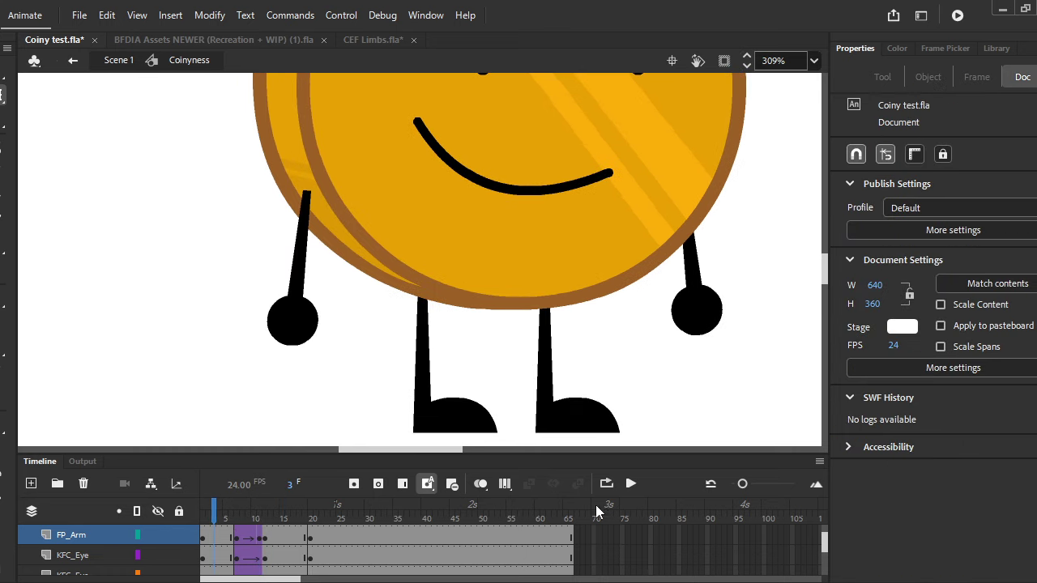
{"action": "left_click", "coordinate": [630, 484]}
Rotate the curled left arm and the raised right arm slightly counterclockwise at frame 12.
{"action": "mouse_move", "coordinate": [273, 518]}
{"action": "left_mouse_down"}
{"action": "mouse_move", "coordinate": [307, 518]}
{"action": "mouse_move", "coordinate": [264, 519]}
{"action": "left_mouse_up"}
{"action": "left_click", "coordinate": [392, 326]}
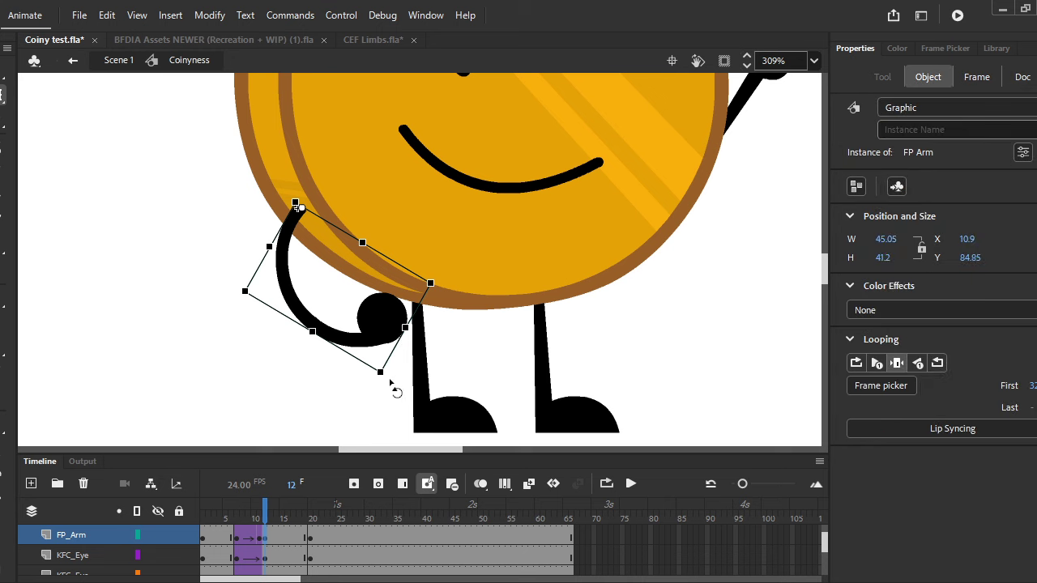
{"action": "left_click_drag", "start_coordinate": [389, 384], "coordinate": [399, 365]}
{"action": "scroll", "coordinate": [326, 397], "scroll_direction": "down", "scroll_amount": 3}
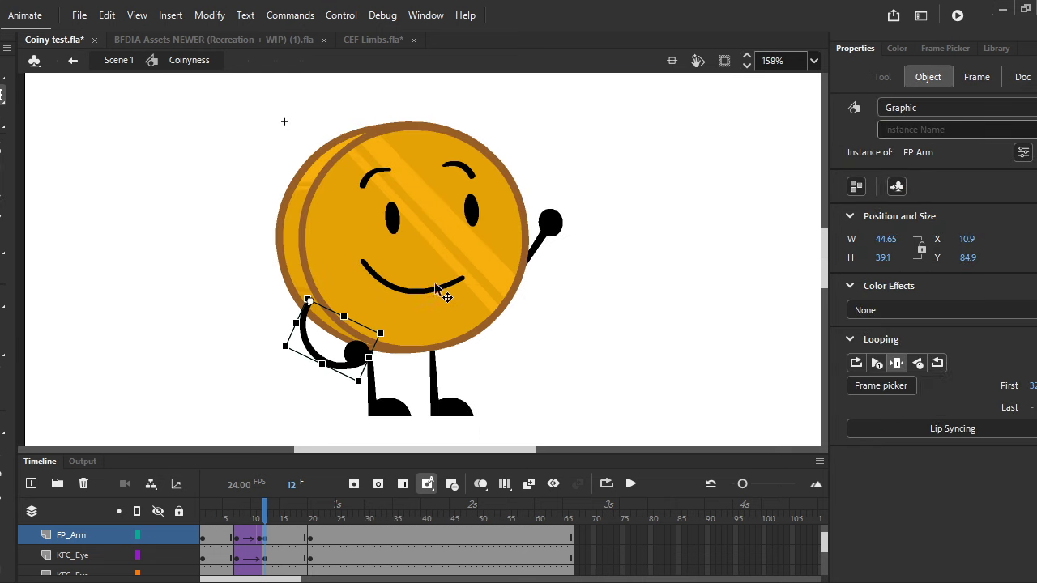
{"action": "left_click", "coordinate": [547, 219]}
{"action": "left_click_drag", "start_coordinate": [573, 230], "coordinate": [569, 222]}
{"action": "left_click", "coordinate": [306, 511]}
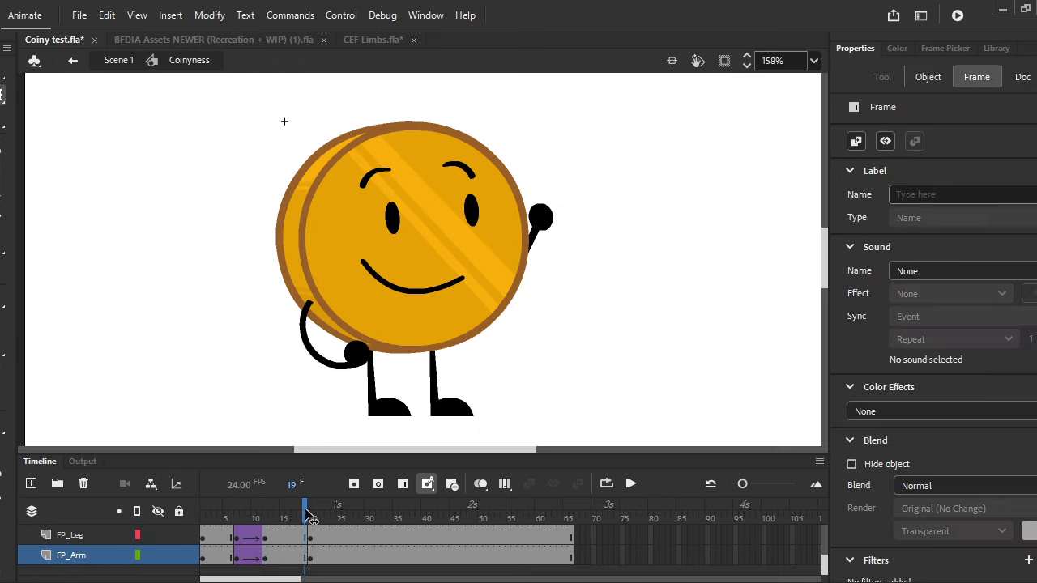
{"action": "left_click_drag", "start_coordinate": [306, 512], "coordinate": [267, 533]}
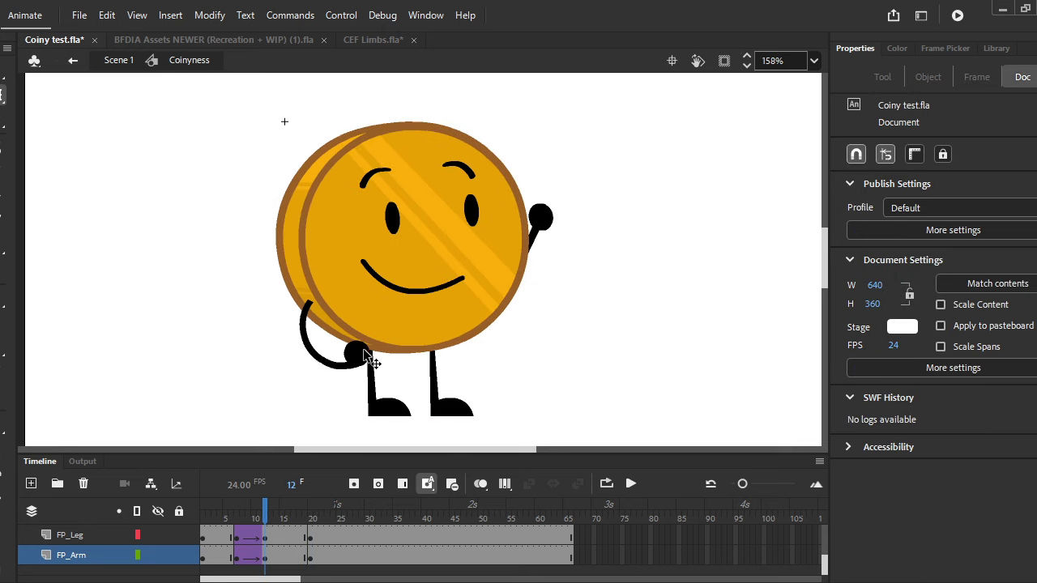
{"action": "left_click", "coordinate": [365, 354]}
{"action": "left_click_drag", "start_coordinate": [390, 337], "coordinate": [389, 329]}
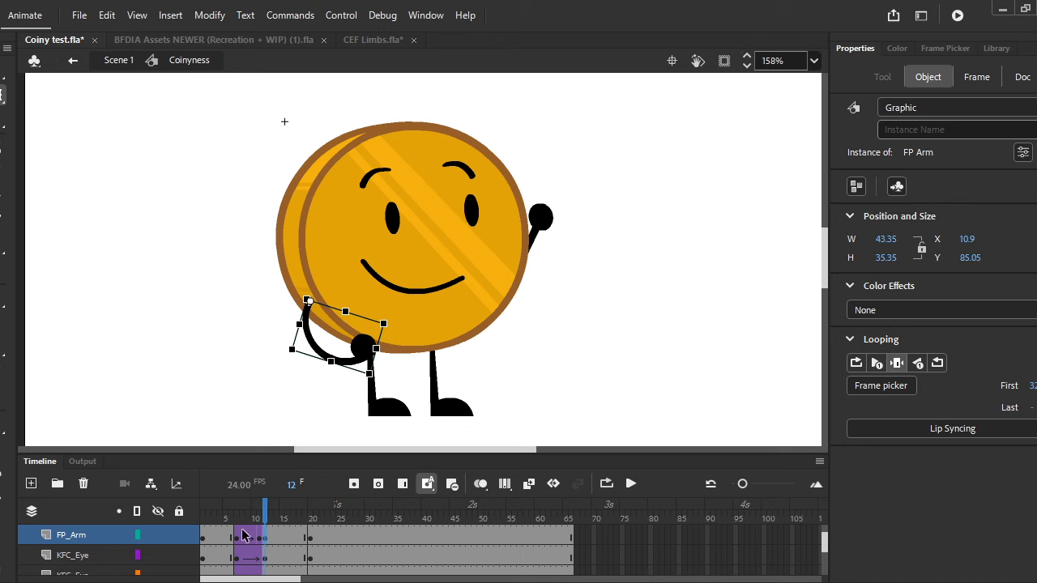
Rotate the smeared left arm counterclockwise at frame 11, make it slightly narrower and compare it with the adjacent frames.
{"action": "left_click_drag", "start_coordinate": [264, 508], "coordinate": [259, 513]}
{"action": "left_click", "coordinate": [330, 369]}
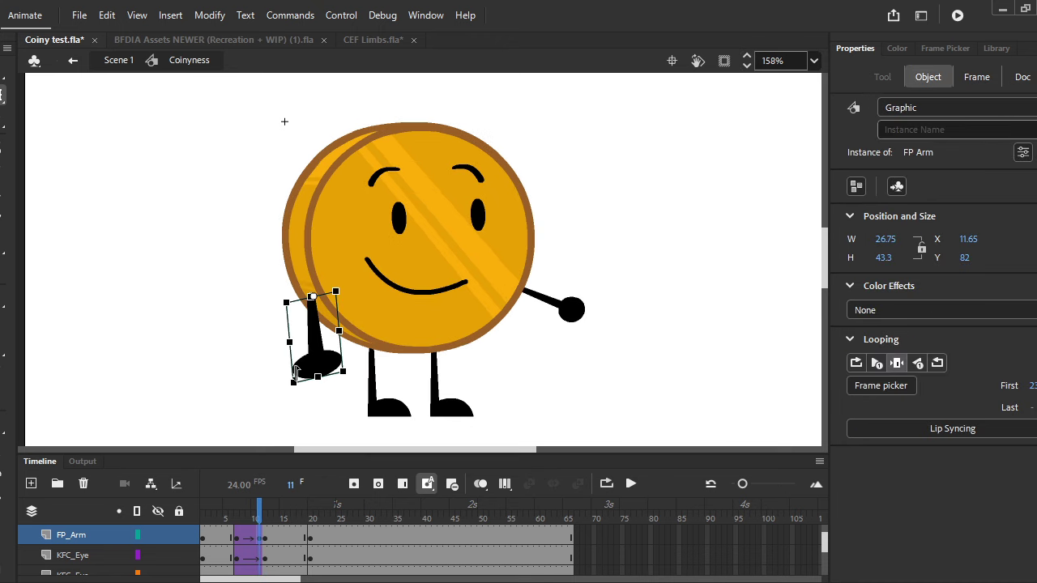
{"action": "left_click_drag", "start_coordinate": [307, 382], "coordinate": [390, 381]}
{"action": "key", "text": "ctrl+z"}
{"action": "scroll", "coordinate": [331, 373], "scroll_direction": "up", "scroll_amount": 3}
{"action": "left_click", "coordinate": [268, 534]}
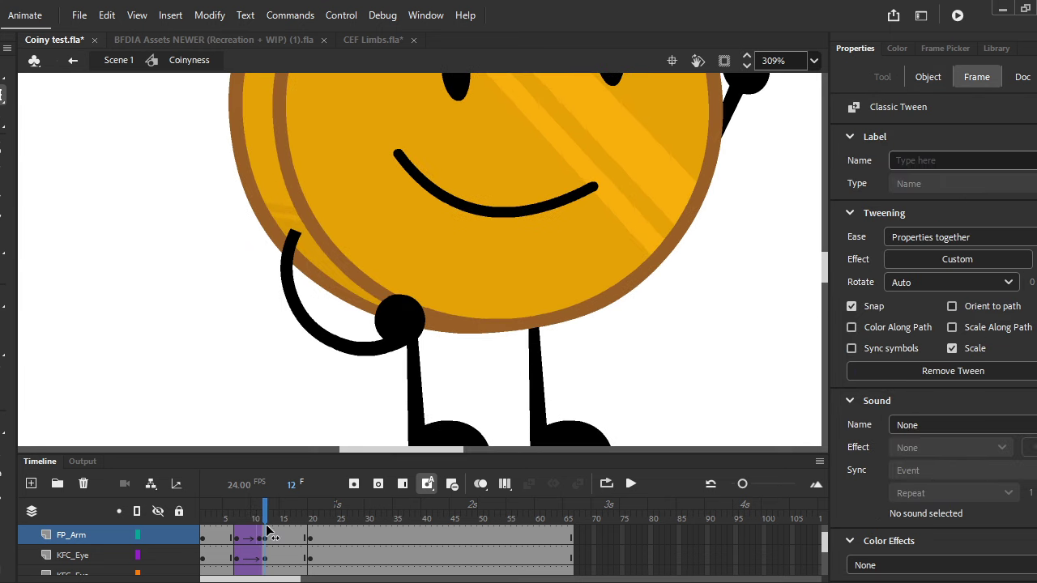
{"action": "left_click_drag", "start_coordinate": [266, 530], "coordinate": [260, 531]}
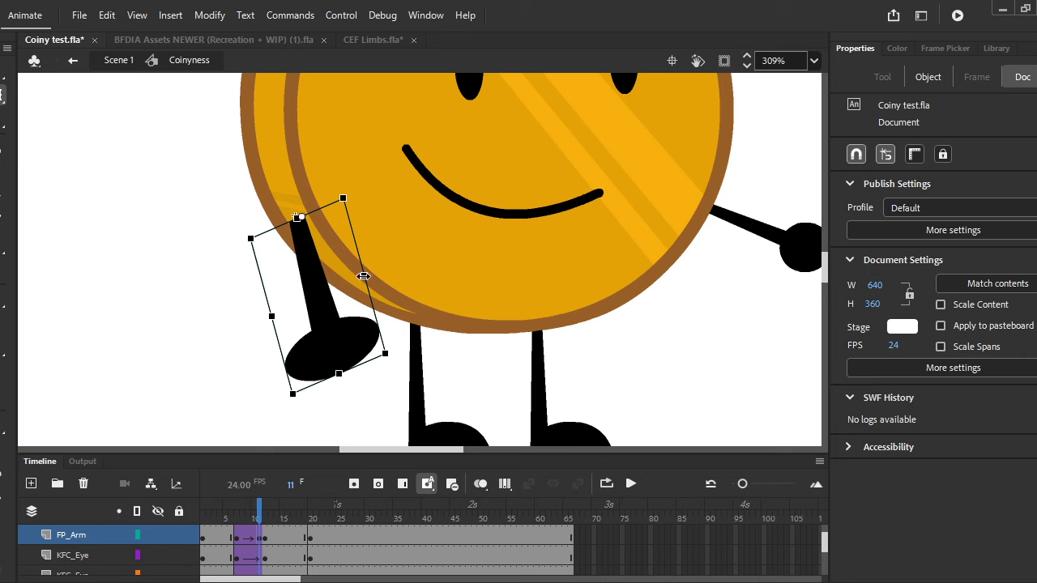
{"action": "left_click_drag", "start_coordinate": [364, 276], "coordinate": [356, 282]}
{"action": "left_click", "coordinate": [254, 523]}
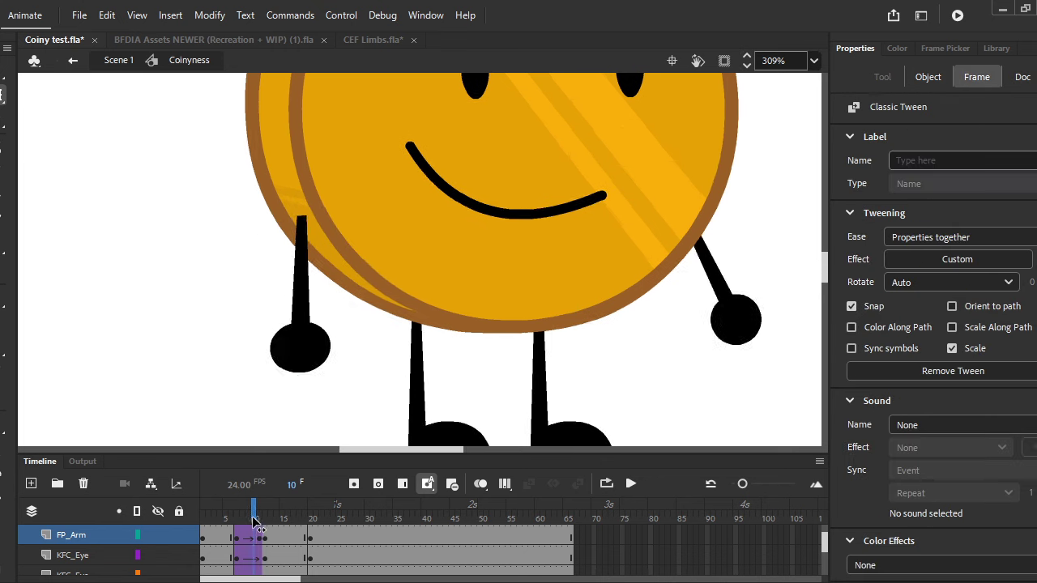
{"action": "left_click_drag", "start_coordinate": [252, 517], "coordinate": [262, 516]}
Insert a keyframe for the right arm at frame 11, widen it into a motion smear and rotate it slightly counterclockwise.
{"action": "scroll", "coordinate": [428, 222], "scroll_direction": "down", "scroll_amount": 1}
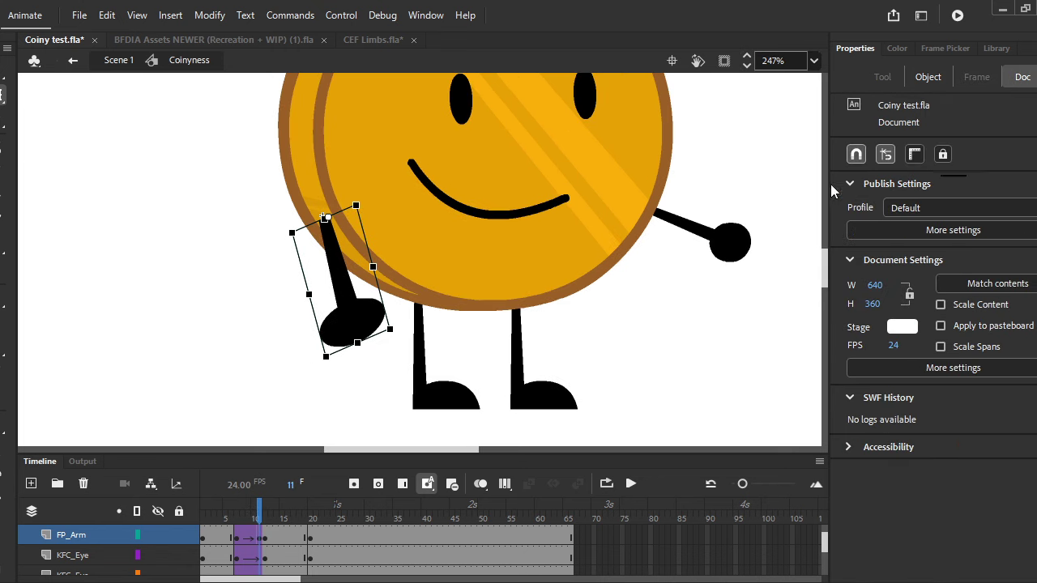
{"action": "left_click_drag", "start_coordinate": [773, 196], "coordinate": [719, 301]}
{"action": "left_click", "coordinate": [732, 240]}
{"action": "scroll", "coordinate": [431, 320], "scroll_direction": "down", "scroll_amount": 4}
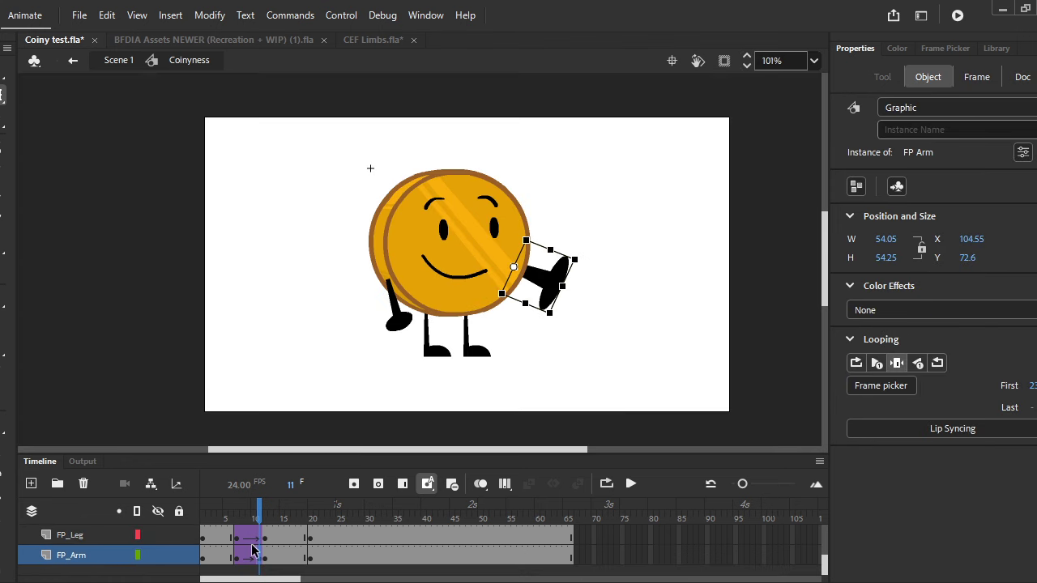
{"action": "left_click_drag", "start_coordinate": [259, 524], "coordinate": [262, 525]}
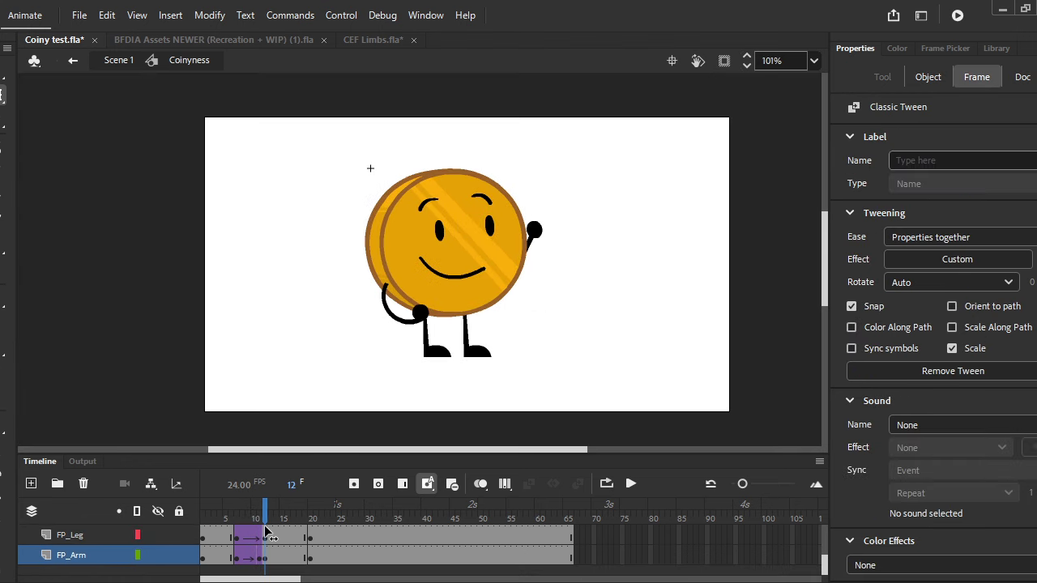
{"action": "left_click", "coordinate": [618, 337]}
{"action": "left_click", "coordinate": [562, 287]}
{"action": "scroll", "coordinate": [562, 284], "scroll_direction": "up", "scroll_amount": 3}
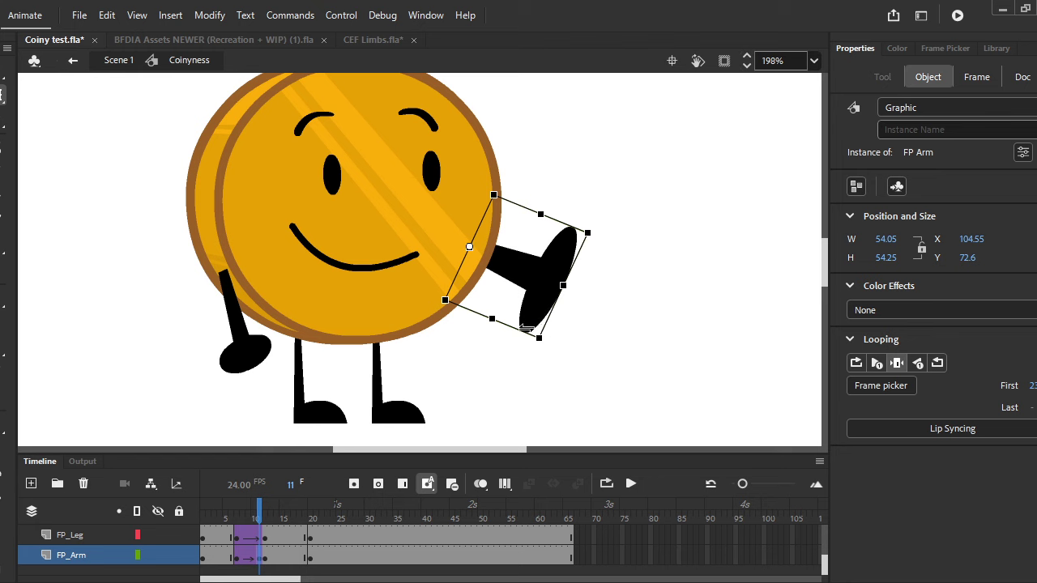
{"action": "left_click_drag", "start_coordinate": [525, 327], "coordinate": [548, 331]}
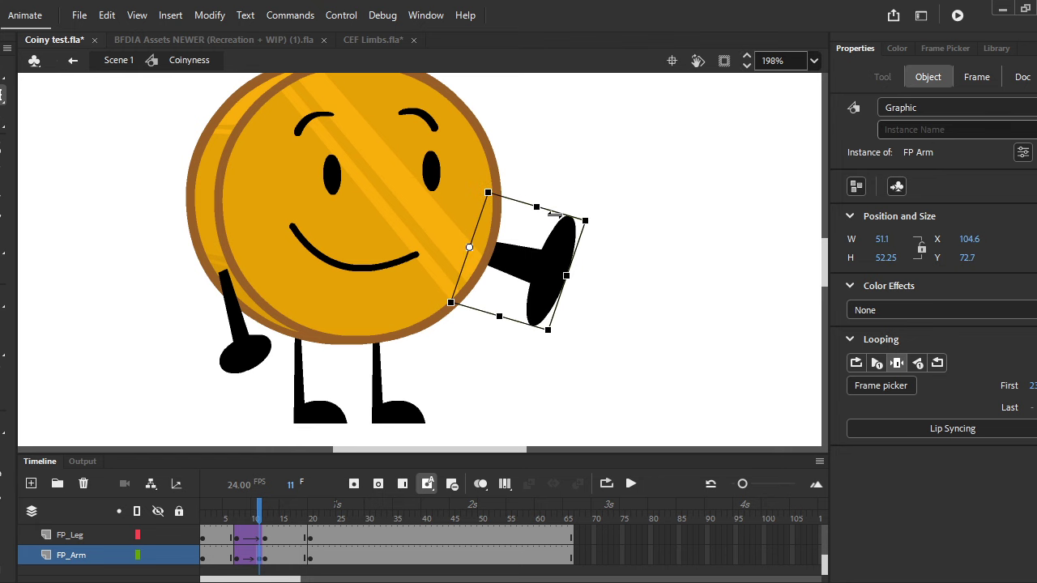
Skew the smeared right arm at frame 11 and shift it up toward the raised hand, comparing it with the adjacent frames.
{"action": "left_click_drag", "start_coordinate": [555, 215], "coordinate": [532, 208]}
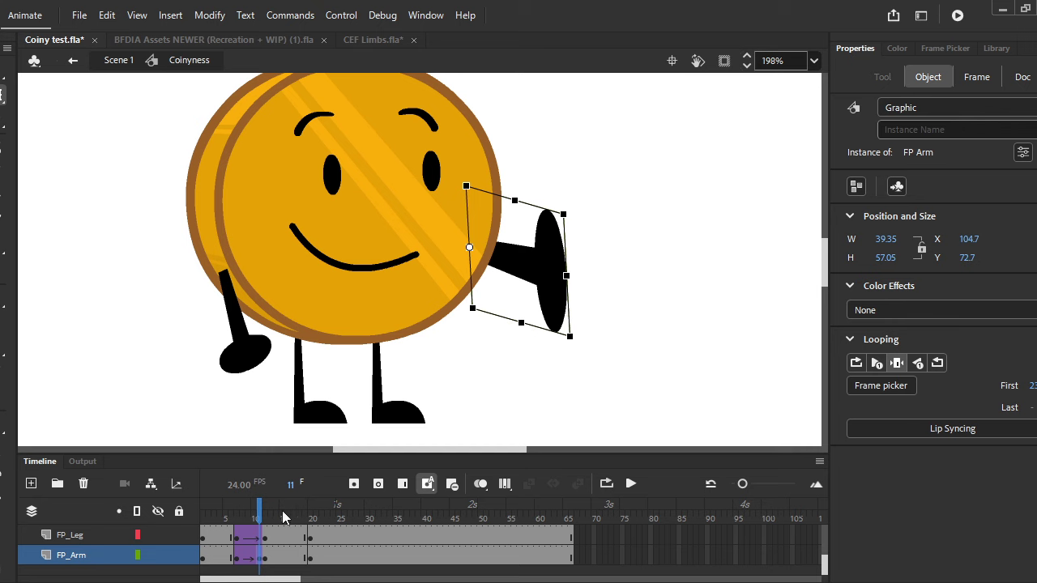
{"action": "mouse_move", "coordinate": [261, 516]}
{"action": "left_mouse_down"}
{"action": "mouse_move", "coordinate": [249, 517]}
{"action": "mouse_move", "coordinate": [261, 526]}
{"action": "left_mouse_up"}
{"action": "left_click", "coordinate": [484, 483]}
{"action": "scroll", "coordinate": [547, 209], "scroll_direction": "up", "scroll_amount": 2}
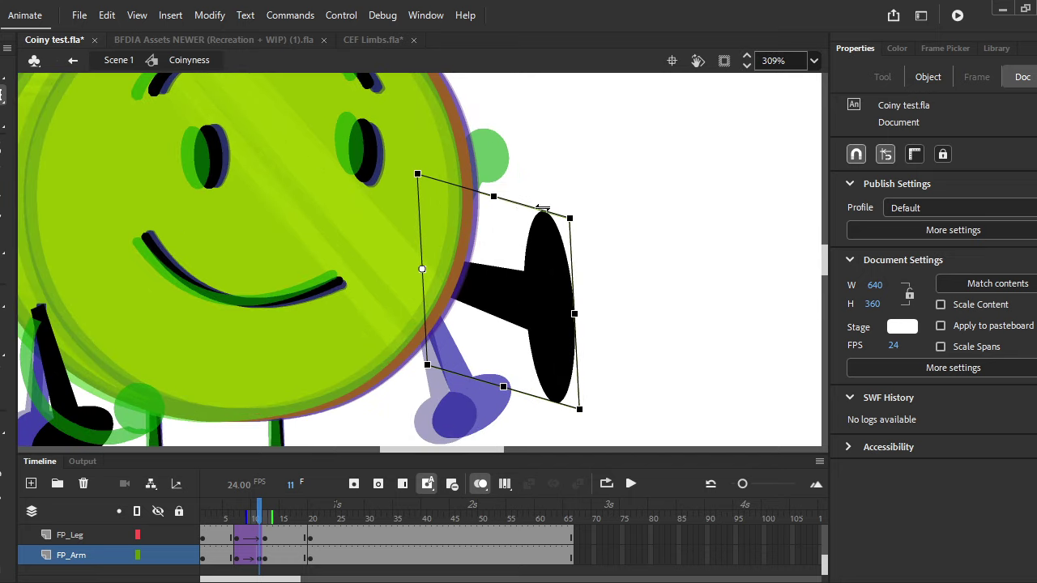
{"action": "left_click_drag", "start_coordinate": [486, 197], "coordinate": [556, 280]}
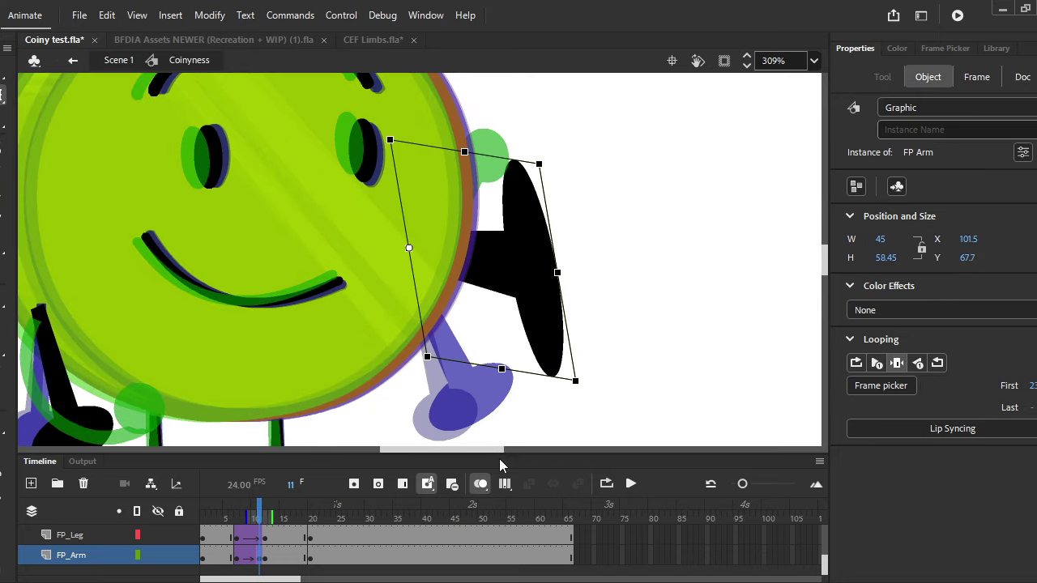
{"action": "left_click", "coordinate": [480, 483]}
{"action": "left_click", "coordinate": [656, 323]}
{"action": "scroll", "coordinate": [435, 347], "scroll_direction": "down", "scroll_amount": 3}
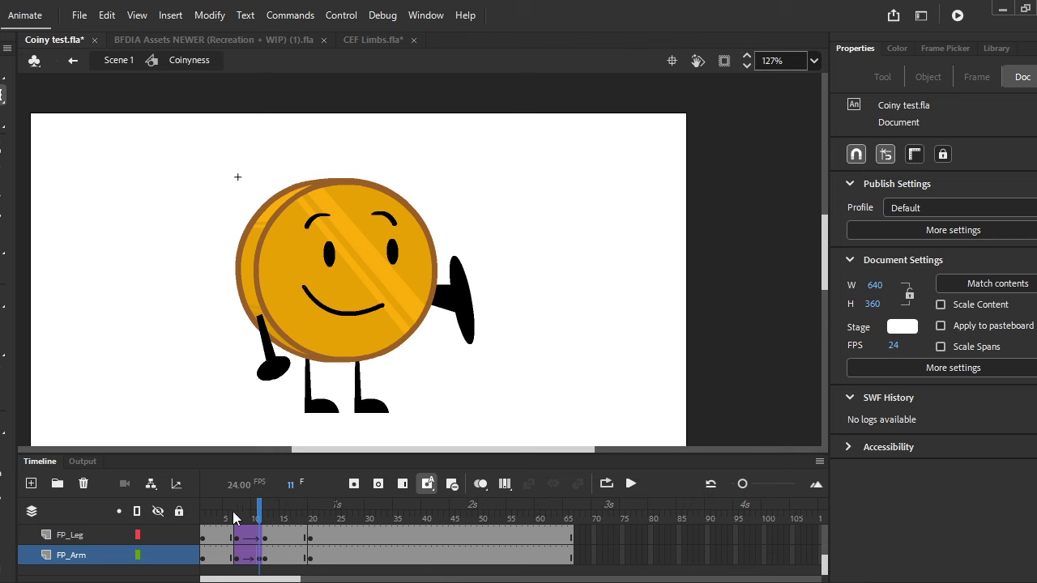
Play back the animation from the first frame and check the frames around the right arm's smear.
{"action": "left_click", "coordinate": [203, 517]}
{"action": "left_click", "coordinate": [631, 486]}
{"action": "left_click", "coordinate": [635, 487]}
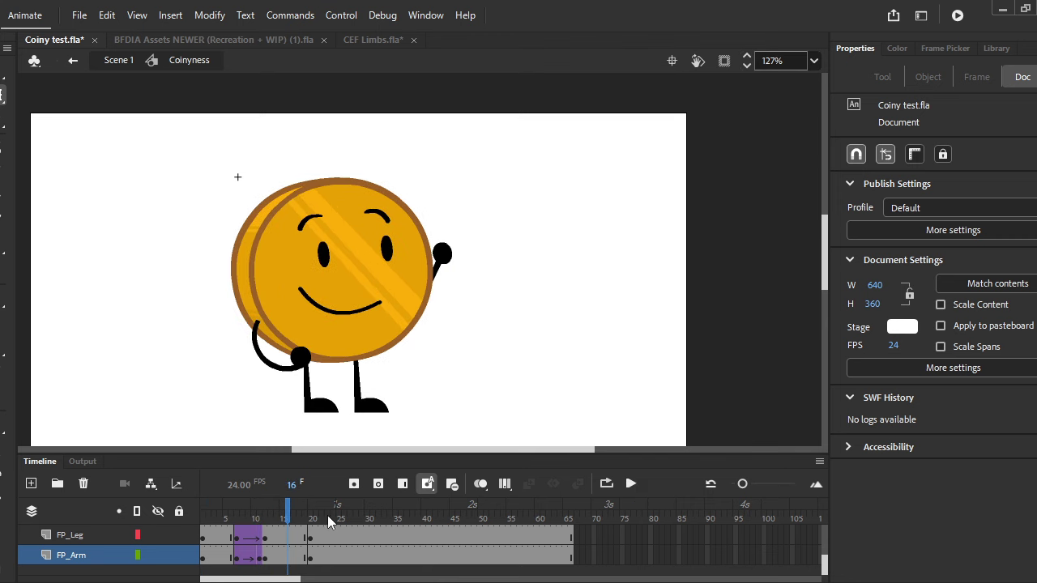
{"action": "left_click_drag", "start_coordinate": [266, 517], "coordinate": [260, 517]}
Insert a keyframe for the right arm at frame 10 and try to clear its smear frame at frame 11.
{"action": "left_click", "coordinate": [259, 559]}
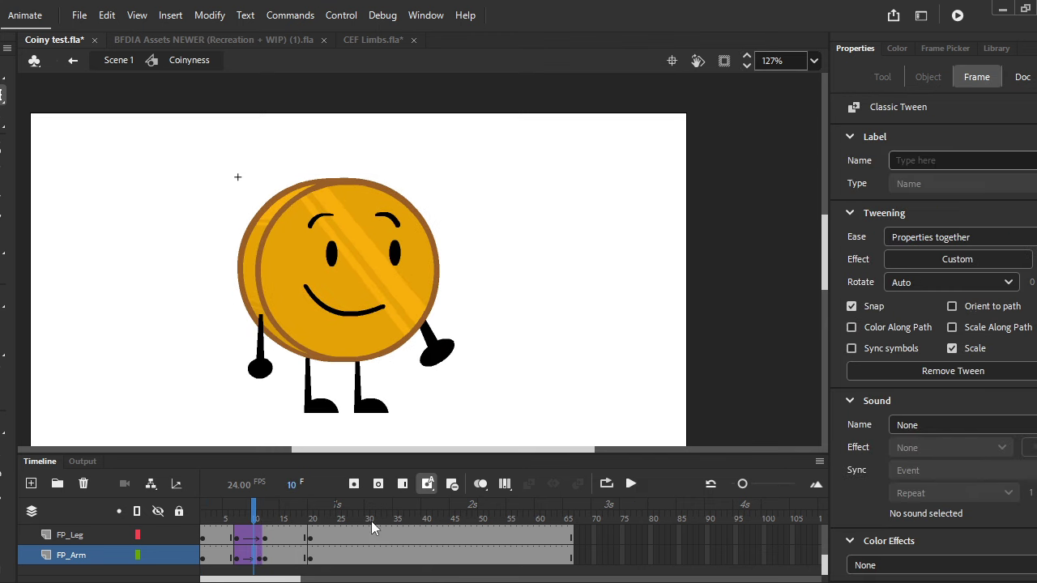
{"action": "left_click", "coordinate": [354, 485]}
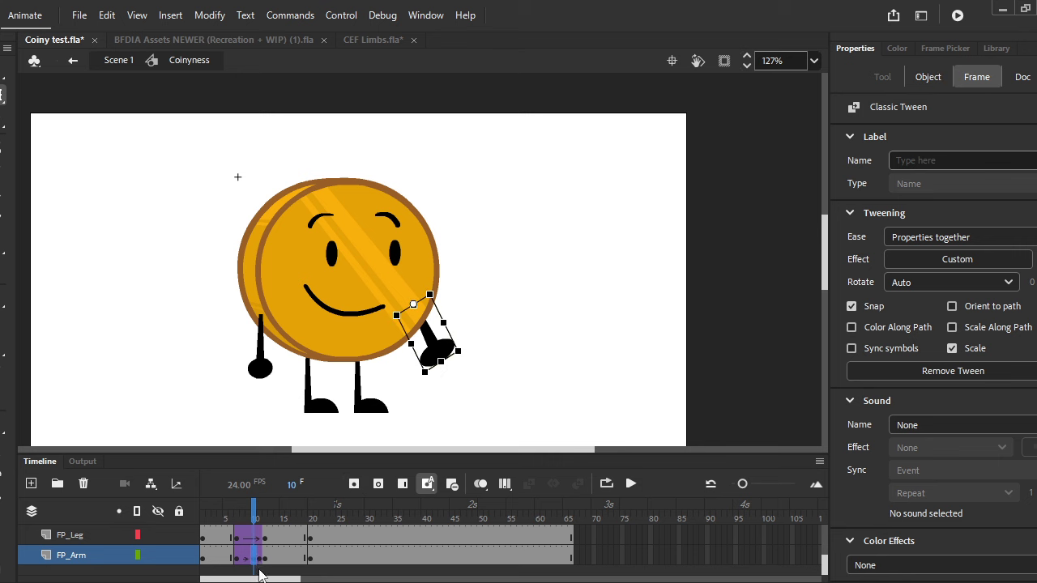
{"action": "right_click", "coordinate": [260, 558]}
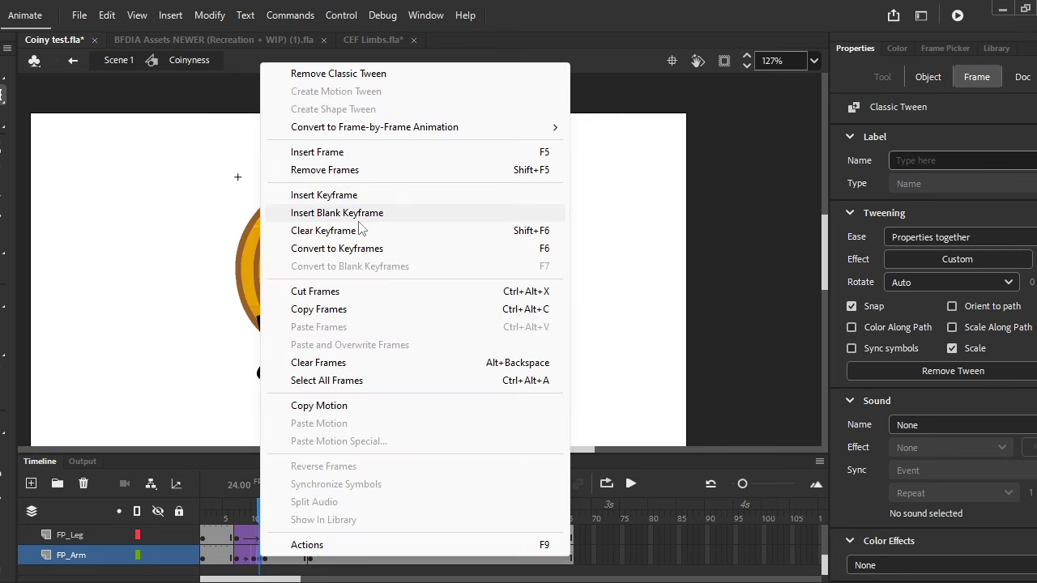
{"action": "left_click", "coordinate": [358, 220]}
{"action": "left_click", "coordinate": [261, 558]}
{"action": "right_click", "coordinate": [262, 561]}
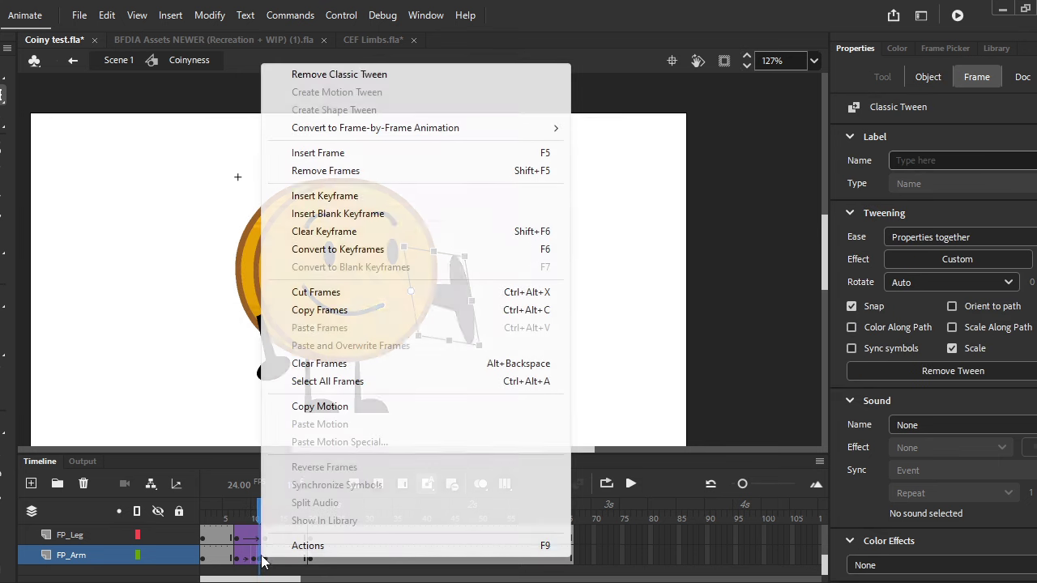
{"action": "left_click", "coordinate": [379, 245]}
Delete the smeared right arm at frame 11 and remove the classic tween from that frame.
{"action": "left_click", "coordinate": [643, 229]}
{"action": "left_click", "coordinate": [451, 300]}
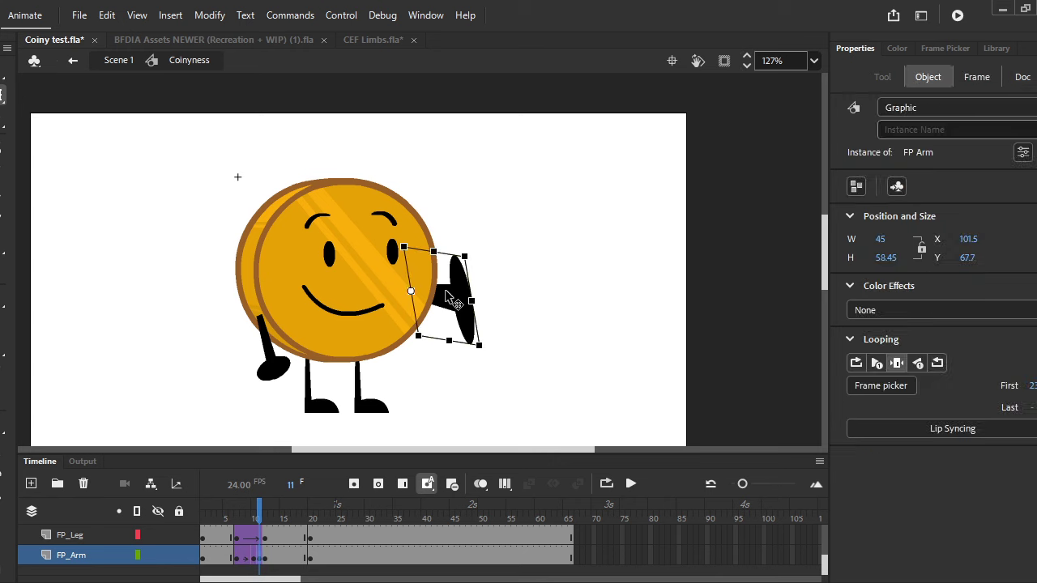
{"action": "key", "text": "Delete"}
{"action": "right_click", "coordinate": [261, 557]}
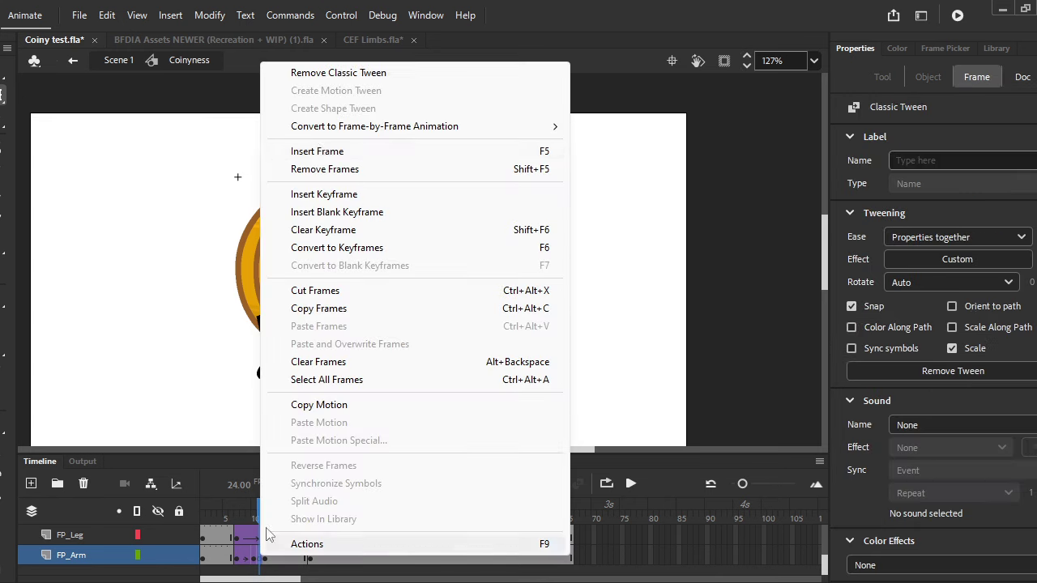
{"action": "left_click", "coordinate": [349, 72]}
Draw a tall narrow black oval without a stroke at frame 11, spanning the right hand's lowered and raised onion-skin positions.
{"action": "left_click", "coordinate": [479, 486]}
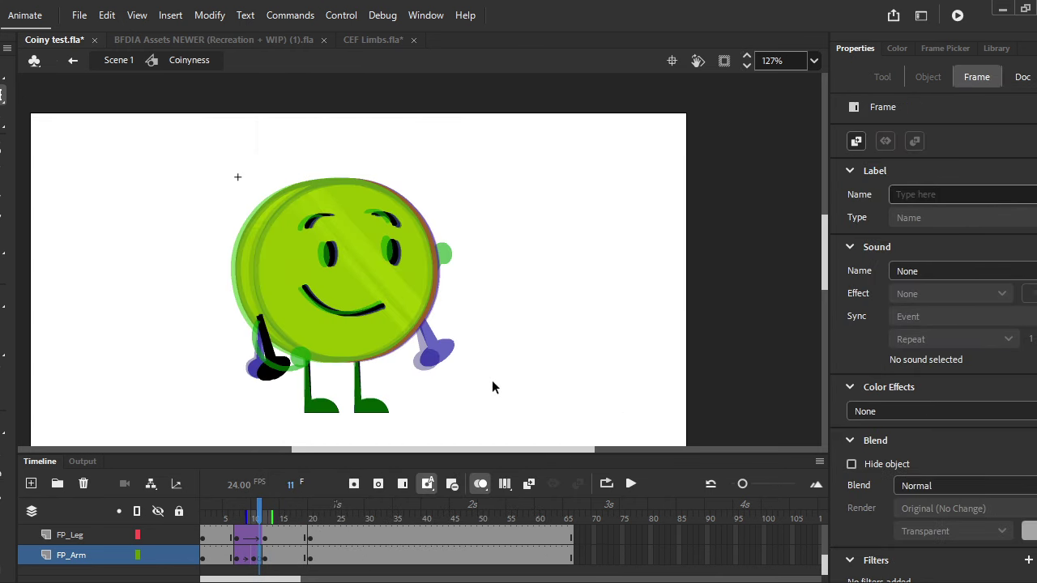
{"action": "scroll", "coordinate": [493, 384], "scroll_direction": "up", "scroll_amount": 2}
{"action": "left_click", "coordinate": [3, 225]}
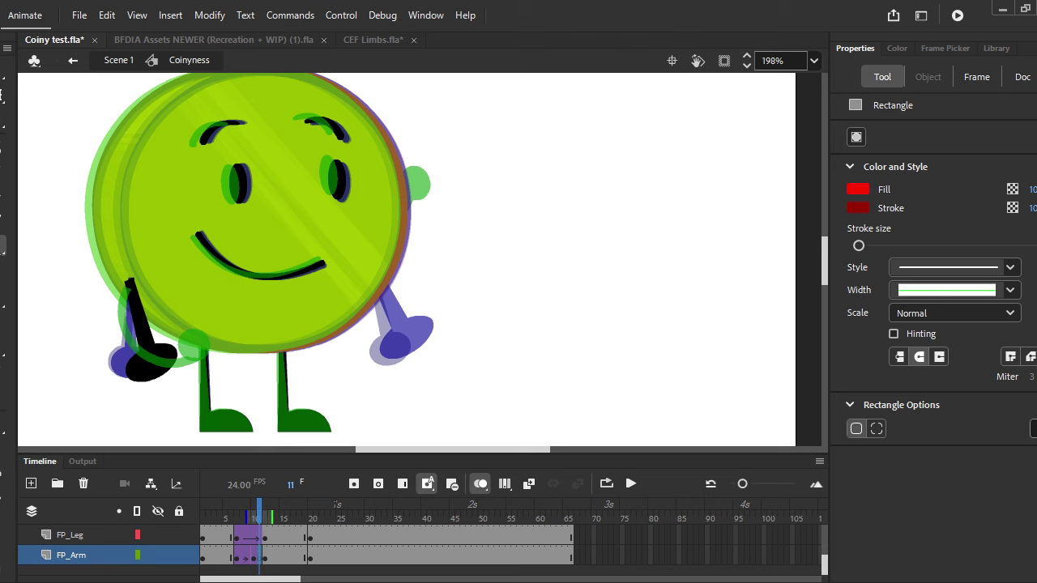
{"action": "left_click", "coordinate": [3, 246]}
{"action": "left_click", "coordinate": [33, 289]}
{"action": "left_click", "coordinate": [857, 208]}
{"action": "left_click", "coordinate": [816, 227]}
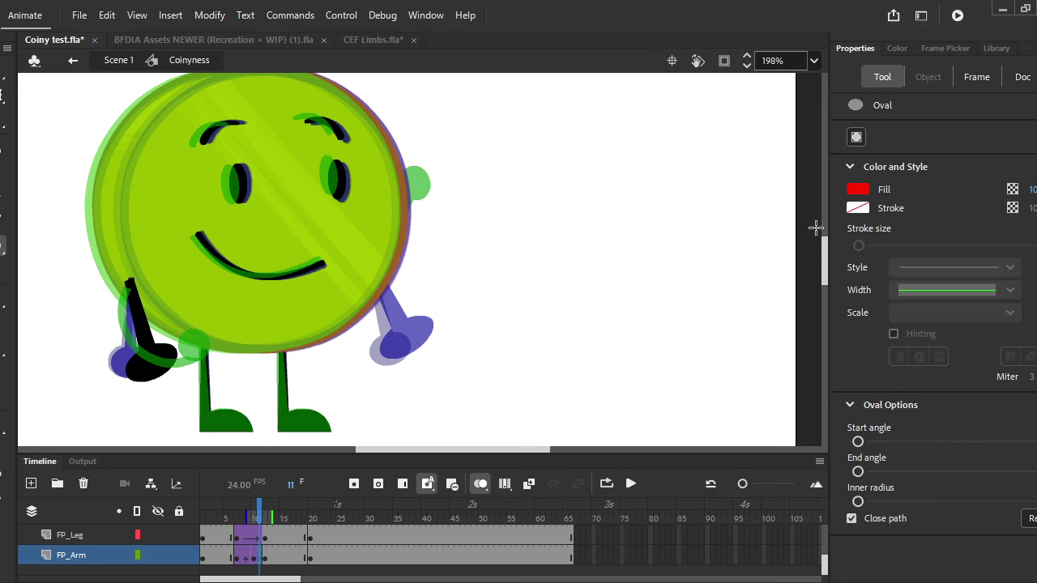
{"action": "left_click", "coordinate": [858, 188]}
{"action": "left_click", "coordinate": [601, 241]}
{"action": "left_click_drag", "start_coordinate": [401, 186], "coordinate": [443, 328]}
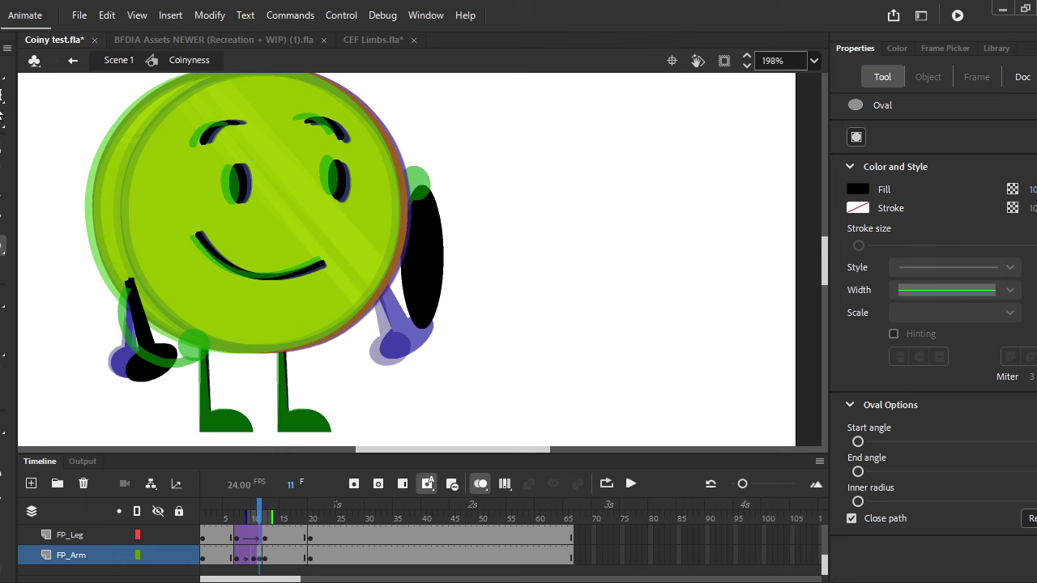
Turn off onion skinning, reshape the lower end of the black oval smear at frame 11, and play back the animation.
{"action": "key", "text": "v"}
{"action": "left_click", "coordinate": [480, 483]}
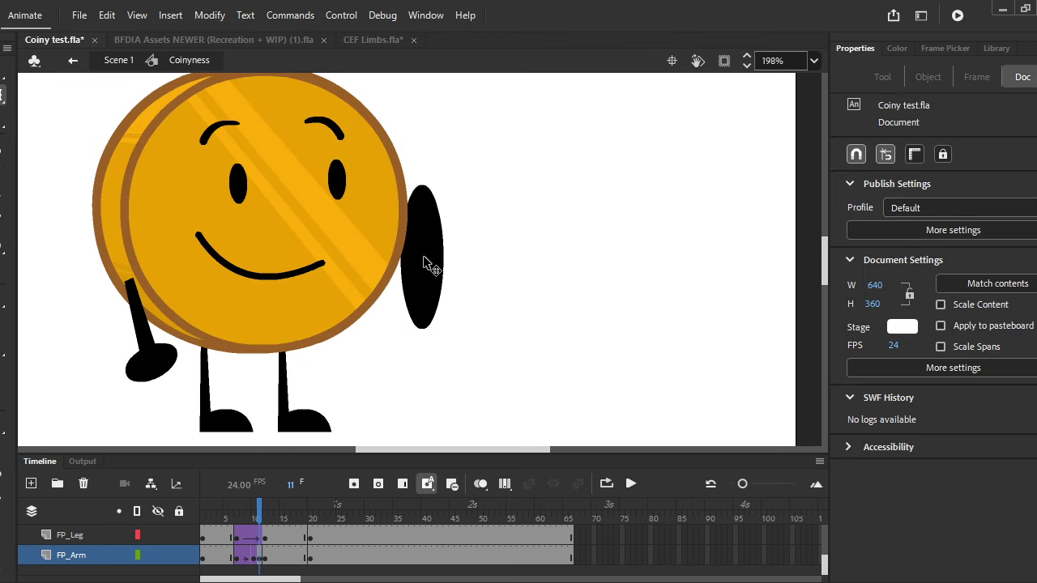
{"action": "left_click", "coordinate": [425, 320]}
{"action": "scroll", "coordinate": [432, 332], "scroll_direction": "up", "scroll_amount": 3}
{"action": "mouse_move", "coordinate": [433, 334]}
{"action": "left_mouse_down"}
{"action": "mouse_move", "coordinate": [392, 334]}
{"action": "mouse_move", "coordinate": [450, 339]}
{"action": "left_mouse_up"}
{"action": "scroll", "coordinate": [466, 332], "scroll_direction": "down", "scroll_amount": 4}
{"action": "left_click", "coordinate": [479, 330]}
{"action": "left_click", "coordinate": [464, 273]}
{"action": "left_click_drag", "start_coordinate": [261, 507], "coordinate": [162, 516]}
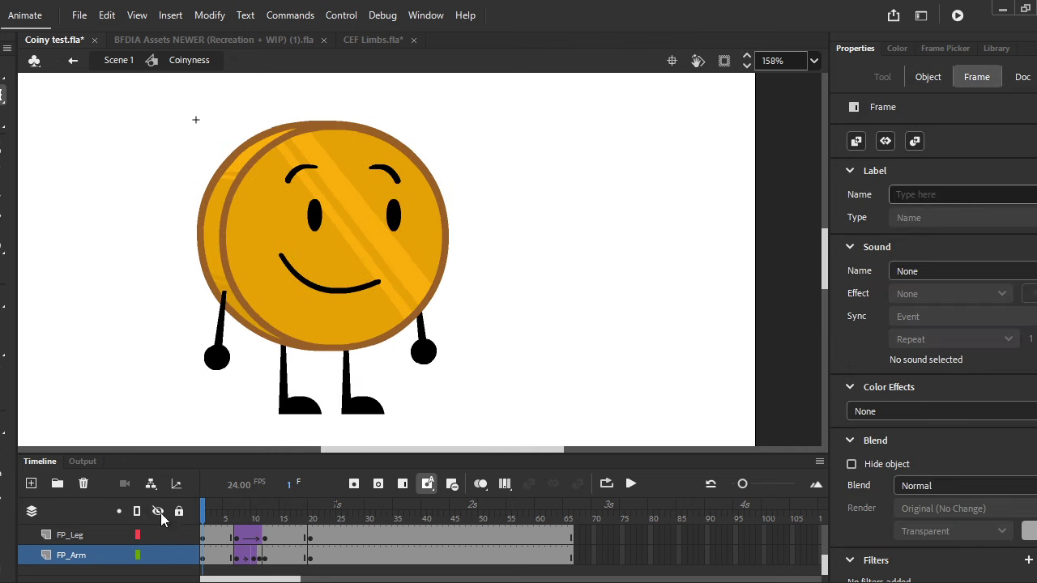
{"action": "left_click", "coordinate": [632, 485]}
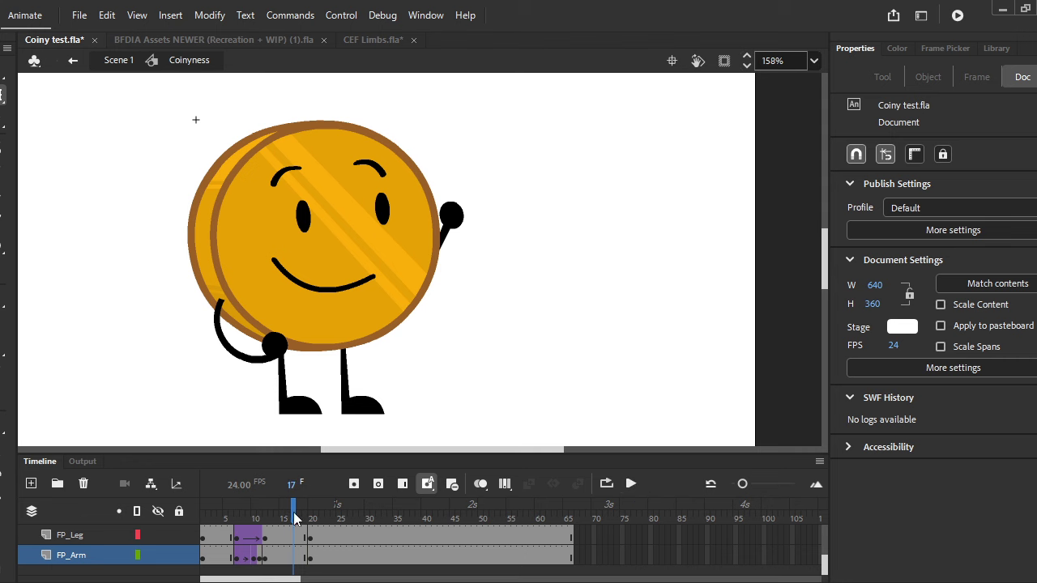
Apply the SmoothRecoil command to the frame 12 keyframes of all layers with intensity 3 and ease out.
{"action": "left_click", "coordinate": [266, 558]}
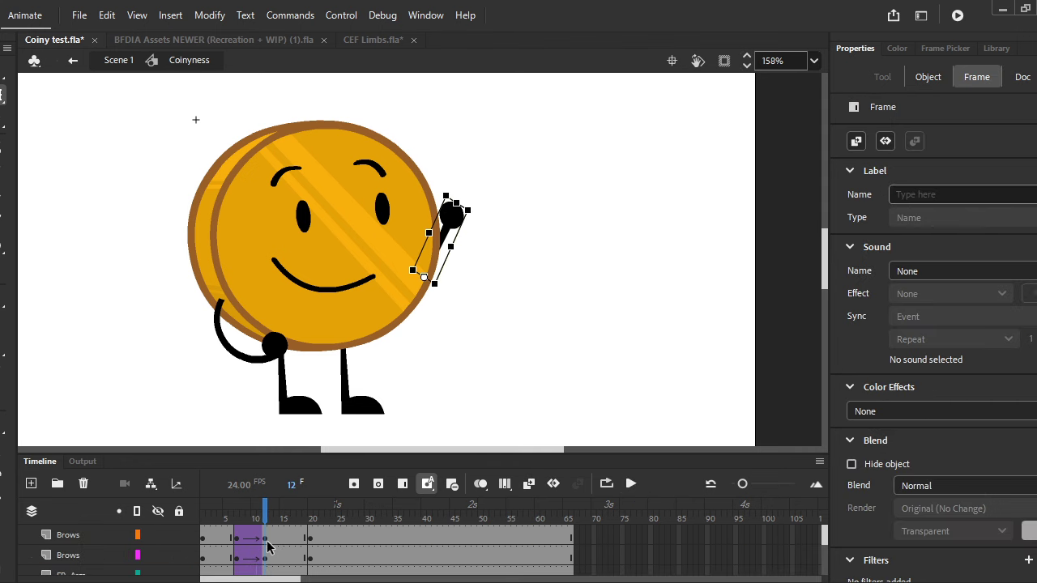
{"action": "left_click", "coordinate": [265, 535], "text": "shift"}
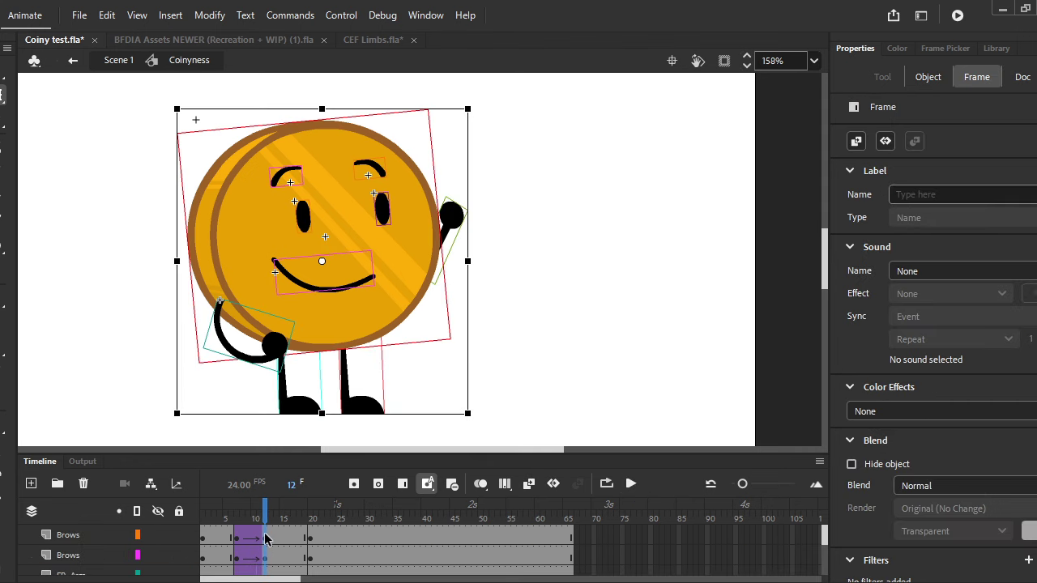
{"action": "left_click", "coordinate": [293, 14]}
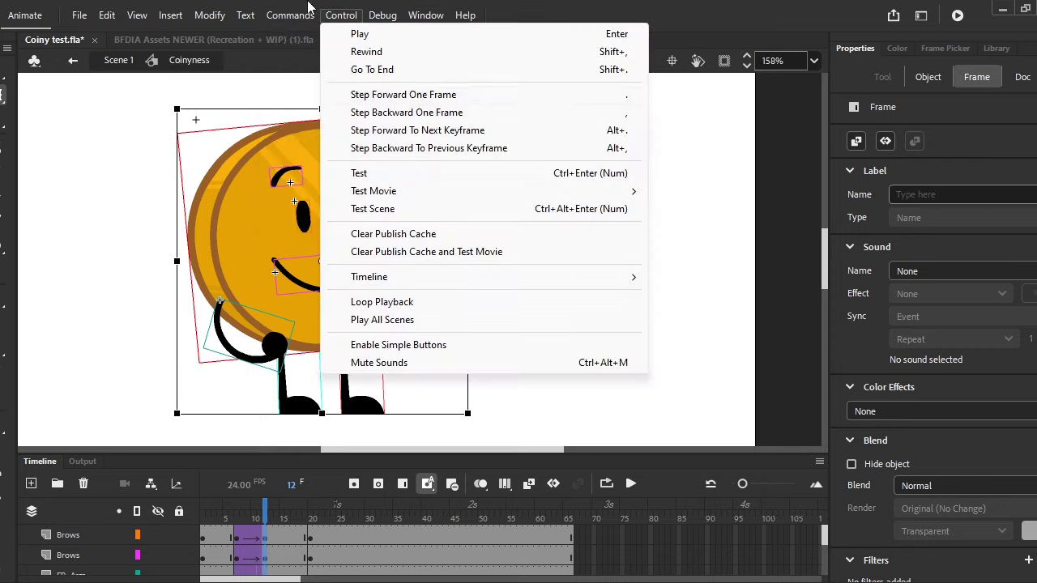
{"action": "mouse_move", "coordinate": [324, 131]}
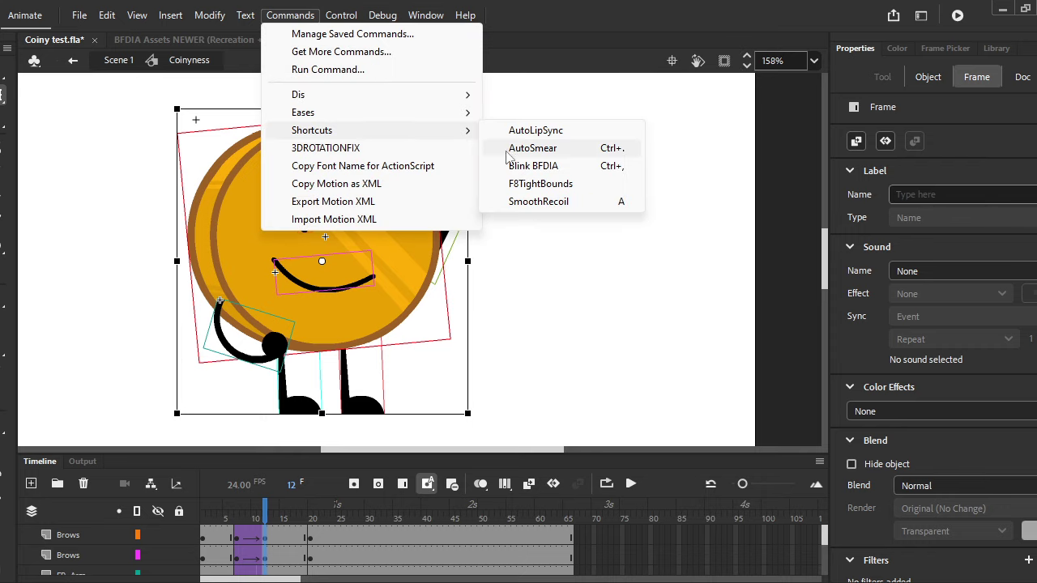
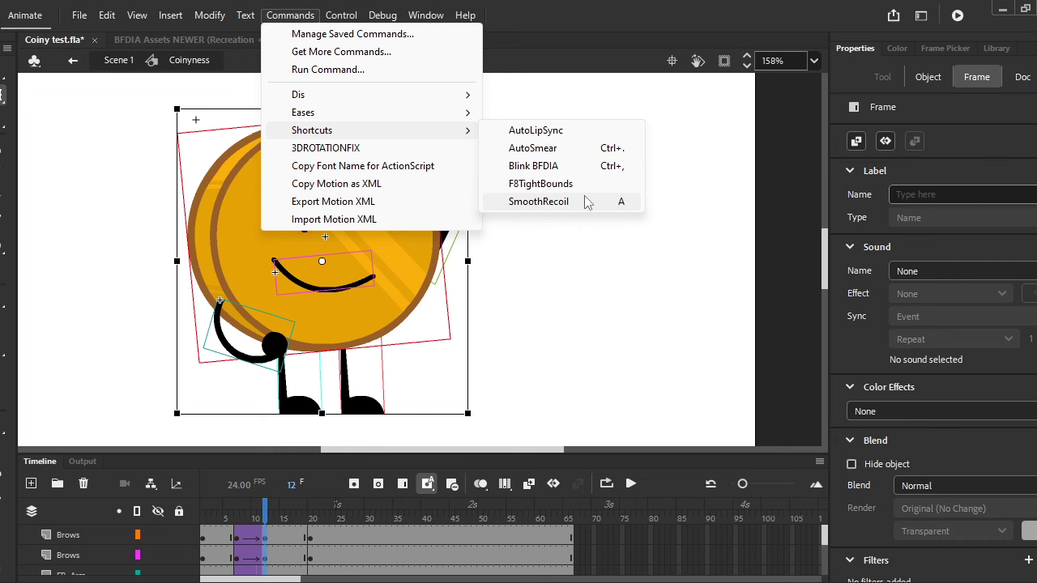
{"action": "left_click", "coordinate": [539, 202]}
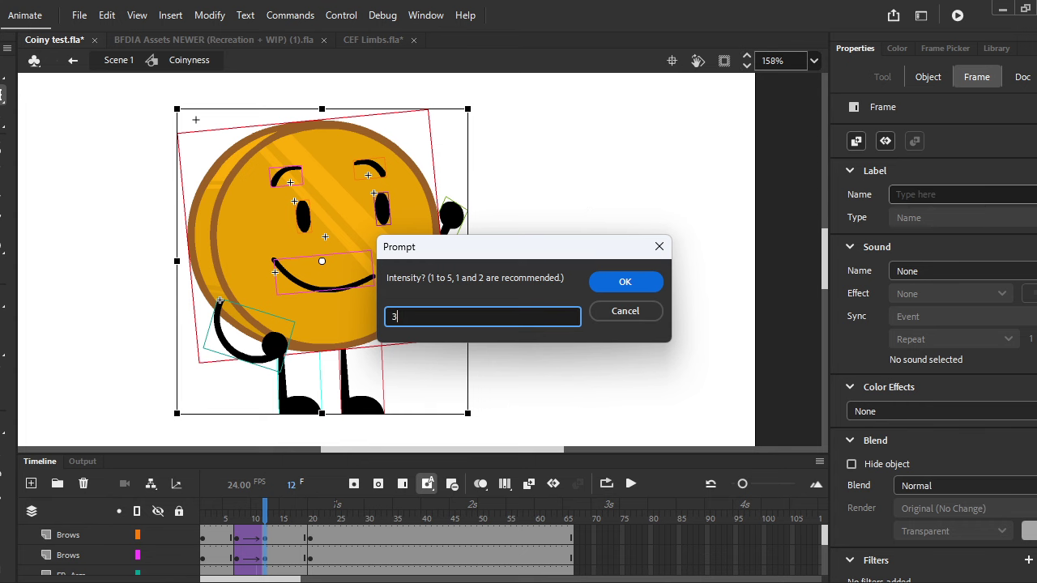
{"action": "key", "text": "Return"}
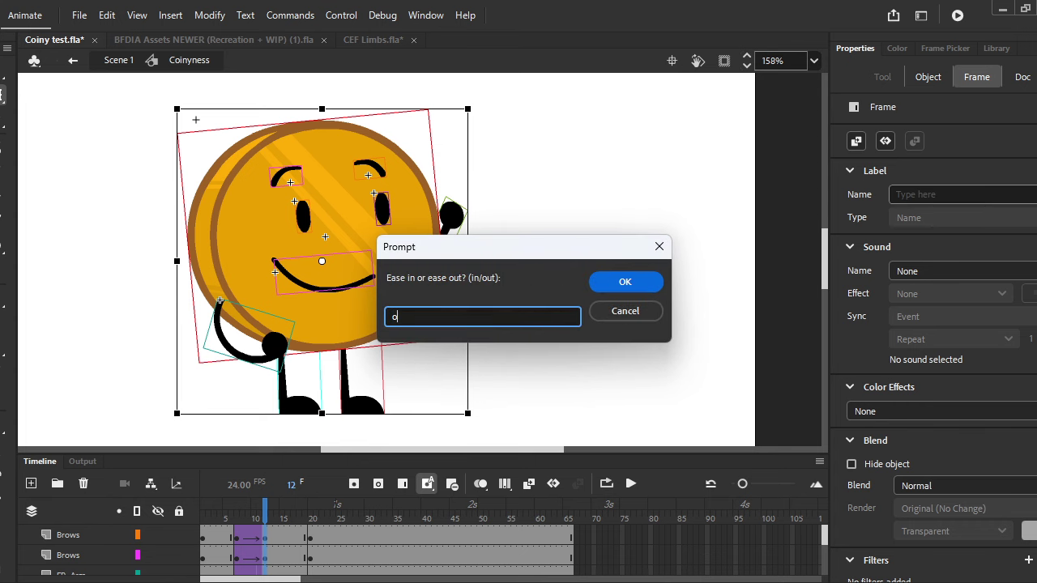
{"action": "type", "text": "out"}
{"action": "key", "text": "Return"}
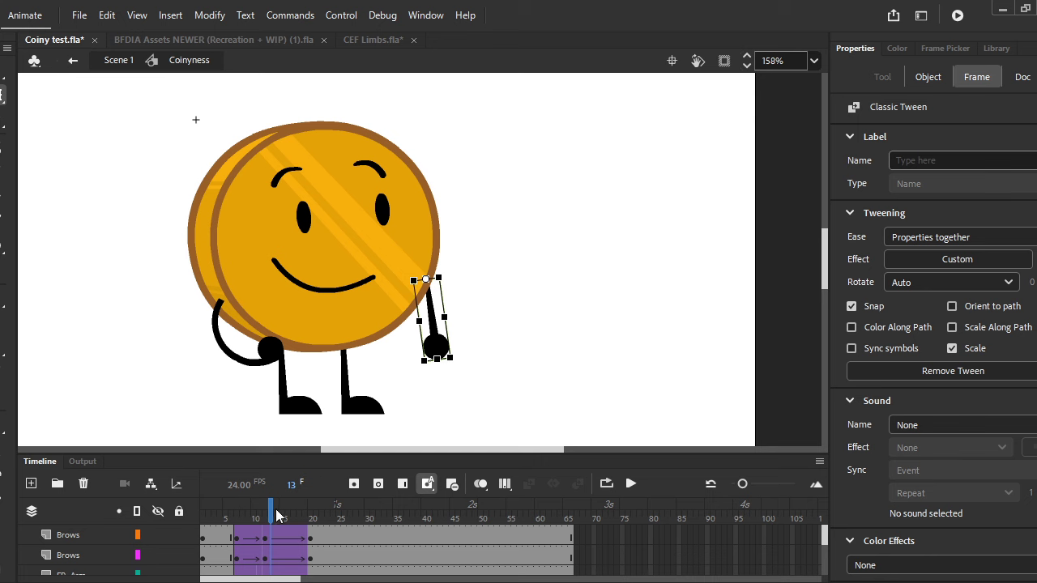
Check the tween just after frame 12 and undo the SmoothRecoil command.
{"action": "mouse_move", "coordinate": [277, 515]}
{"action": "left_mouse_down"}
{"action": "mouse_move", "coordinate": [264, 520]}
{"action": "mouse_move", "coordinate": [296, 540]}
{"action": "mouse_move", "coordinate": [268, 535]}
{"action": "mouse_move", "coordinate": [267, 521]}
{"action": "left_mouse_up"}
{"action": "scroll", "coordinate": [291, 532], "scroll_direction": "down", "scroll_amount": 5}
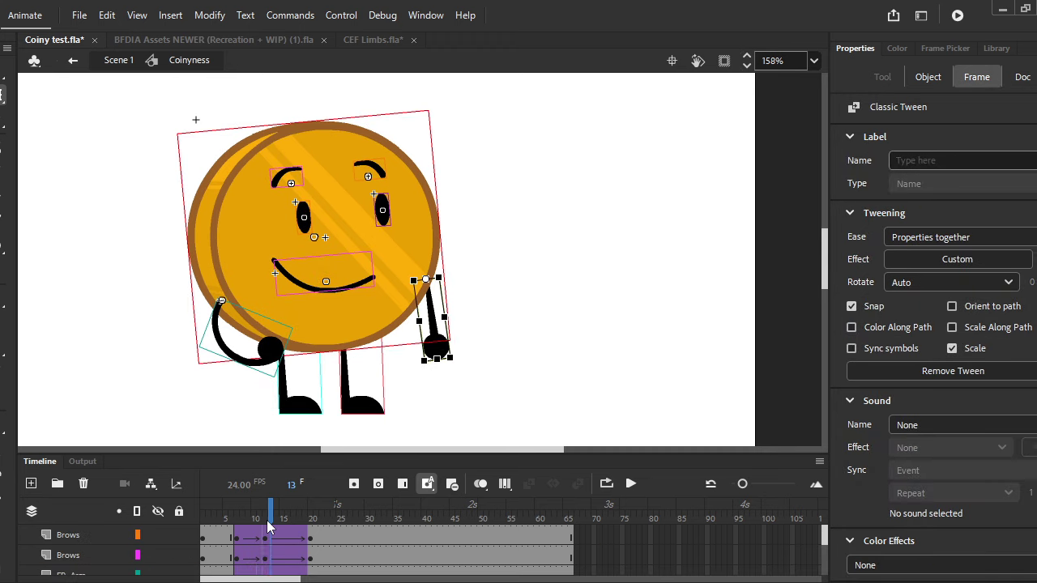
{"action": "key", "text": "ctrl+z"}
{"action": "key", "text": "ctrl+z"}
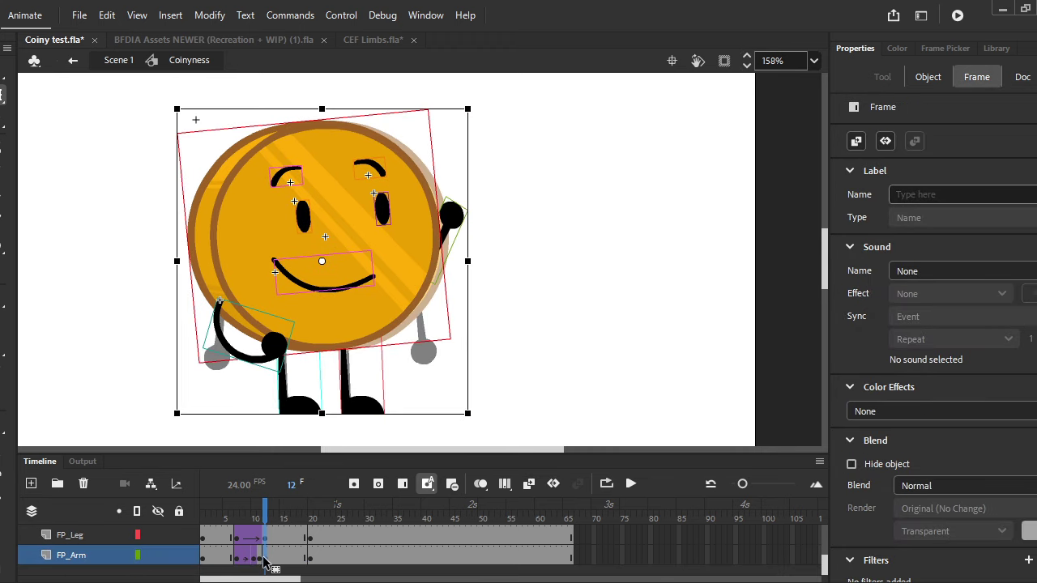
Create classic tweens on all layers from frame 12 to frame 20 and set their effect to Cubic Ease-Out.
{"action": "left_click", "coordinate": [263, 558]}
{"action": "left_click", "coordinate": [265, 522]}
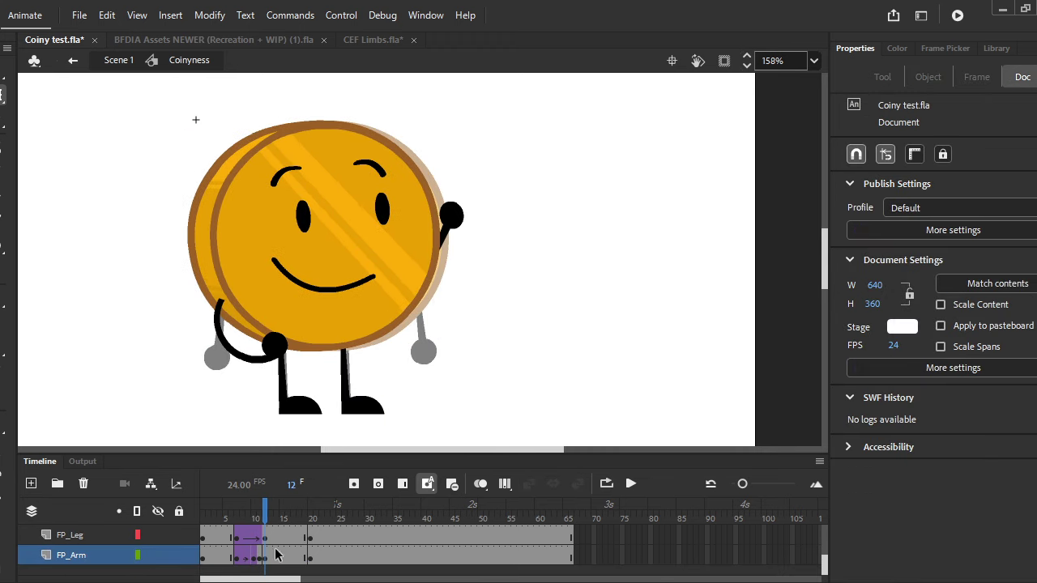
{"action": "left_click", "coordinate": [266, 558]}
{"action": "scroll", "coordinate": [267, 558], "scroll_direction": "up", "scroll_amount": 5}
{"action": "left_click", "coordinate": [271, 537], "text": "shift"}
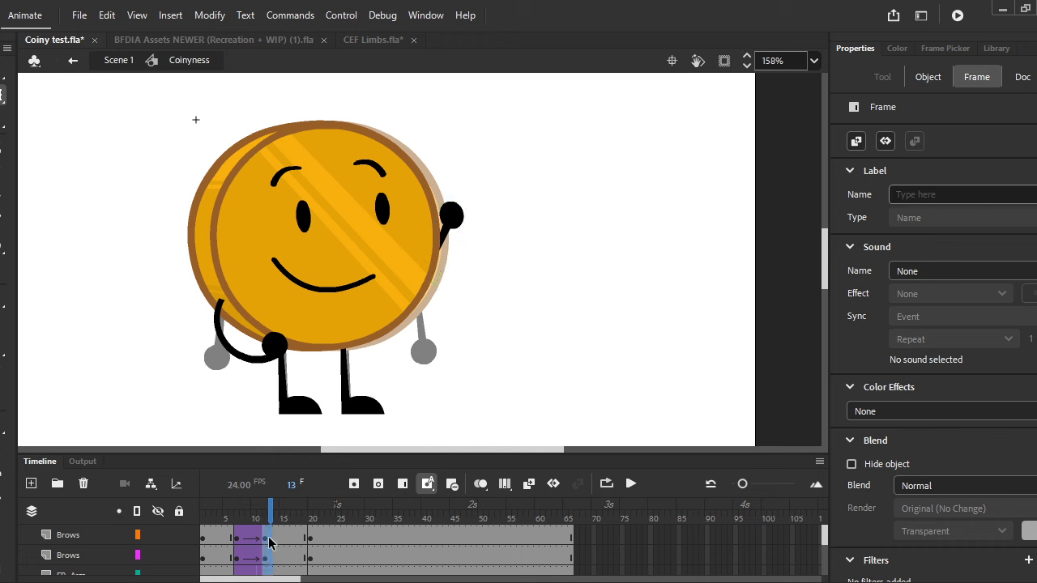
{"action": "left_click", "coordinate": [529, 484]}
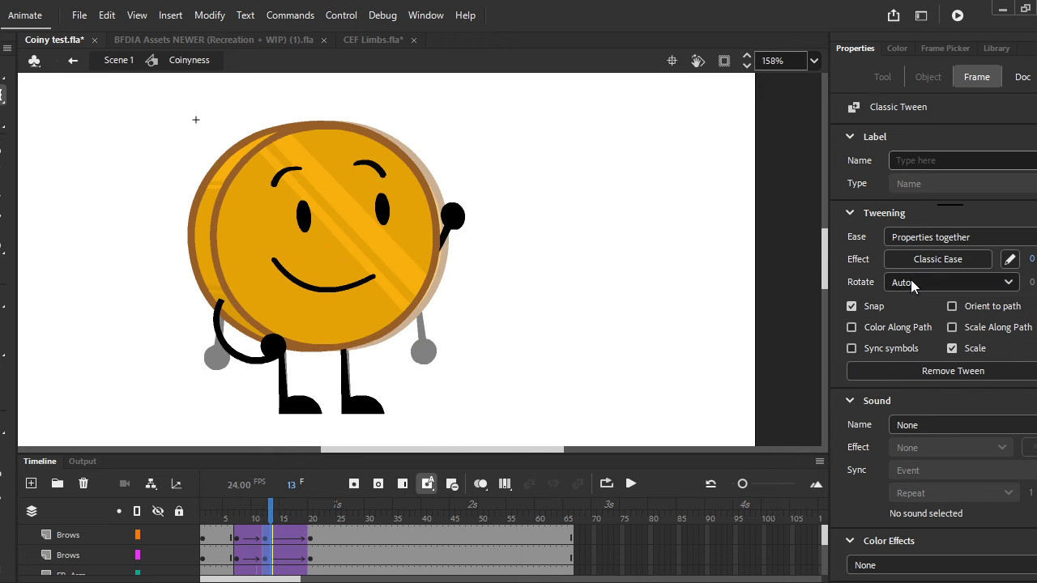
{"action": "left_click", "coordinate": [937, 259]}
{"action": "left_click", "coordinate": [541, 323]}
{"action": "left_click", "coordinate": [696, 296]}
{"action": "left_click", "coordinate": [352, 445]}
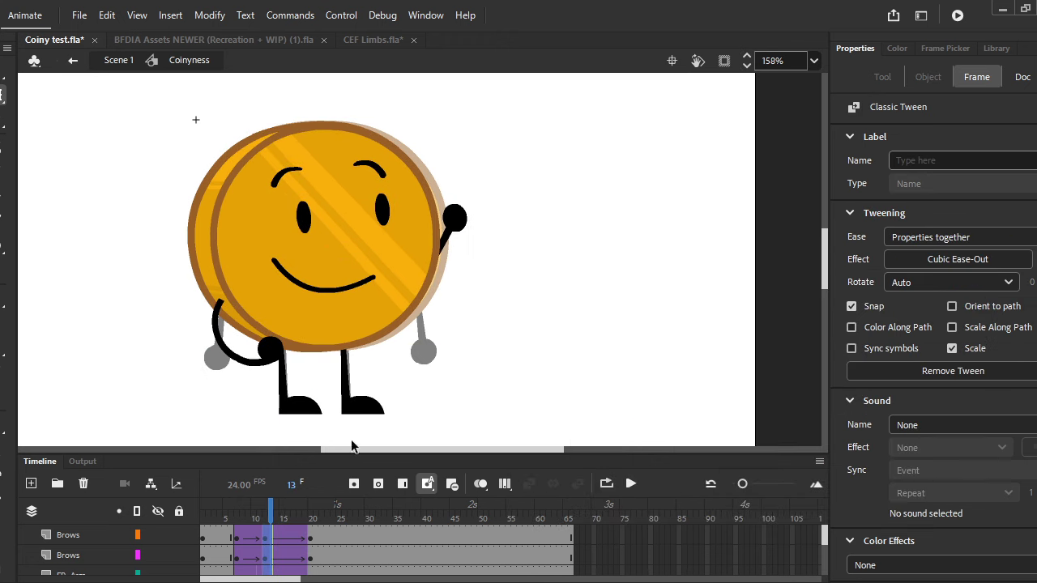
Play back the waving animation repeatedly from the early frames and scrub through the eased tween between frames 12 and 20.
{"action": "left_click_drag", "start_coordinate": [264, 510], "coordinate": [215, 523]}
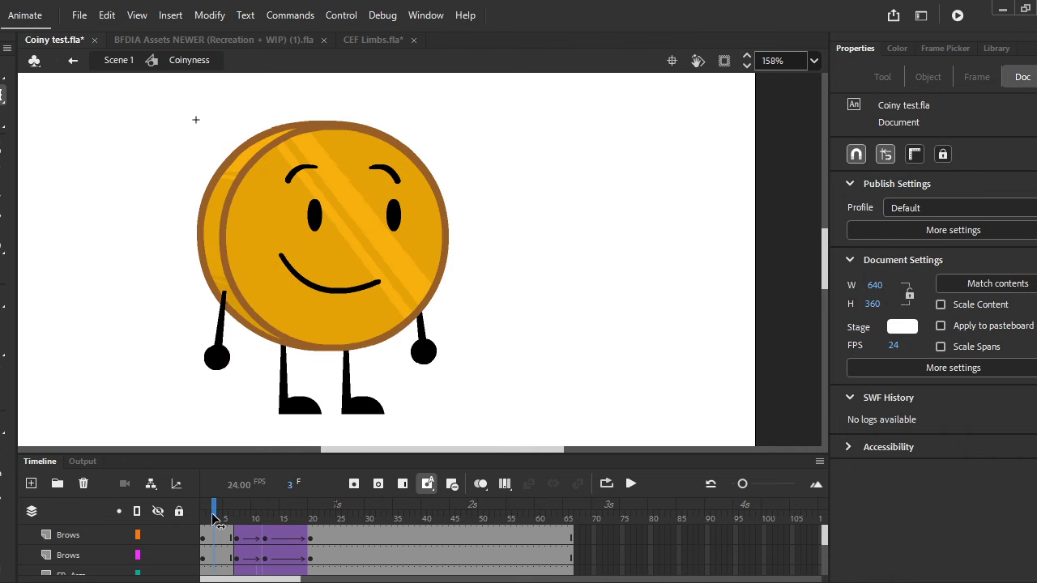
{"action": "left_click", "coordinate": [630, 483]}
{"action": "mouse_move", "coordinate": [292, 513]}
{"action": "left_mouse_down"}
{"action": "mouse_move", "coordinate": [246, 518]}
{"action": "mouse_move", "coordinate": [287, 518]}
{"action": "mouse_move", "coordinate": [268, 525]}
{"action": "mouse_move", "coordinate": [231, 515]}
{"action": "mouse_move", "coordinate": [310, 515]}
{"action": "left_mouse_up"}
{"action": "left_click", "coordinate": [279, 375]}
{"action": "left_click", "coordinate": [630, 483]}
{"action": "left_click", "coordinate": [630, 483]}
{"action": "left_click", "coordinate": [631, 485]}
{"action": "left_click", "coordinate": [630, 486]}
{"action": "left_click", "coordinate": [277, 514]}
Rotate the curled left arm slightly counterclockwise at frame 20, compare it with its previous pose, and return to frame 10.
{"action": "left_click", "coordinate": [281, 381]}
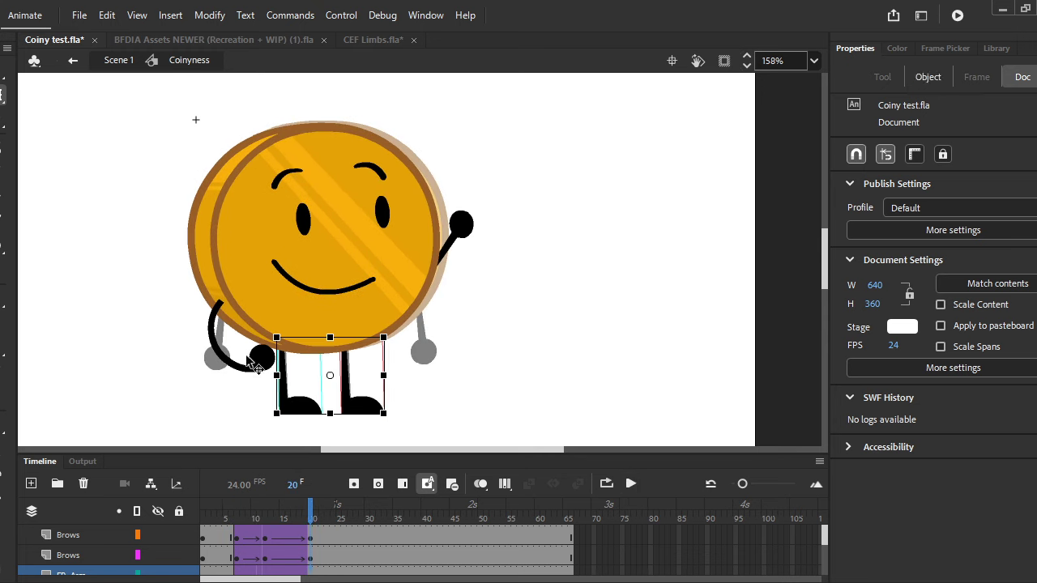
{"action": "left_click", "coordinate": [250, 359]}
{"action": "mouse_move", "coordinate": [293, 346]}
{"action": "left_mouse_down"}
{"action": "mouse_move", "coordinate": [292, 330]}
{"action": "mouse_move", "coordinate": [300, 335]}
{"action": "left_mouse_up"}
{"action": "key", "text": "ctrl+z"}
{"action": "key", "text": "ctrl+y"}
{"action": "scroll", "coordinate": [289, 333], "scroll_direction": "up", "scroll_amount": 3}
{"action": "left_click", "coordinate": [256, 517]}
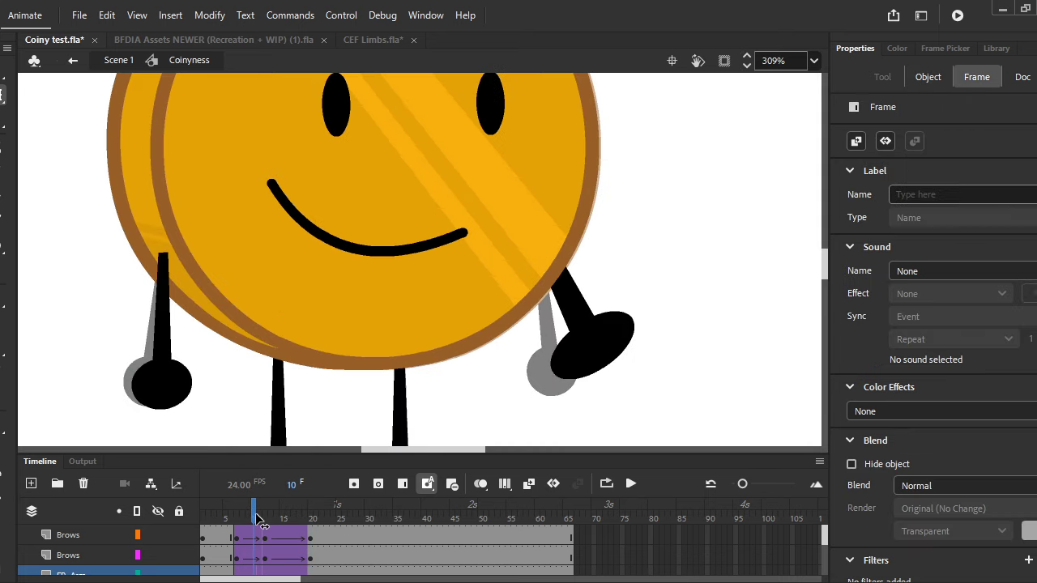
Insert keyframes on all layers at frame 11 of the waving animation.
{"action": "left_click", "coordinate": [259, 519]}
{"action": "scroll", "coordinate": [338, 397], "scroll_direction": "down", "scroll_amount": 3}
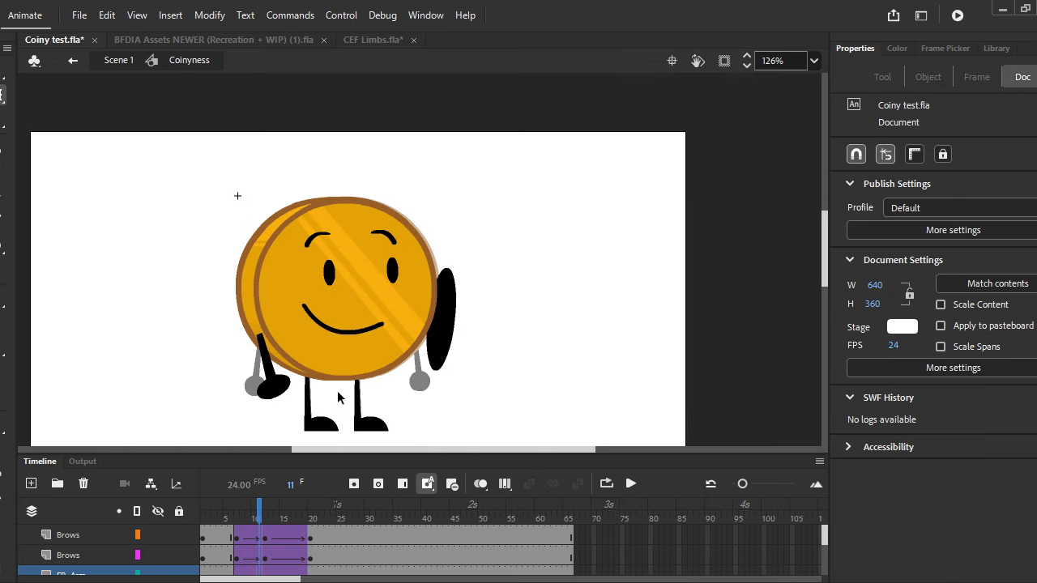
{"action": "scroll", "coordinate": [260, 536], "scroll_direction": "down", "scroll_amount": 5}
{"action": "left_click", "coordinate": [260, 557], "text": "ctrl"}
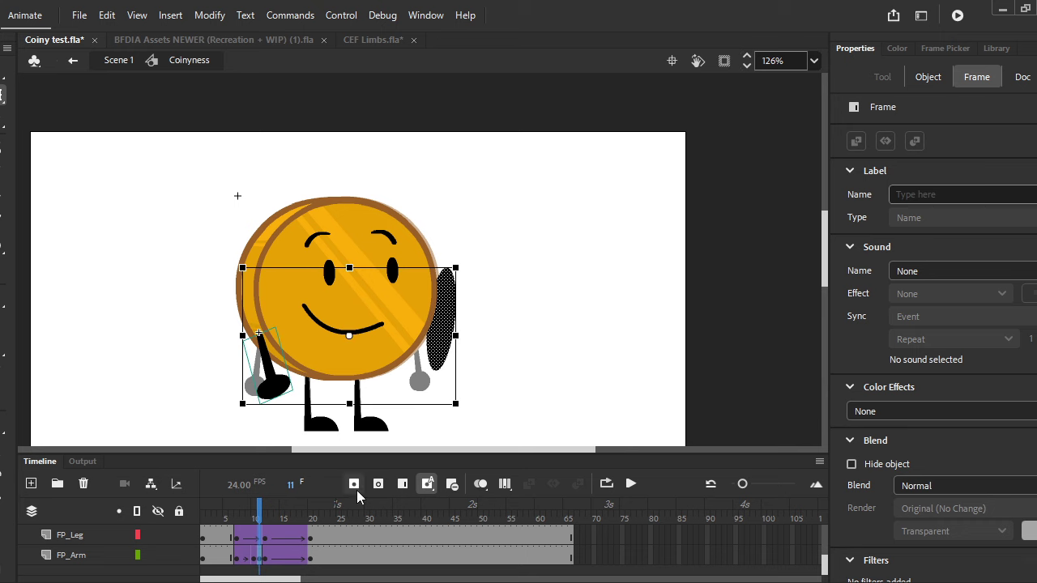
{"action": "left_click", "coordinate": [442, 355]}
Rotate the body, face and arms slightly counterclockwise at frame 11 and scrub ahead to frame 13 to compare the poses.
{"action": "key", "text": "ctrl+a"}
{"action": "scroll", "coordinate": [394, 351], "scroll_direction": "up", "scroll_amount": 5}
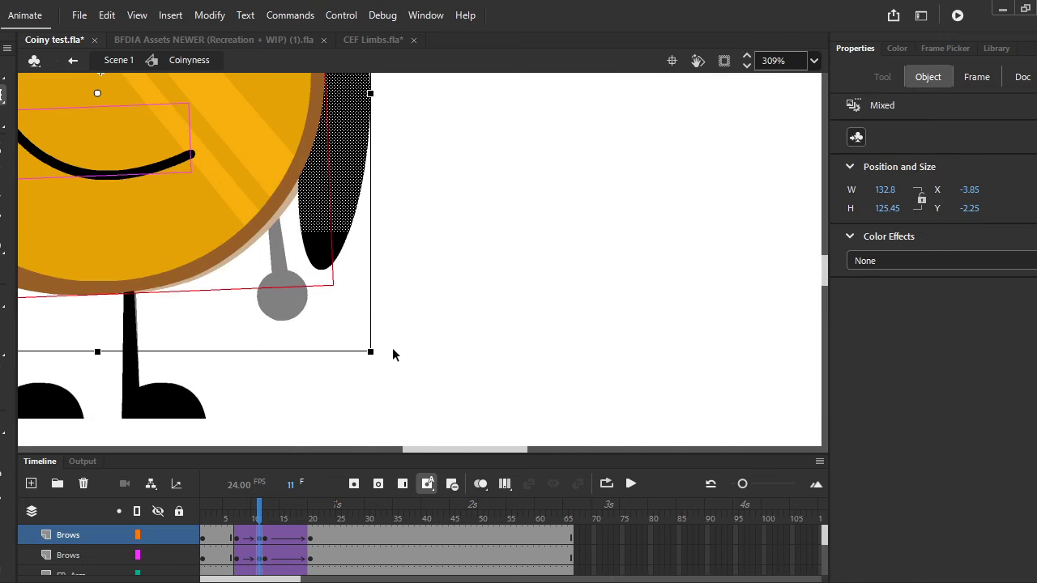
{"action": "scroll", "coordinate": [378, 344], "scroll_direction": "down", "scroll_amount": 4}
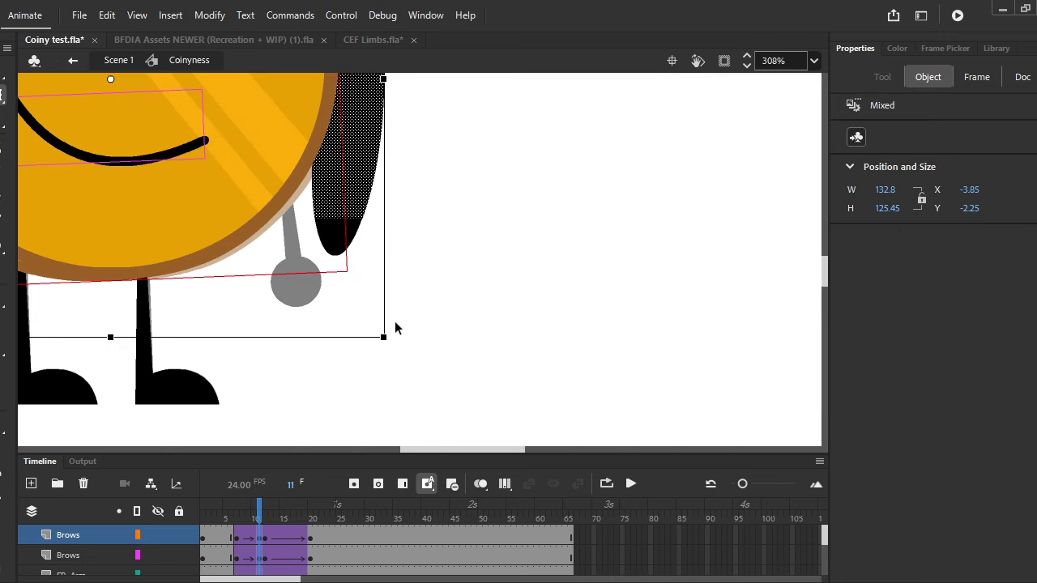
{"action": "scroll", "coordinate": [388, 342], "scroll_direction": "up", "scroll_amount": 3}
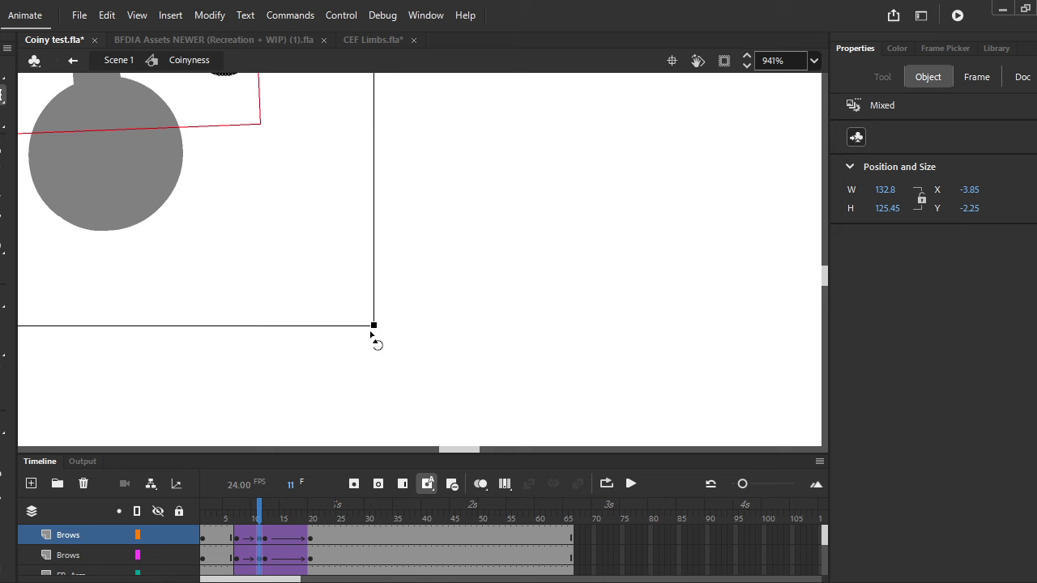
{"action": "left_click_drag", "start_coordinate": [370, 331], "coordinate": [377, 319]}
{"action": "scroll", "coordinate": [376, 360], "scroll_direction": "down", "scroll_amount": 8}
{"action": "left_click", "coordinate": [260, 512]}
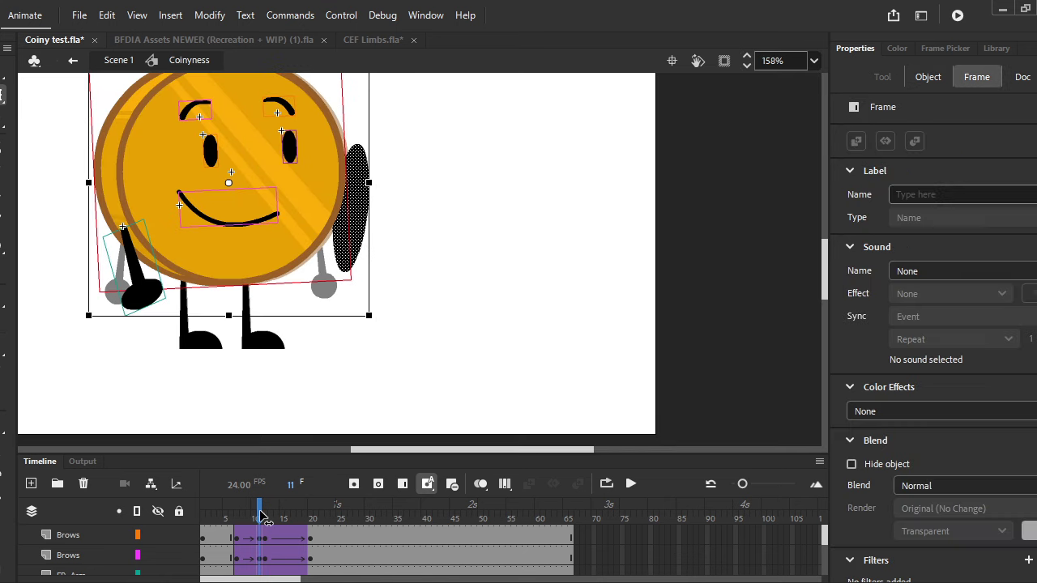
{"action": "mouse_move", "coordinate": [260, 513]}
{"action": "left_mouse_down"}
{"action": "mouse_move", "coordinate": [260, 522]}
{"action": "mouse_move", "coordinate": [270, 519]}
{"action": "left_mouse_up"}
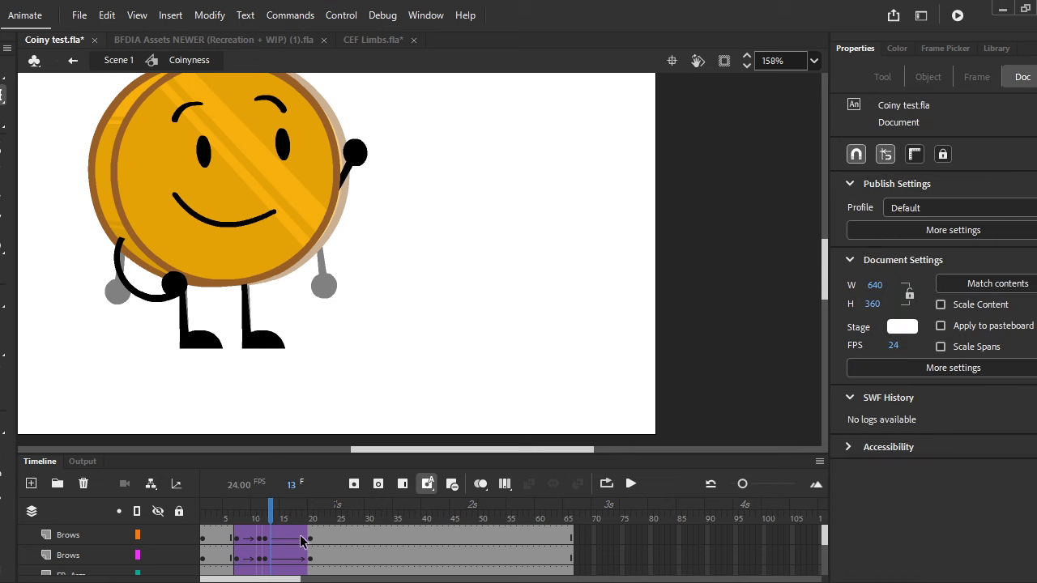
Add keyframes at frame 13 across all layers and return to frame 12.
{"action": "scroll", "coordinate": [272, 540], "scroll_direction": "down", "scroll_amount": 3}
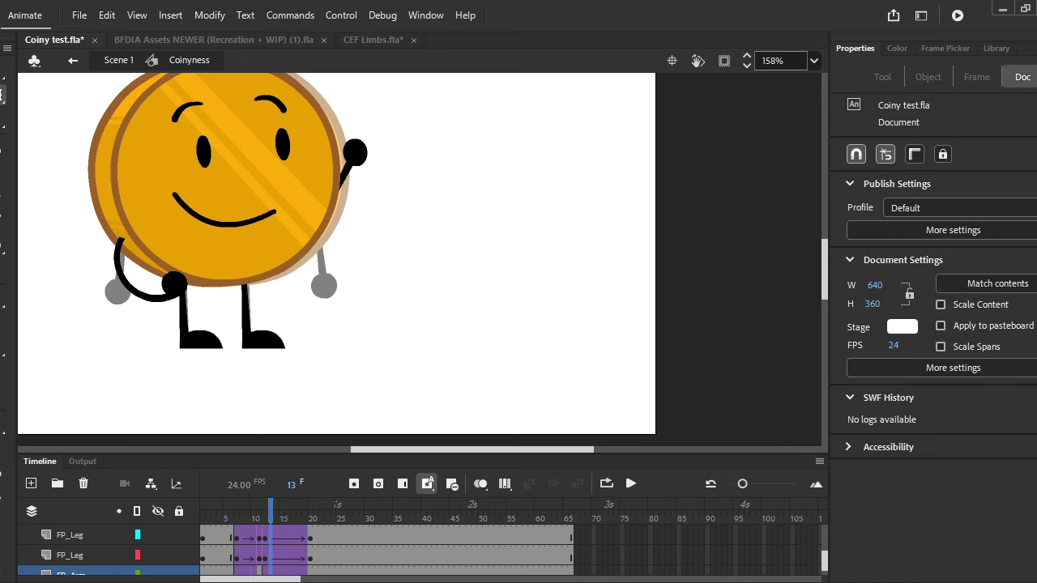
{"action": "left_click", "coordinate": [272, 556]}
{"action": "left_click_drag", "start_coordinate": [271, 516], "coordinate": [265, 515]}
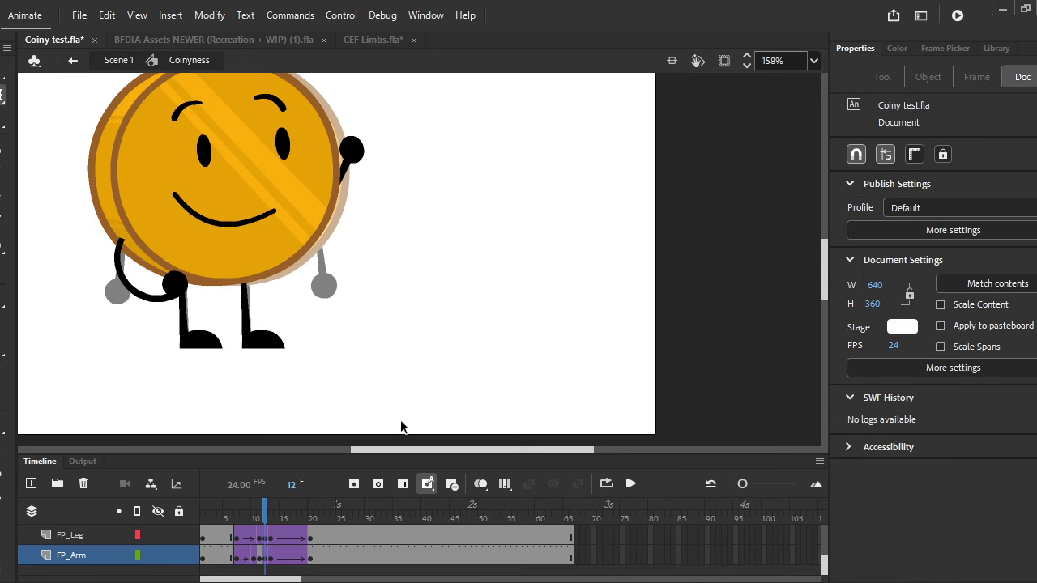
Try rotating the body, face and arms slightly clockwise at frame 12, compare the neighboring frames, and undo the change.
{"action": "key", "text": "ctrl+a"}
{"action": "left_click_drag", "start_coordinate": [468, 266], "coordinate": [166, 110]}
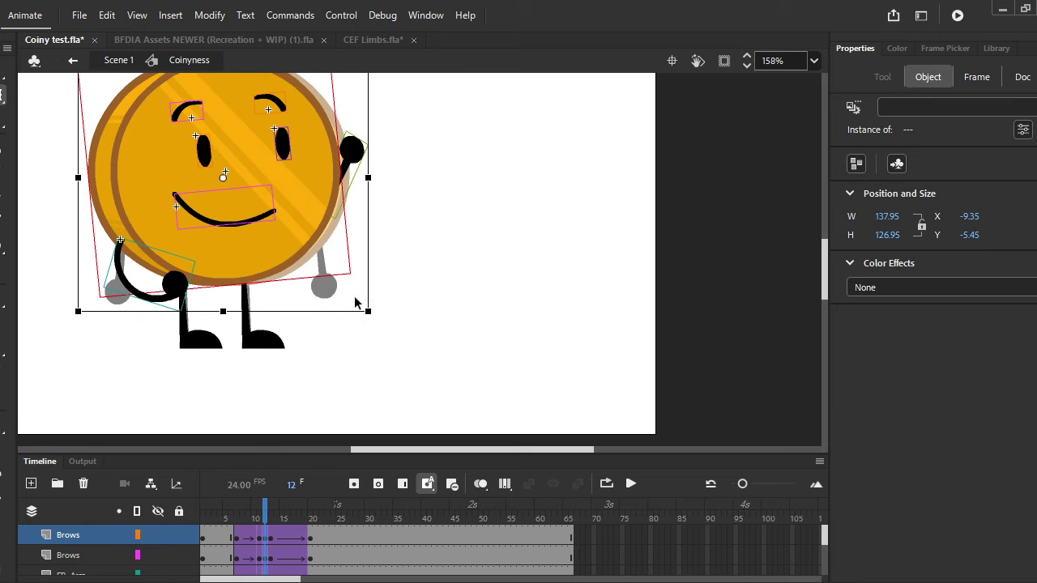
{"action": "left_click_drag", "start_coordinate": [374, 321], "coordinate": [370, 330]}
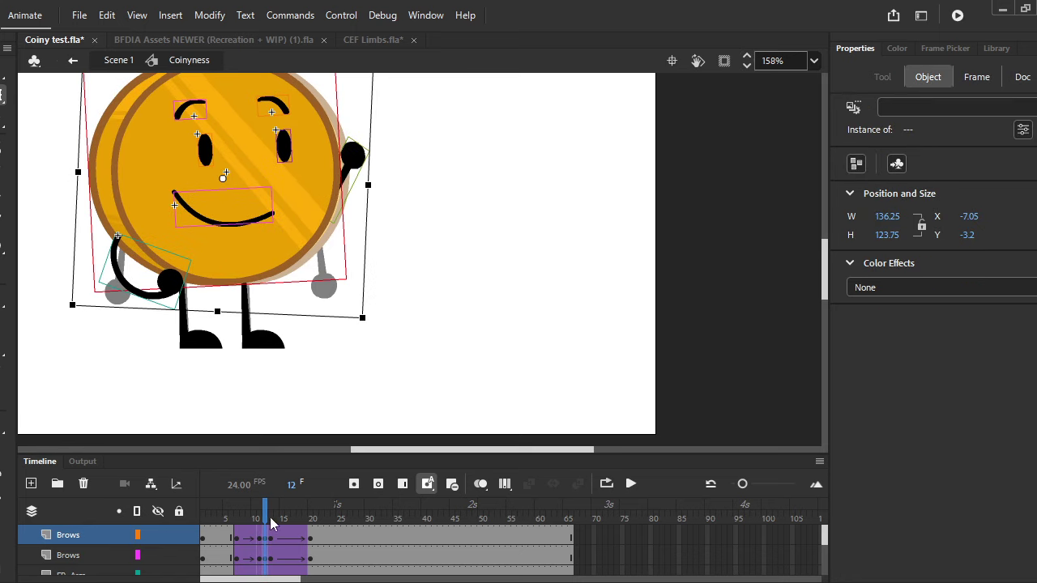
{"action": "mouse_move", "coordinate": [264, 511]}
{"action": "left_mouse_down"}
{"action": "mouse_move", "coordinate": [278, 519]}
{"action": "mouse_move", "coordinate": [263, 524]}
{"action": "mouse_move", "coordinate": [292, 530]}
{"action": "mouse_move", "coordinate": [267, 523]}
{"action": "left_mouse_up"}
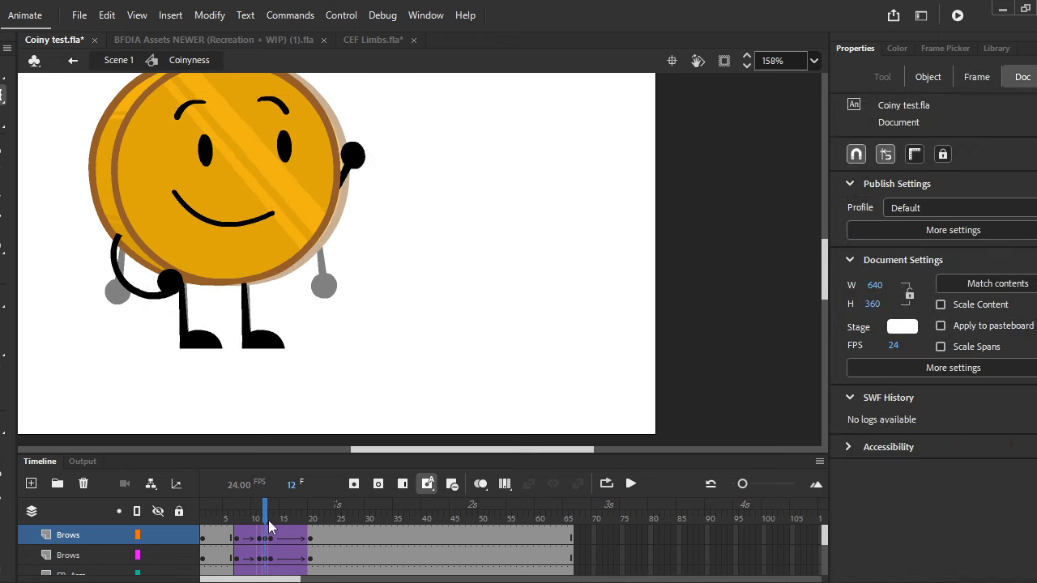
{"action": "key", "text": "ctrl+z"}
Nudge the body, face and arms down at frame 12 and adjust their rotation.
{"action": "key", "text": "Down"}
{"action": "left_click_drag", "start_coordinate": [357, 325], "coordinate": [384, 318]}
{"action": "scroll", "coordinate": [353, 332], "scroll_direction": "up", "scroll_amount": 5}
{"action": "left_click", "coordinate": [266, 514]}
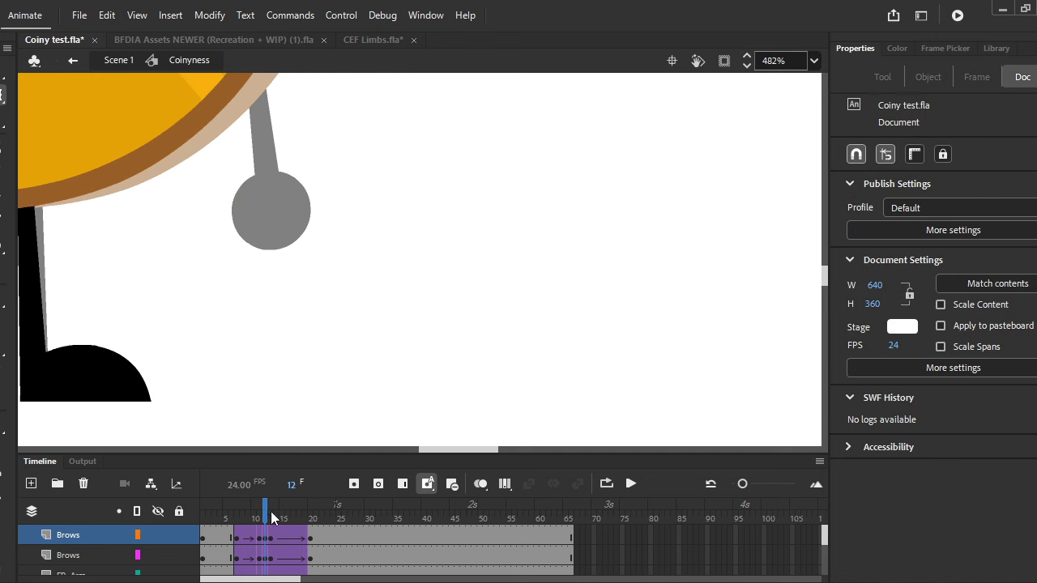
Play back the waving animation repeatedly from the early frames to review the motion.
{"action": "scroll", "coordinate": [403, 355], "scroll_direction": "down", "scroll_amount": 4}
{"action": "left_click_drag", "start_coordinate": [261, 528], "coordinate": [214, 527]}
{"action": "left_click", "coordinate": [630, 484]}
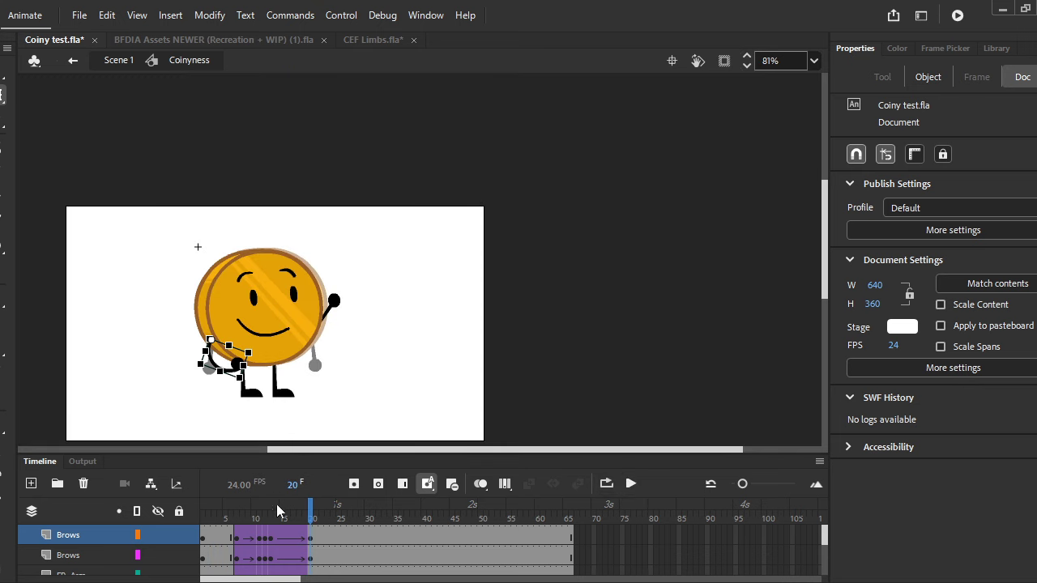
{"action": "left_click_drag", "start_coordinate": [218, 508], "coordinate": [202, 509]}
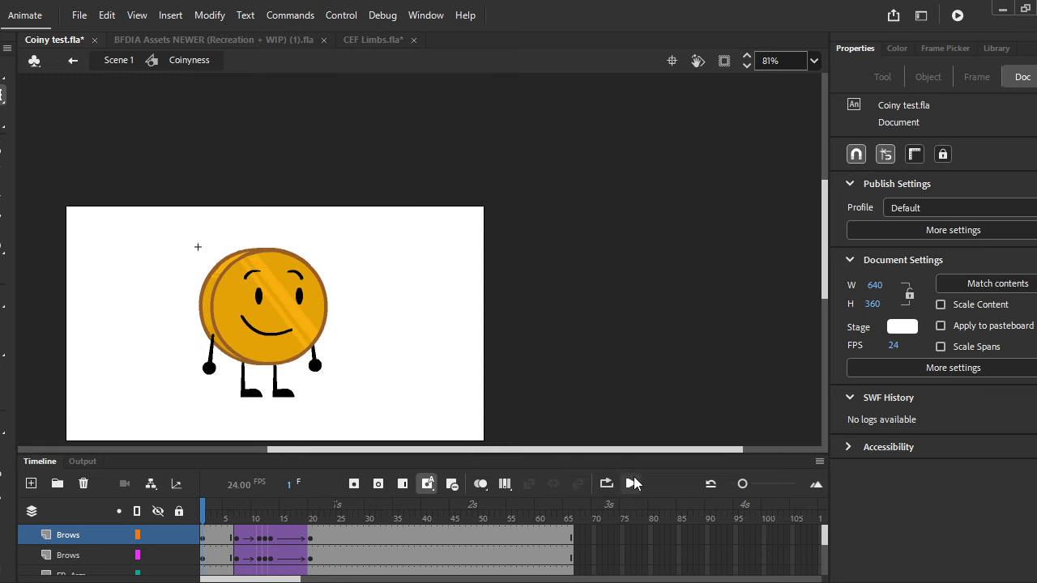
{"action": "left_click", "coordinate": [632, 483]}
{"action": "left_click", "coordinate": [631, 483]}
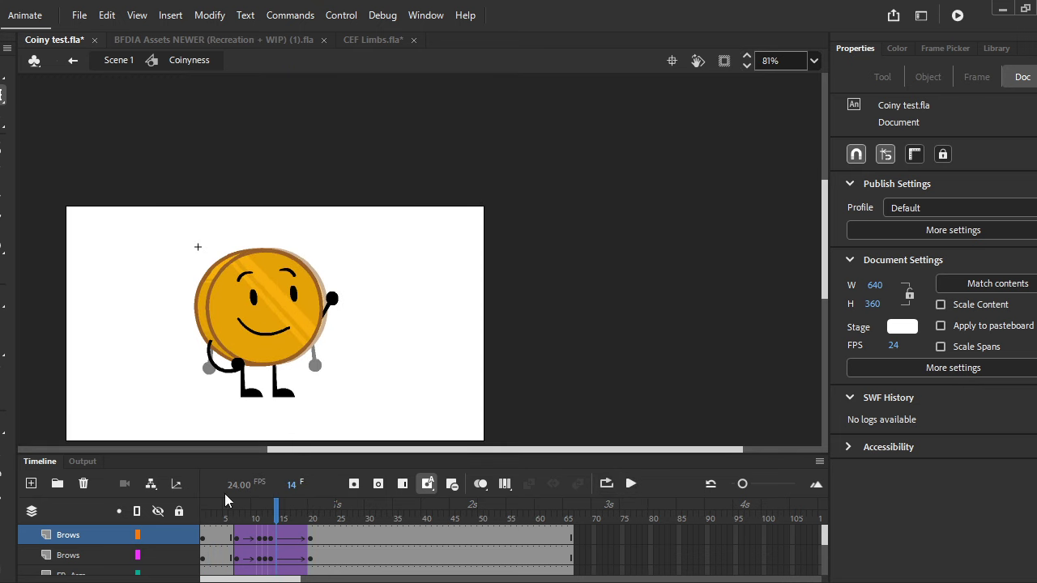
Check frames 11 to 13 and undo the recent pose adjustments and added keyframes.
{"action": "left_click", "coordinate": [263, 541]}
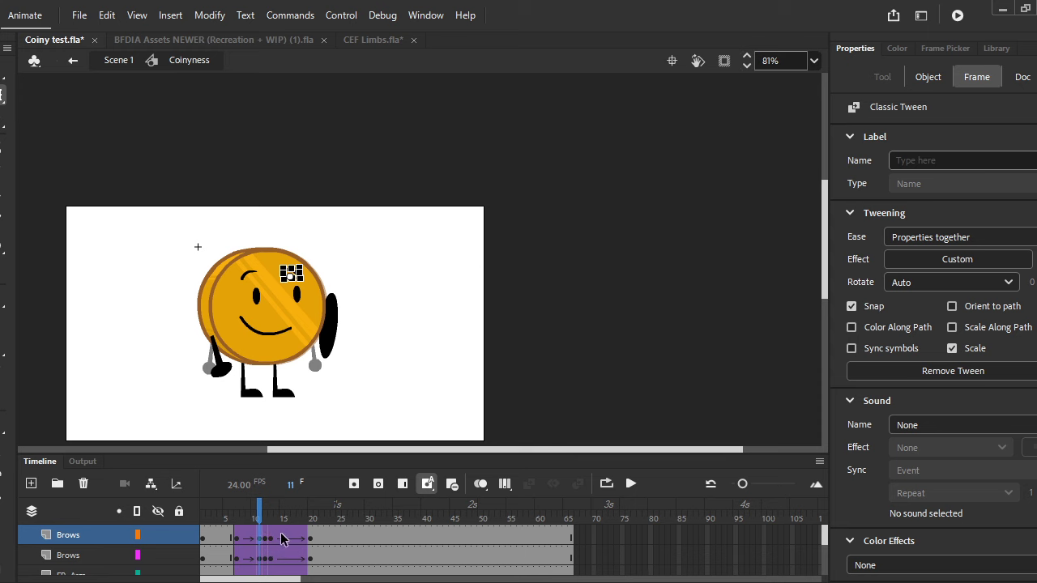
{"action": "key", "text": "period"}
{"action": "key", "text": "ctrl+z"}
{"action": "key", "text": "ctrl+z"}
{"action": "key", "text": "ctrl+z"}
{"action": "key", "text": "ctrl+z"}
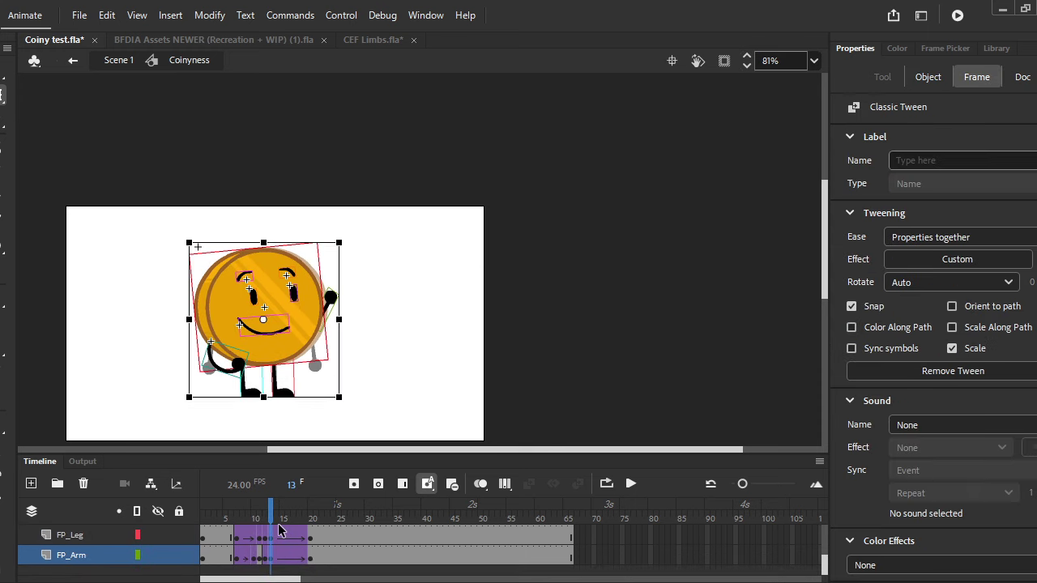
{"action": "key", "text": "comma"}
{"action": "scroll", "coordinate": [279, 529], "scroll_direction": "down", "scroll_amount": 1}
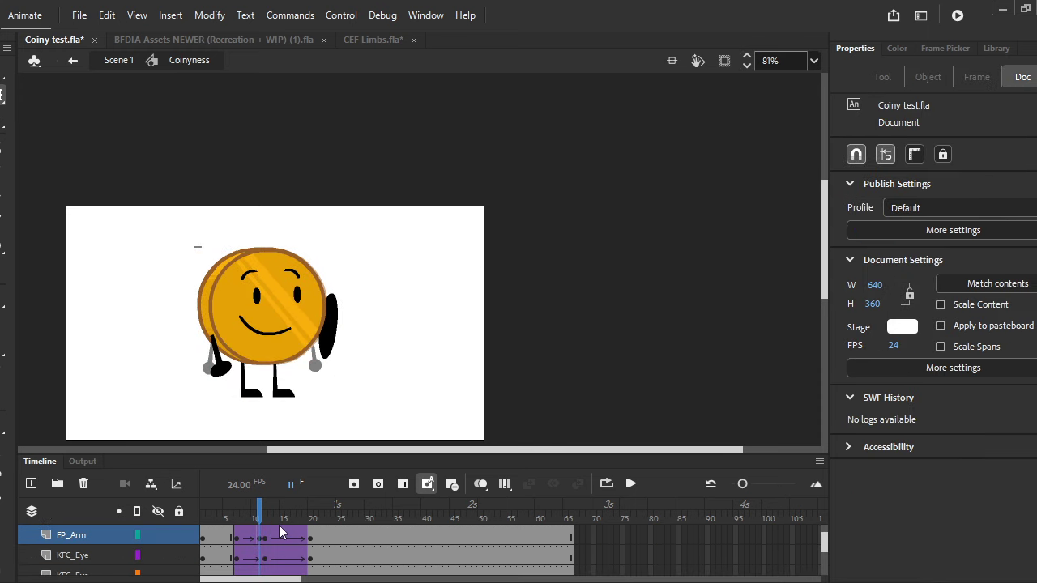
Insert keyframes on all layers at frame 13, inside the Cubic Ease-Out tween.
{"action": "left_click_drag", "start_coordinate": [258, 512], "coordinate": [272, 519]}
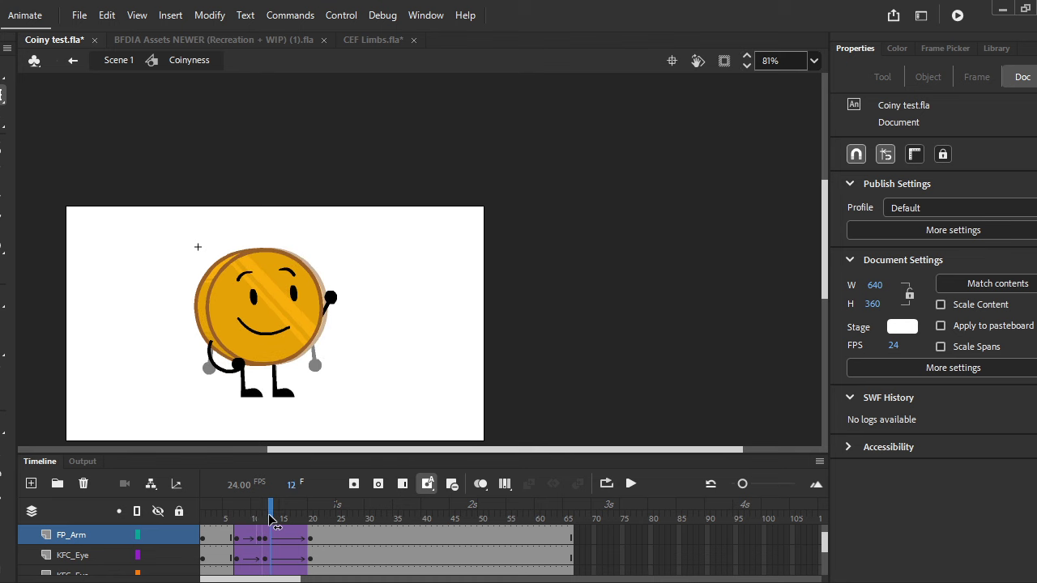
{"action": "scroll", "coordinate": [296, 533], "scroll_direction": "up", "scroll_amount": 2}
{"action": "scroll", "coordinate": [272, 541], "scroll_direction": "down", "scroll_amount": 3}
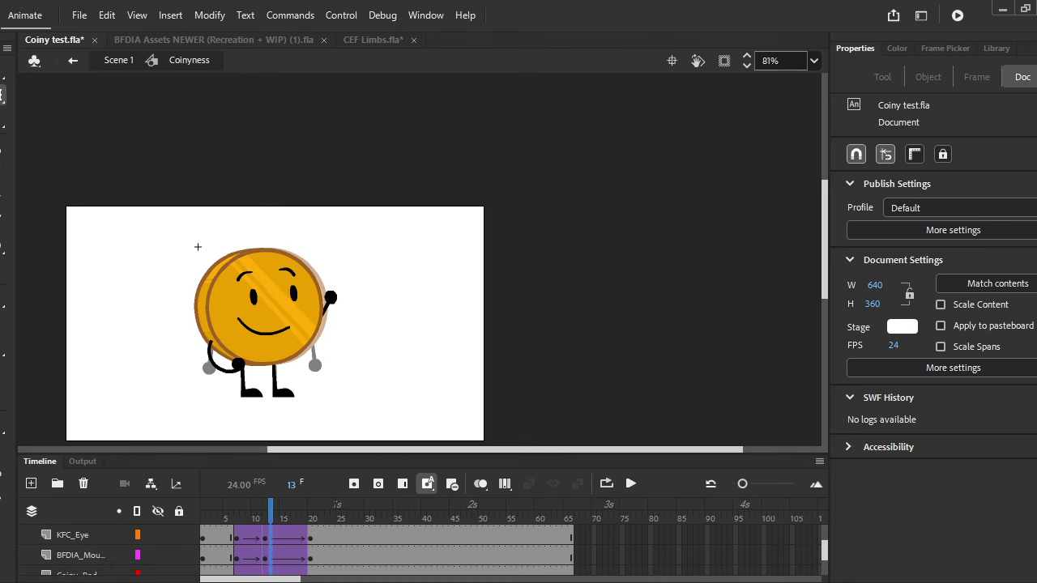
{"action": "left_click", "coordinate": [271, 557]}
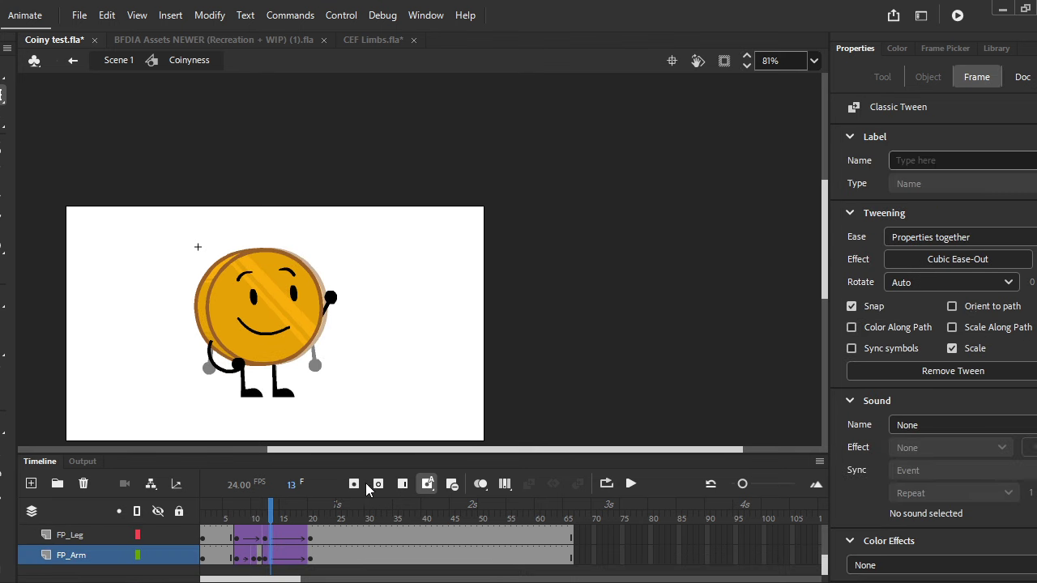
{"action": "left_click", "coordinate": [354, 484]}
Select the body, face and arms at frame 12 and nudge them slightly up and to the left.
{"action": "left_click", "coordinate": [266, 513]}
{"action": "left_click", "coordinate": [383, 364]}
{"action": "left_click_drag", "start_coordinate": [374, 343], "coordinate": [209, 264]}
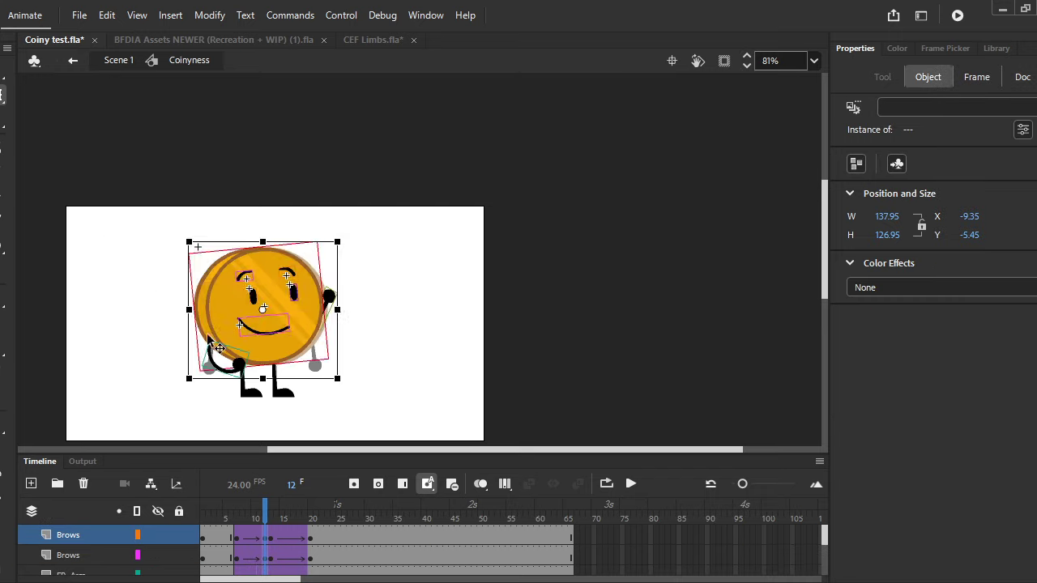
{"action": "scroll", "coordinate": [242, 358], "scroll_direction": "up", "scroll_amount": 5}
{"action": "key", "text": "Left"}
{"action": "key", "text": "Left"}
{"action": "key", "text": "Up"}
{"action": "key", "text": "Up"}
{"action": "key", "text": "Up"}
{"action": "key", "text": "Left"}
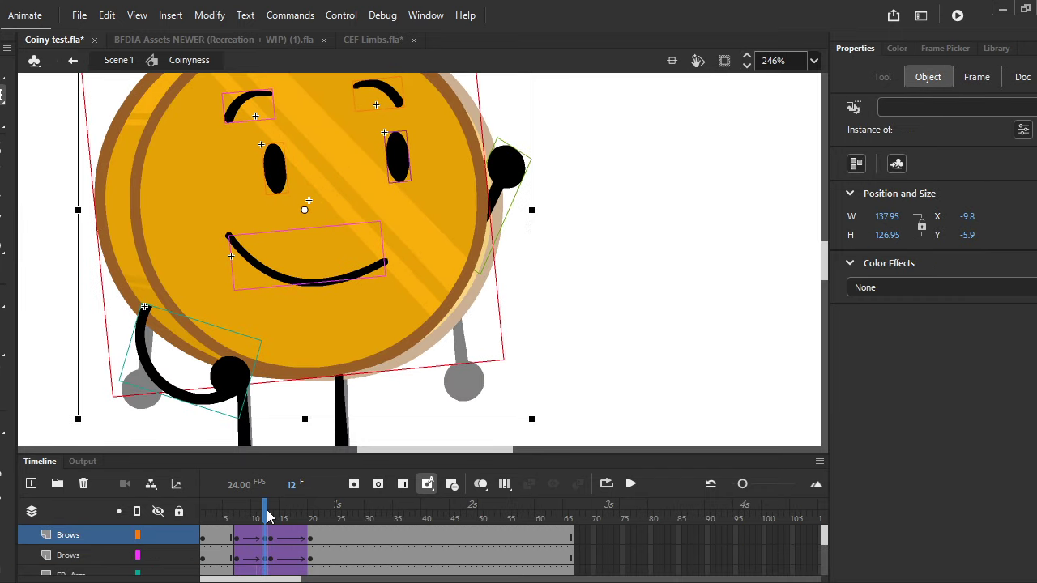
Compare the nudged pose with frame 13, and rotate the body, face and arms slightly clockwise at frame 12.
{"action": "left_click", "coordinate": [270, 517]}
{"action": "left_click", "coordinate": [580, 318]}
{"action": "left_click", "coordinate": [296, 144]}
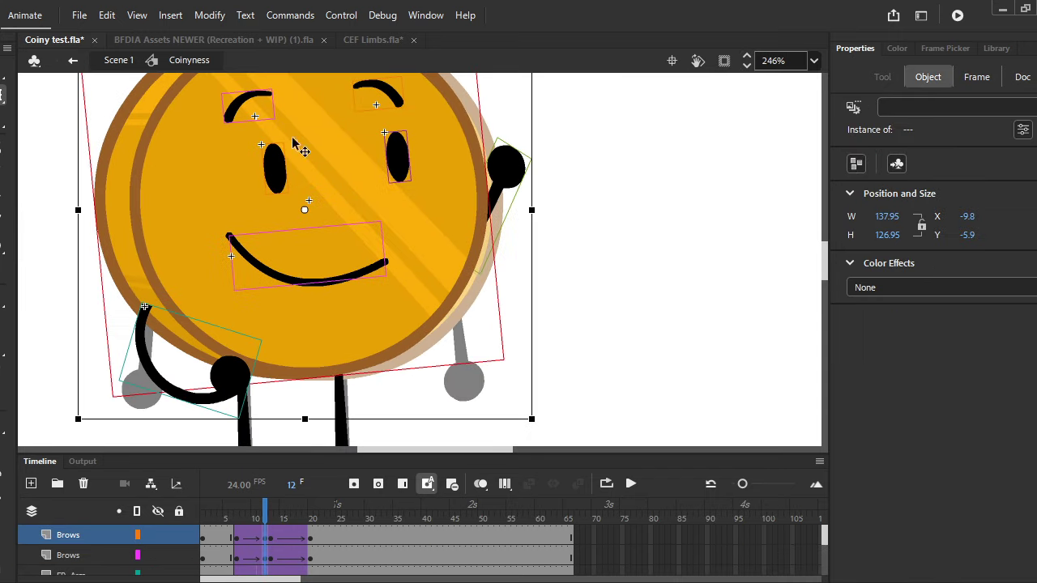
{"action": "scroll", "coordinate": [537, 425], "scroll_direction": "up", "scroll_amount": 3}
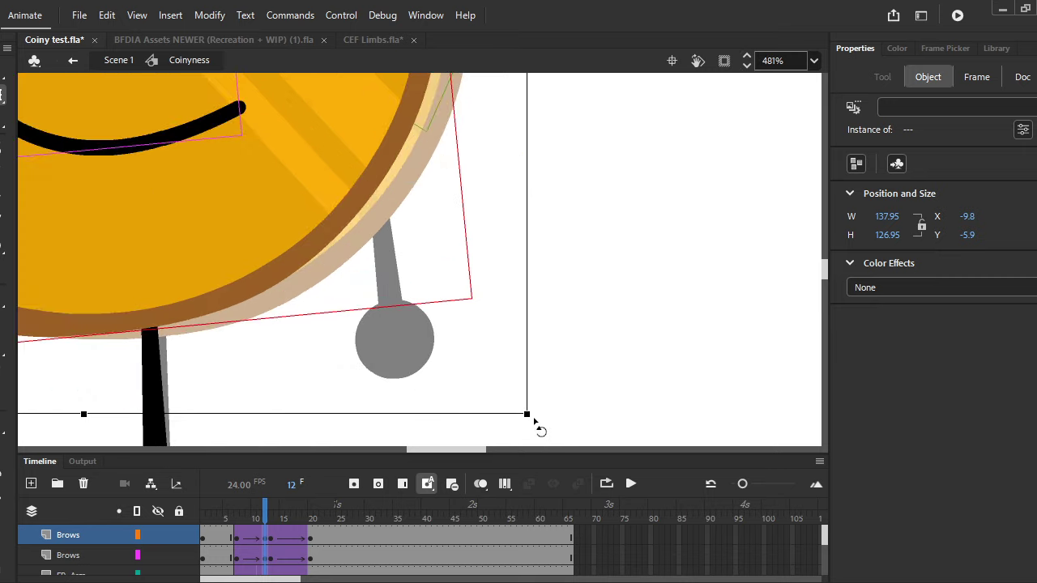
{"action": "left_click_drag", "start_coordinate": [533, 418], "coordinate": [521, 428]}
{"action": "scroll", "coordinate": [389, 341], "scroll_direction": "down", "scroll_amount": 3}
{"action": "left_click", "coordinate": [268, 512]}
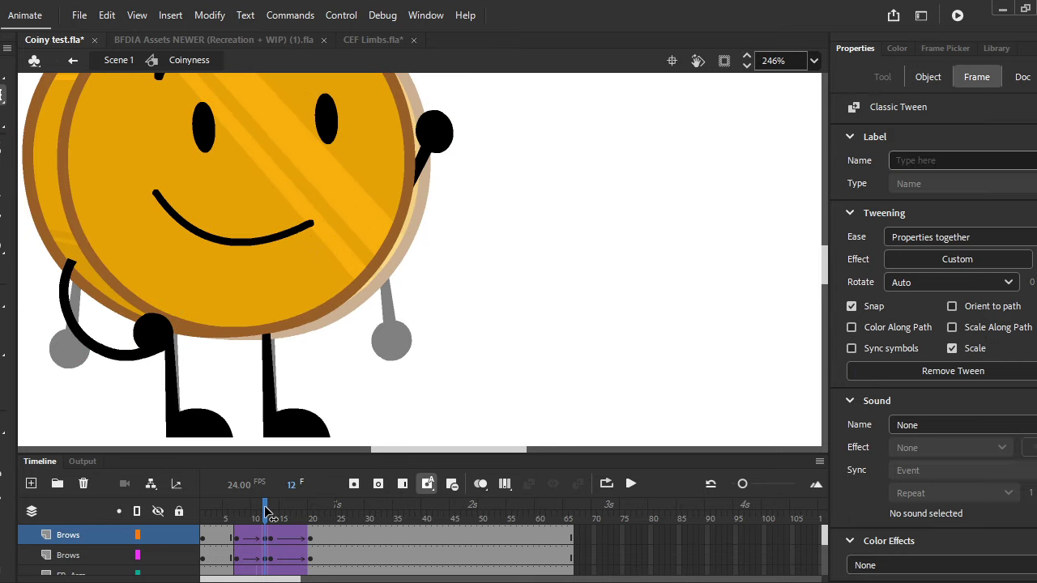
Play back the waving animation from frame 1 and scrub through the frames around frame 12.
{"action": "left_click_drag", "start_coordinate": [262, 503], "coordinate": [204, 509]}
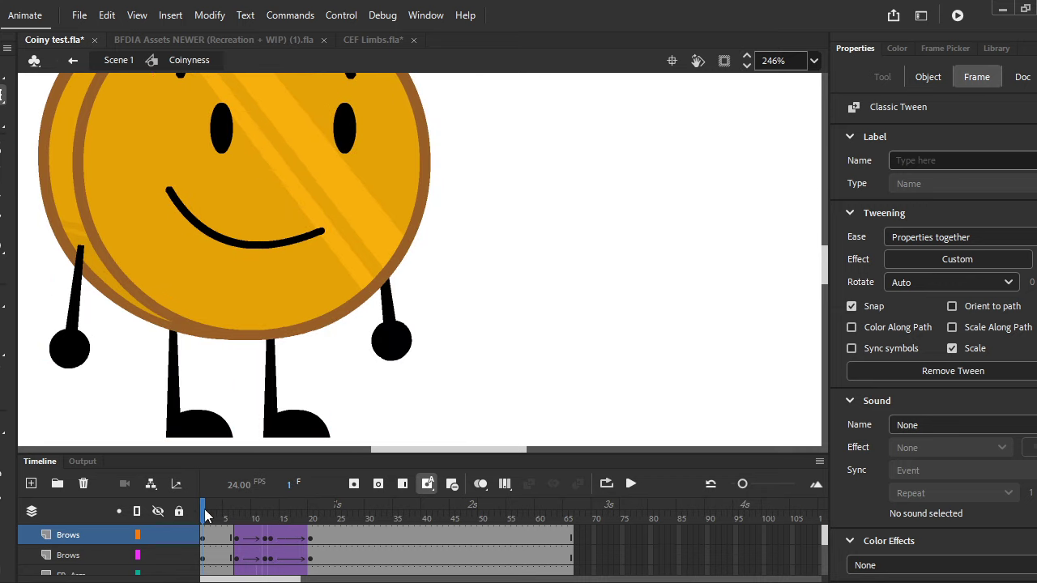
{"action": "left_click", "coordinate": [632, 484]}
{"action": "left_click", "coordinate": [631, 484]}
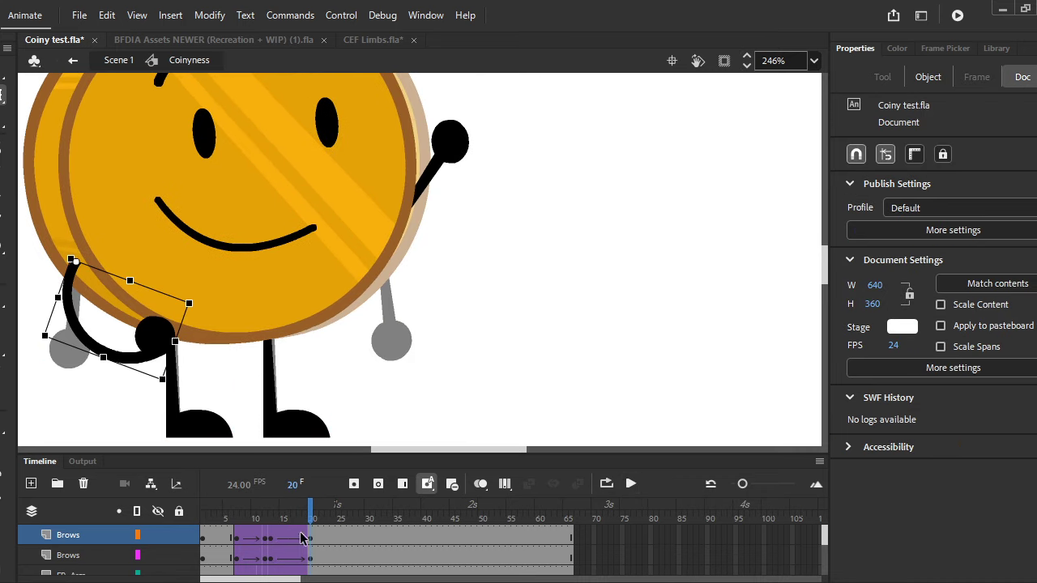
{"action": "left_click", "coordinate": [261, 516]}
{"action": "left_click_drag", "start_coordinate": [261, 515], "coordinate": [270, 519]}
Nudge the body, face and arms left and up at frame 12, using onion skinning temporarily to compare neighboring frames.
{"action": "left_click_drag", "start_coordinate": [519, 310], "coordinate": [97, 79]}
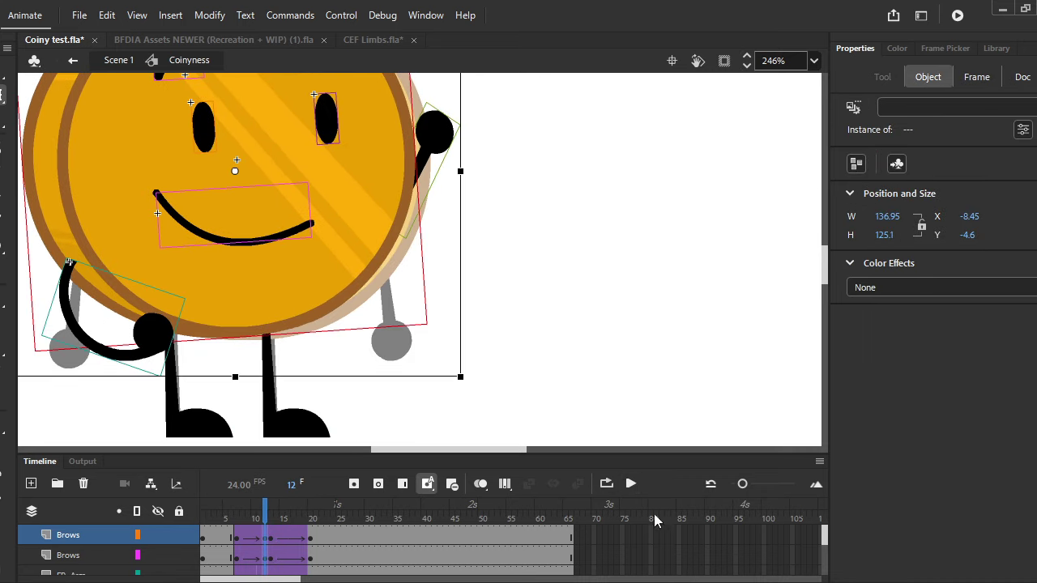
{"action": "left_click", "coordinate": [478, 488]}
{"action": "scroll", "coordinate": [340, 337], "scroll_direction": "up", "scroll_amount": 2}
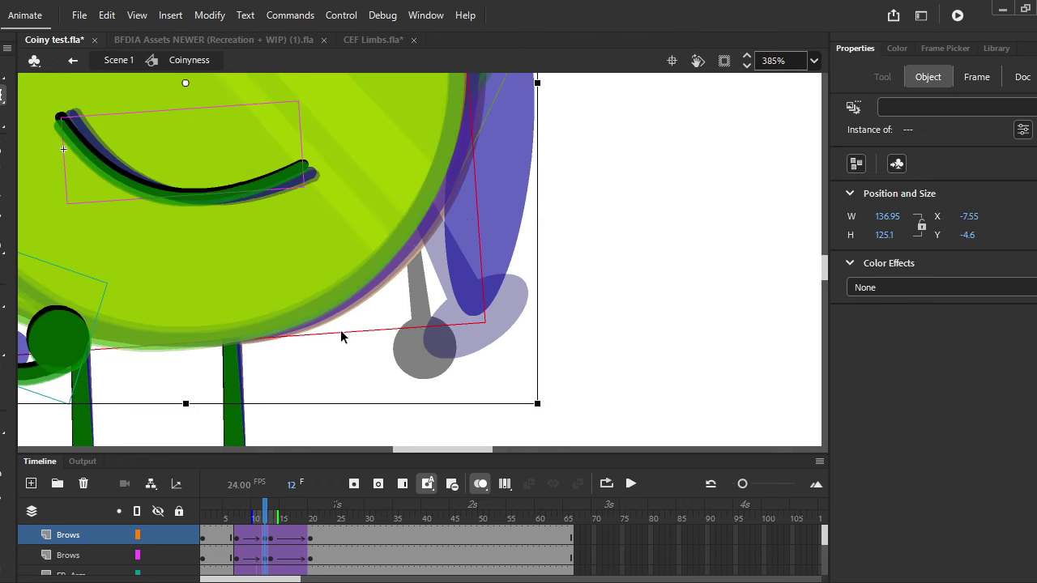
{"action": "key", "text": "Left"}
{"action": "key", "text": "Up"}
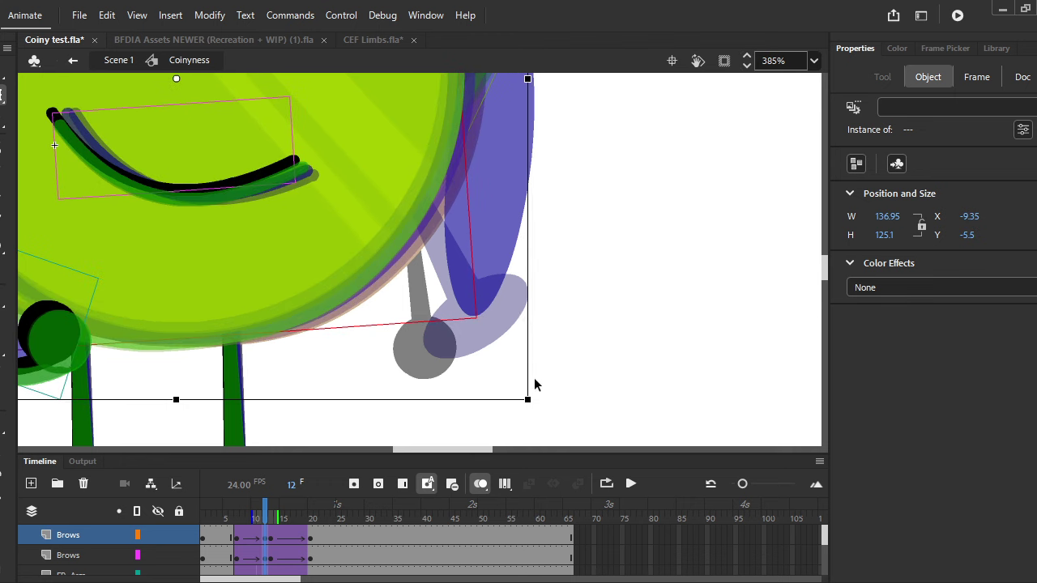
{"action": "left_click", "coordinate": [480, 483]}
Compare with frame 13, nudge the body, face and arms right and down at frame 12, and scrub to check the transition.
{"action": "left_click", "coordinate": [270, 522]}
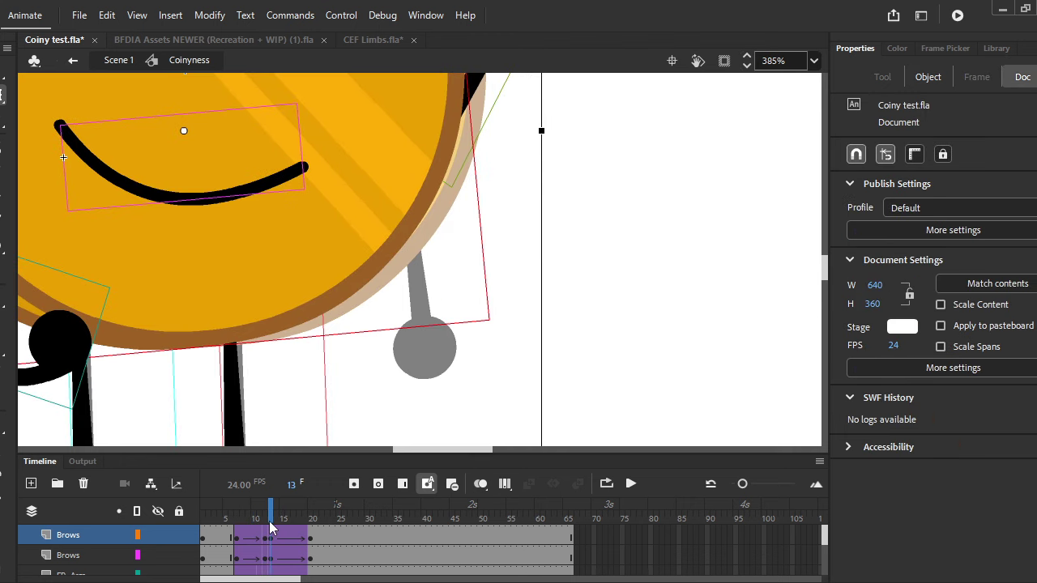
{"action": "key", "text": "comma"}
{"action": "key", "text": "Right"}
{"action": "key", "text": "Right"}
{"action": "key", "text": "Down"}
{"action": "key", "text": "Down"}
{"action": "key", "text": "Right"}
{"action": "key", "text": "Down"}
{"action": "mouse_move", "coordinate": [265, 516]}
{"action": "left_mouse_down"}
{"action": "mouse_move", "coordinate": [257, 521]}
{"action": "mouse_move", "coordinate": [277, 530]}
{"action": "mouse_move", "coordinate": [262, 533]}
{"action": "left_mouse_up"}
{"action": "left_click", "coordinate": [262, 538]}
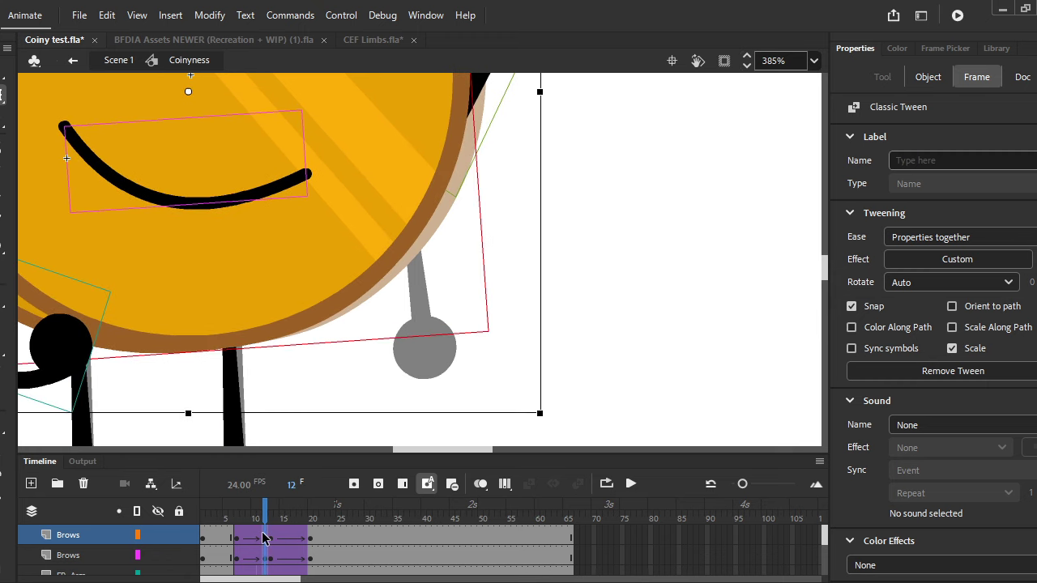
{"action": "scroll", "coordinate": [601, 299], "scroll_direction": "down", "scroll_amount": 2}
{"action": "scroll", "coordinate": [437, 129], "scroll_direction": "up", "scroll_amount": 3}
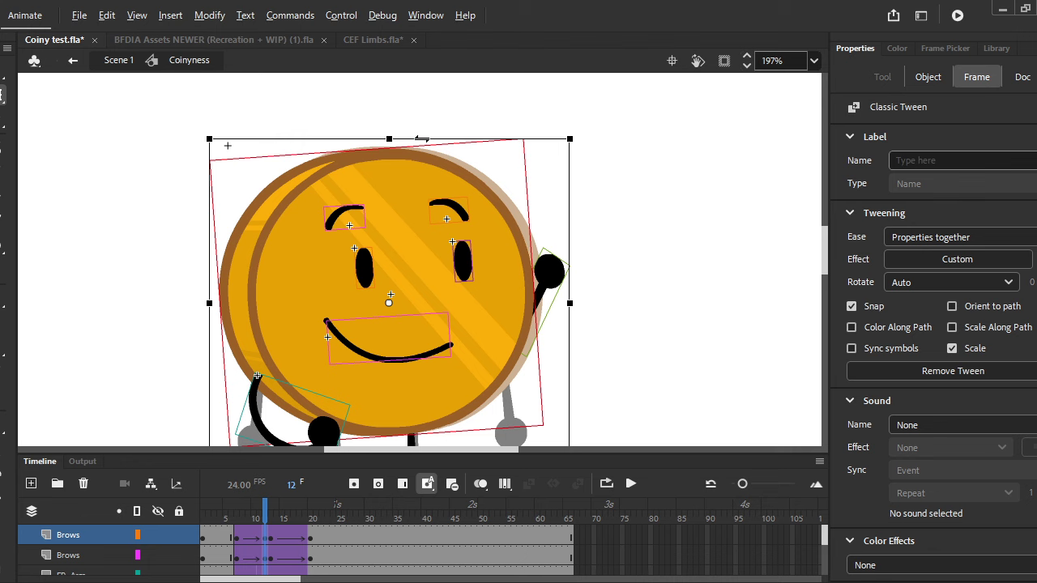
Skew the upper part of the body, face and arms slightly right at frame 12, and compare the pose with frame 13.
{"action": "left_click_drag", "start_coordinate": [421, 139], "coordinate": [424, 139]}
{"action": "left_click", "coordinate": [268, 528]}
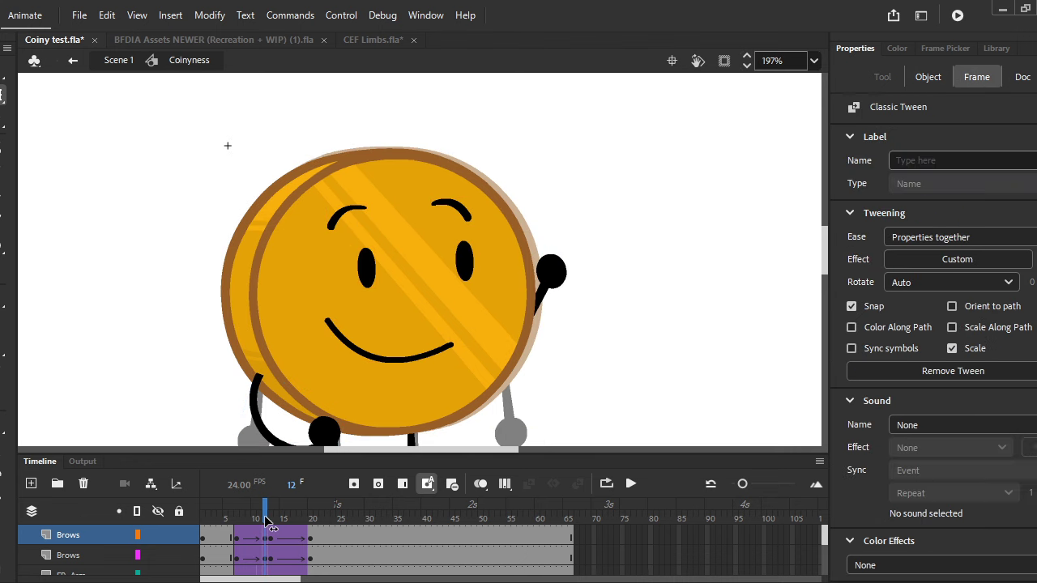
{"action": "left_click_drag", "start_coordinate": [266, 519], "coordinate": [270, 520]}
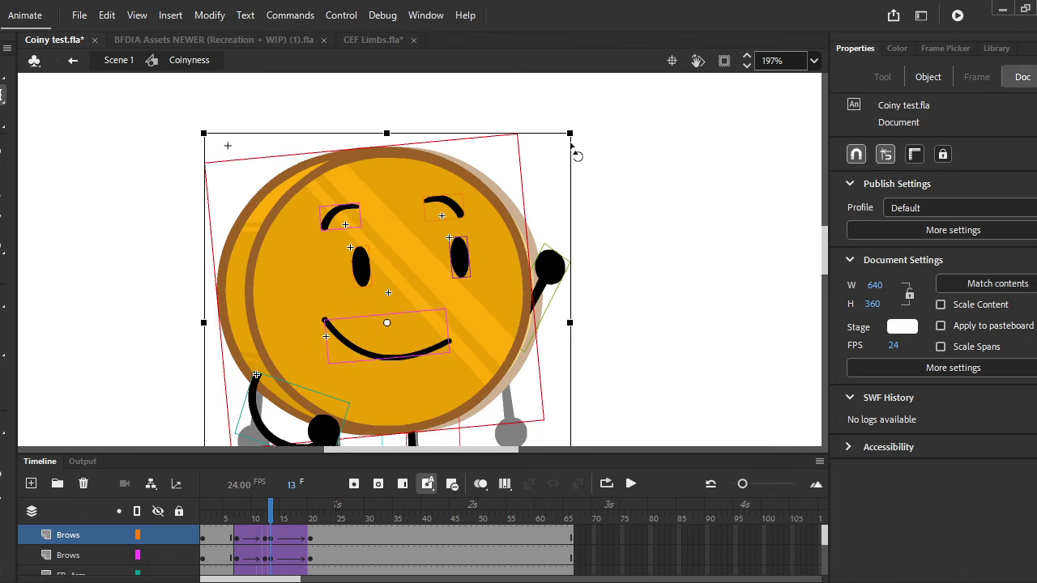
Exclude both legs from the selection at frame 13, and rotate the body, face and arms slightly clockwise.
{"action": "left_click_drag", "start_coordinate": [572, 148], "coordinate": [581, 157]}
{"action": "scroll", "coordinate": [422, 207], "scroll_direction": "down", "scroll_amount": 2}
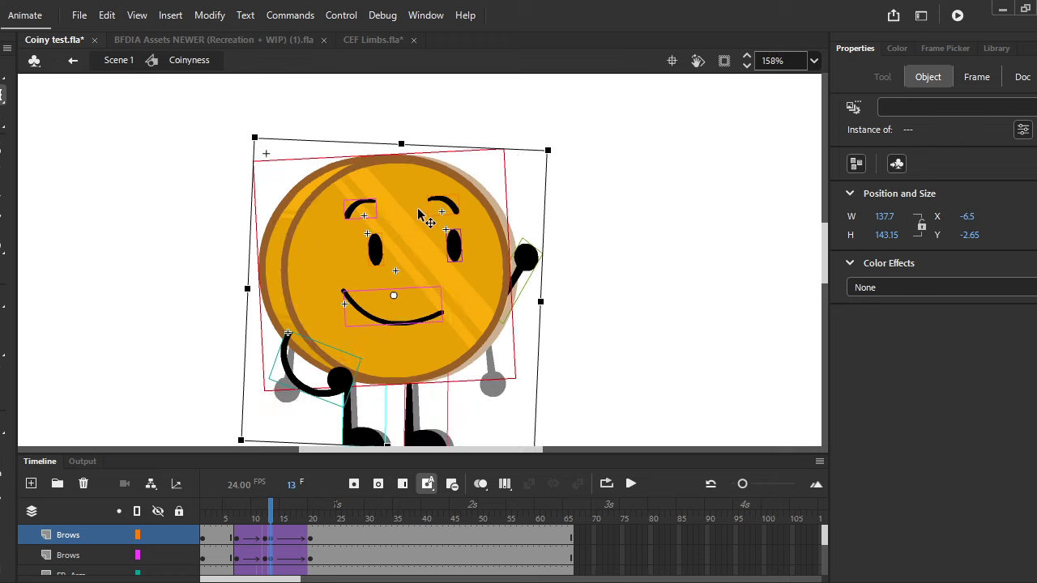
{"action": "left_click", "coordinate": [420, 430], "text": "shift"}
{"action": "left_click", "coordinate": [368, 438], "text": "shift"}
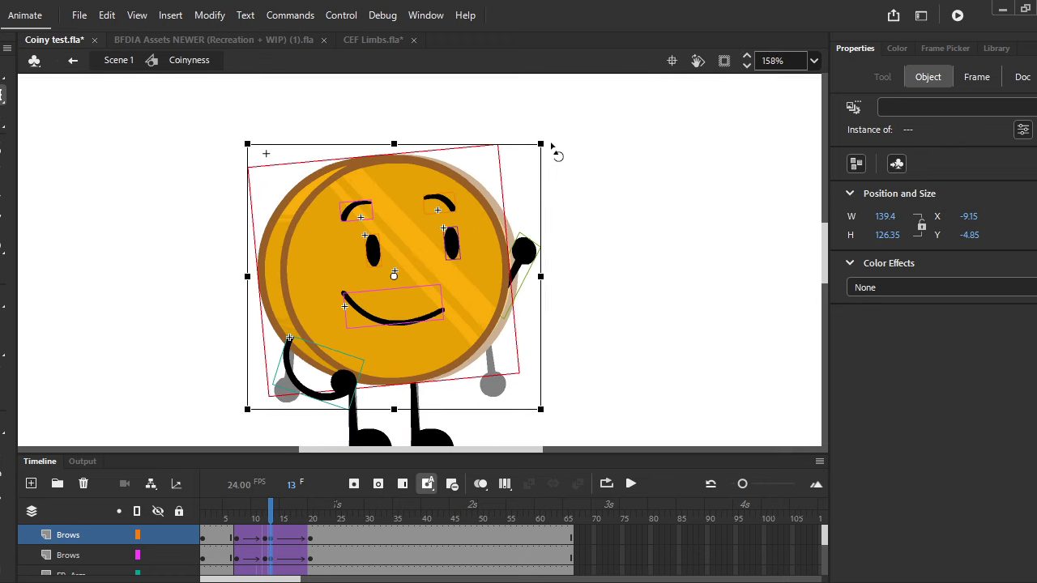
{"action": "left_click_drag", "start_coordinate": [552, 147], "coordinate": [556, 156]}
Check the pose at frame 12, and rotate the body, face and arms slightly clockwise at frame 20.
{"action": "mouse_move", "coordinate": [270, 523]}
{"action": "left_mouse_down"}
{"action": "mouse_move", "coordinate": [303, 525]}
{"action": "mouse_move", "coordinate": [254, 527]}
{"action": "mouse_move", "coordinate": [264, 524]}
{"action": "left_mouse_up"}
{"action": "left_click_drag", "start_coordinate": [592, 176], "coordinate": [138, 355]}
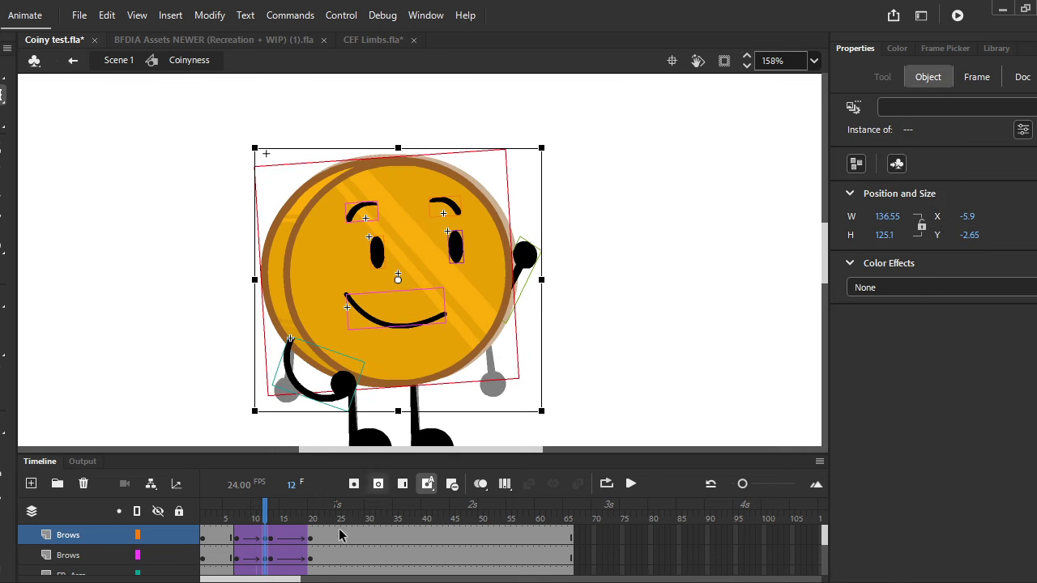
{"action": "left_click_drag", "start_coordinate": [267, 508], "coordinate": [311, 513]}
{"action": "left_click_drag", "start_coordinate": [613, 332], "coordinate": [125, 93]}
{"action": "key", "text": "ctrl+a"}
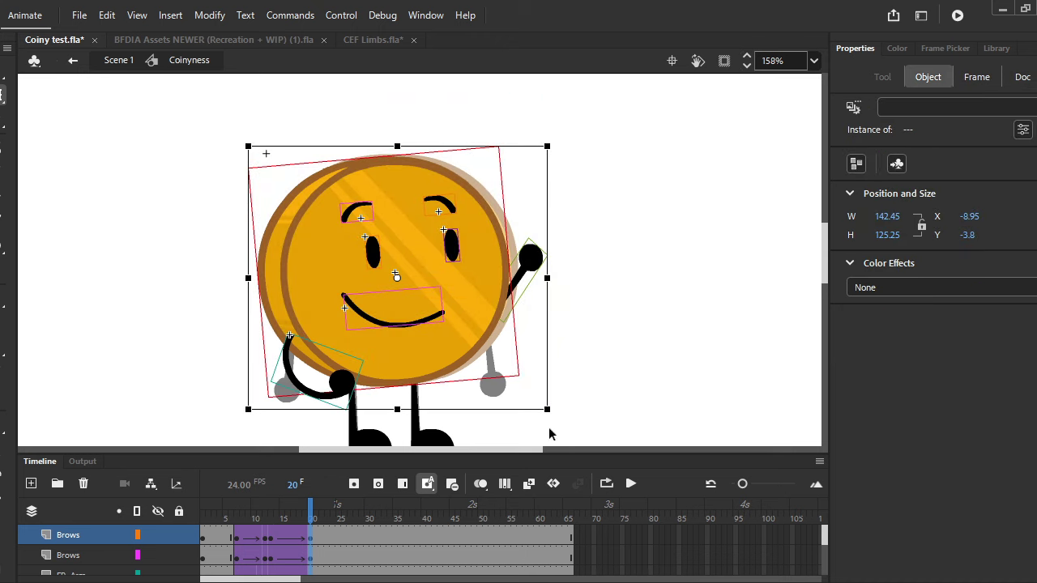
{"action": "left_click_drag", "start_coordinate": [546, 426], "coordinate": [539, 430]}
Scrub and play back the waving animation to check the adjusted body poses.
{"action": "left_click_drag", "start_coordinate": [310, 516], "coordinate": [230, 522]}
{"action": "key", "text": "ctrl+shift+a"}
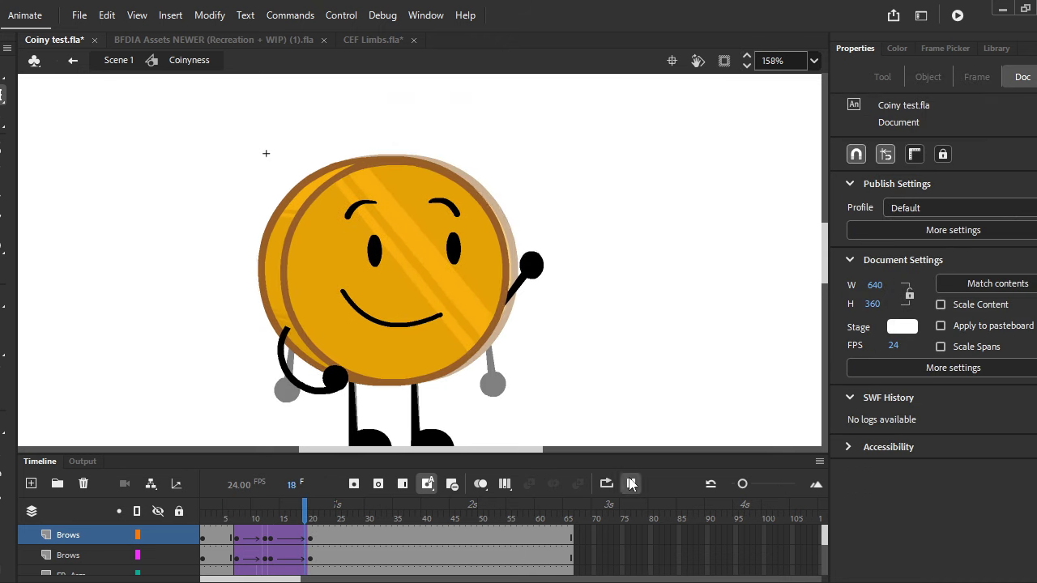
{"action": "left_click", "coordinate": [632, 484]}
{"action": "left_click_drag", "start_coordinate": [305, 516], "coordinate": [202, 518]}
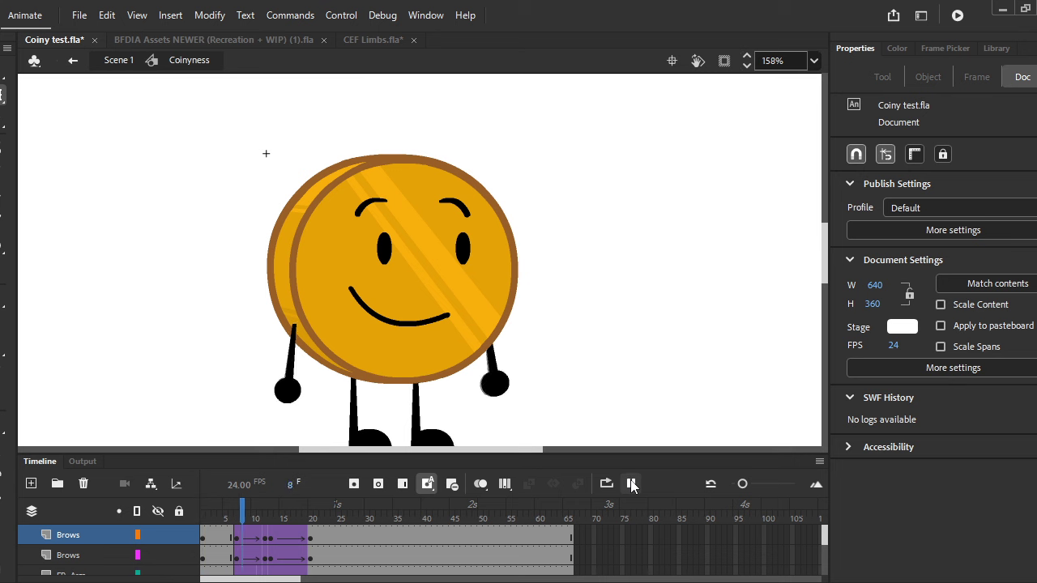
{"action": "left_click", "coordinate": [631, 483]}
{"action": "left_click", "coordinate": [270, 519]}
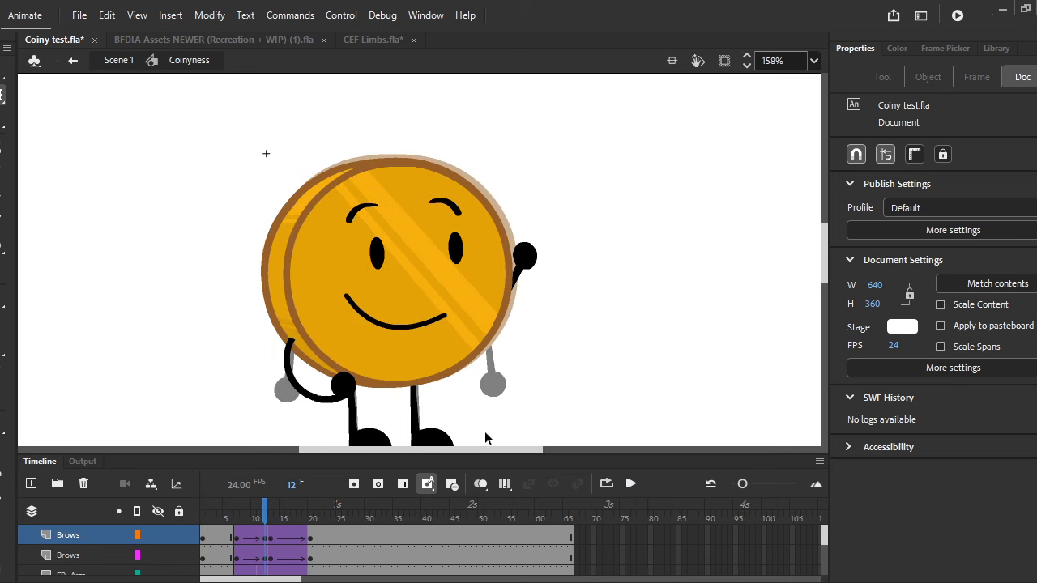
Select both legs at frame 13 and skew them slightly to follow the body's lean.
{"action": "left_click", "coordinate": [437, 433]}
{"action": "left_click_drag", "start_coordinate": [263, 521], "coordinate": [270, 520]}
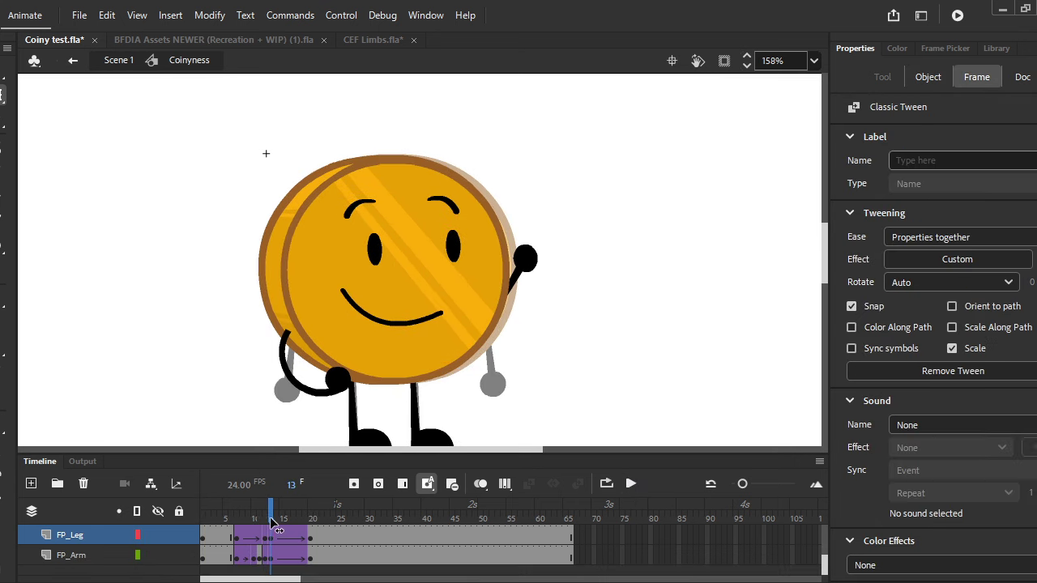
{"action": "left_click", "coordinate": [430, 435]}
{"action": "left_click", "coordinate": [374, 438], "text": "shift"}
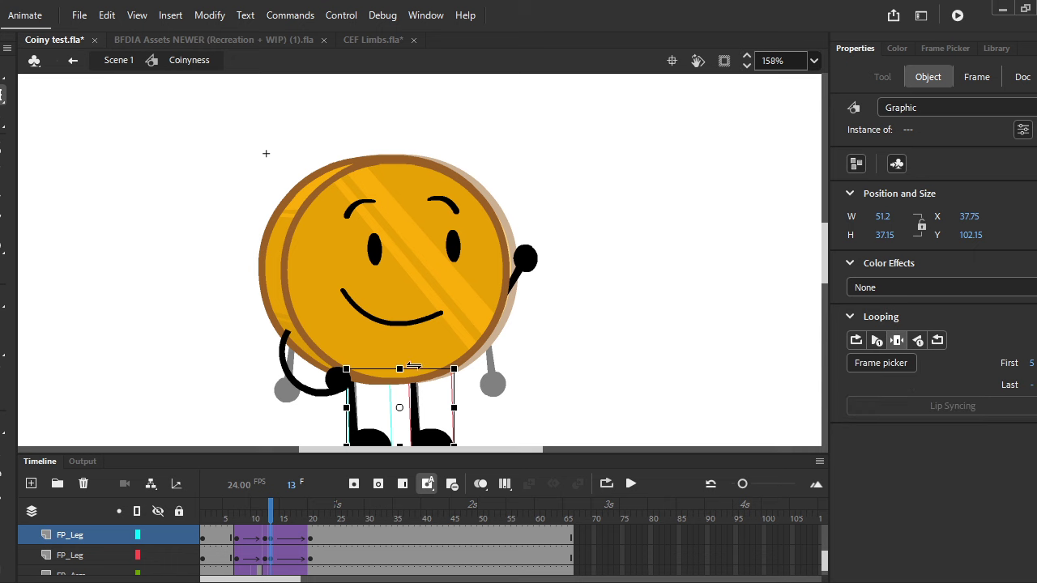
{"action": "mouse_move", "coordinate": [416, 367]}
{"action": "left_mouse_down"}
{"action": "mouse_move", "coordinate": [401, 365]}
{"action": "mouse_move", "coordinate": [416, 368]}
{"action": "left_mouse_up"}
Skew both legs slightly to the right at frame 20.
{"action": "left_click_drag", "start_coordinate": [264, 518], "coordinate": [310, 518]}
{"action": "left_click", "coordinate": [414, 409]}
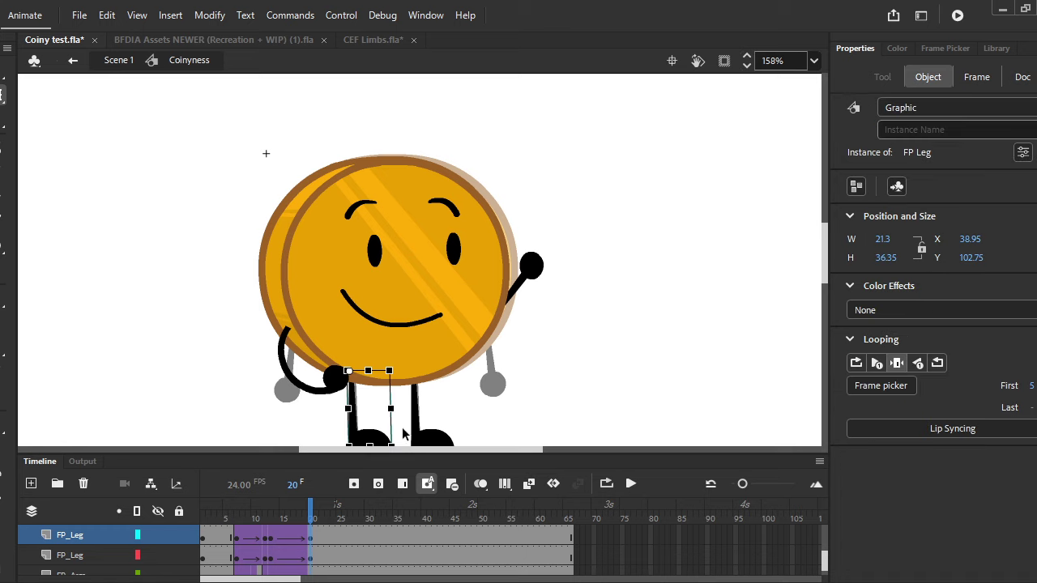
{"action": "scroll", "coordinate": [417, 398], "scroll_direction": "up", "scroll_amount": 5}
{"action": "left_click_drag", "start_coordinate": [405, 311], "coordinate": [407, 310]}
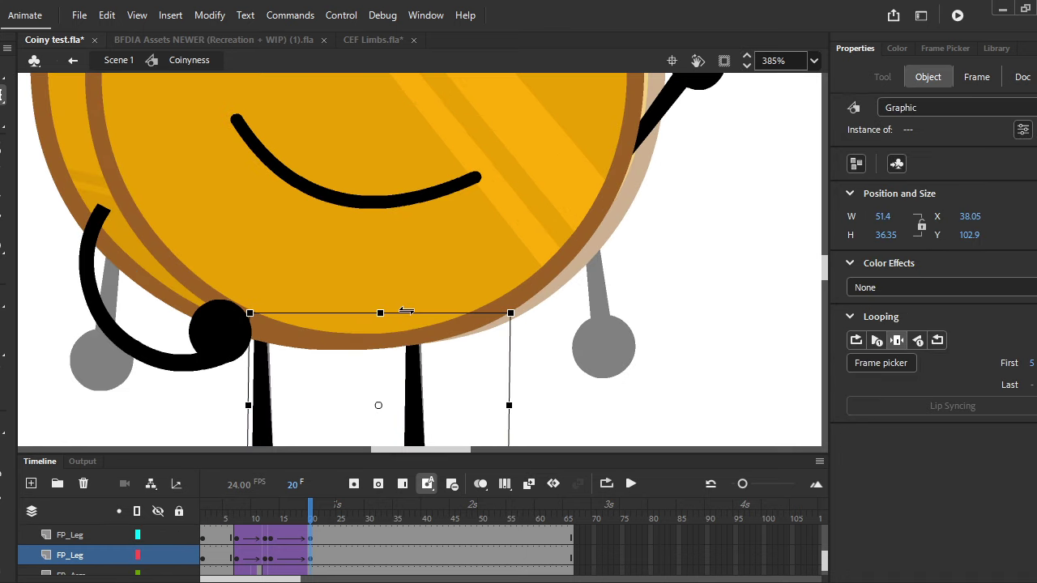
Play back the finished waving animation several times from its early frames, and review it with the whole stage in view.
{"action": "left_click_drag", "start_coordinate": [310, 520], "coordinate": [214, 516]}
{"action": "scroll", "coordinate": [515, 280], "scroll_direction": "down", "scroll_amount": 4}
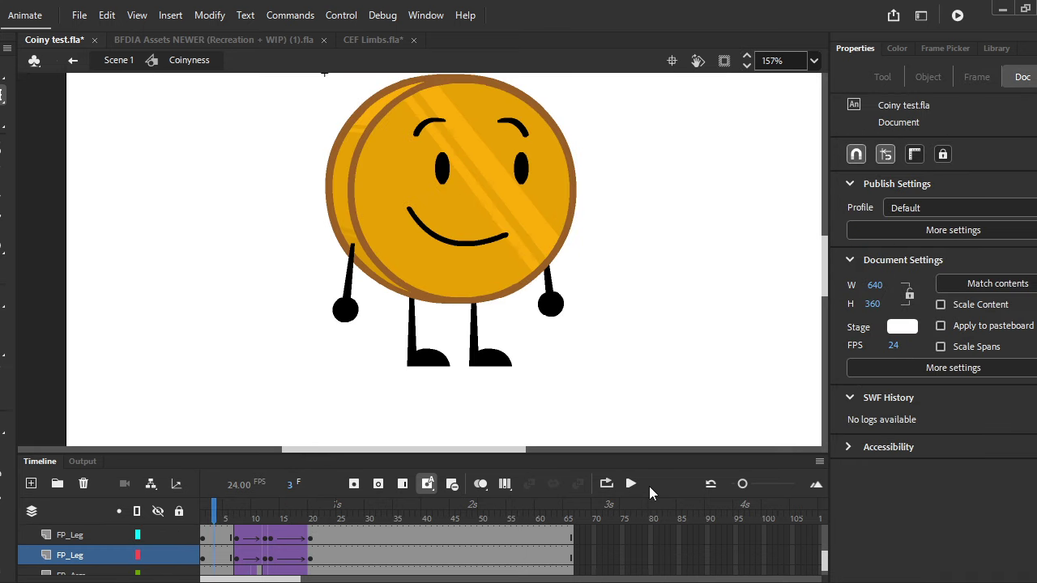
{"action": "left_click", "coordinate": [631, 484]}
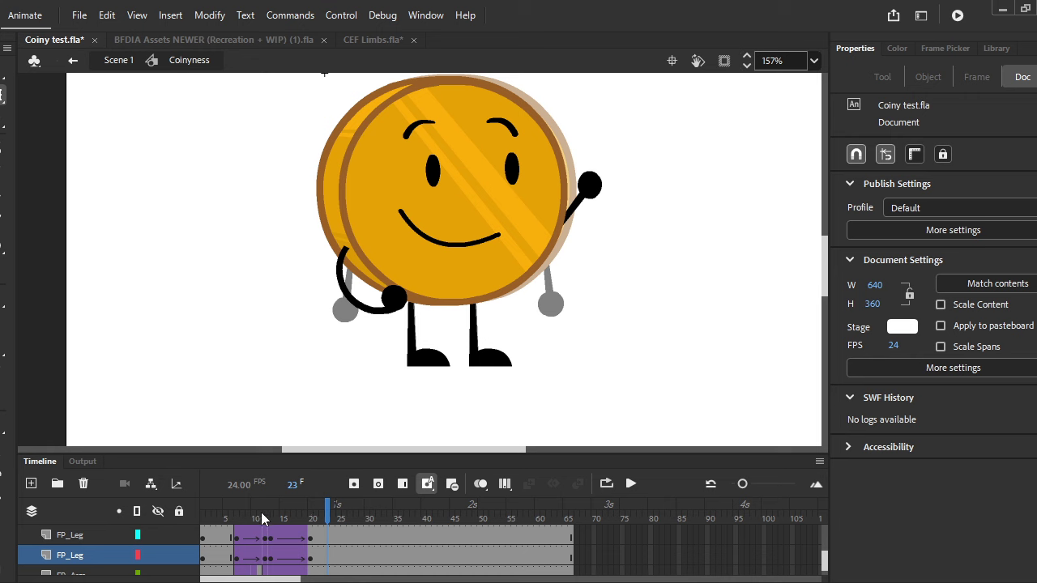
{"action": "left_click", "coordinate": [248, 519]}
{"action": "left_click", "coordinate": [630, 484]}
{"action": "left_click", "coordinate": [630, 484]}
{"action": "left_click", "coordinate": [219, 517]}
{"action": "left_click_drag", "start_coordinate": [312, 517], "coordinate": [202, 518]}
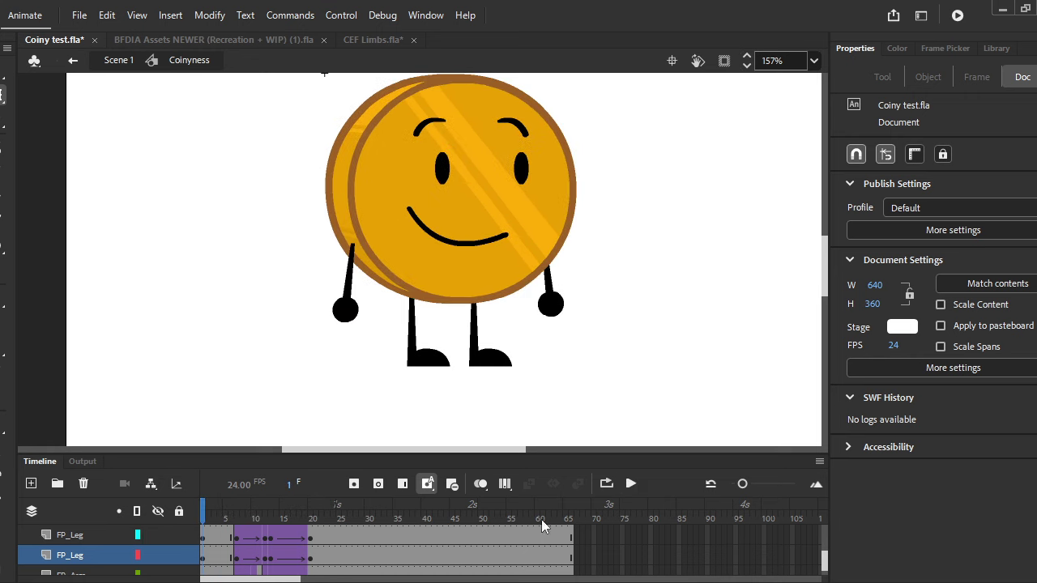
{"action": "left_click", "coordinate": [635, 492]}
{"action": "scroll", "coordinate": [429, 371], "scroll_direction": "down", "scroll_amount": 2}
{"action": "left_click", "coordinate": [762, 582]}
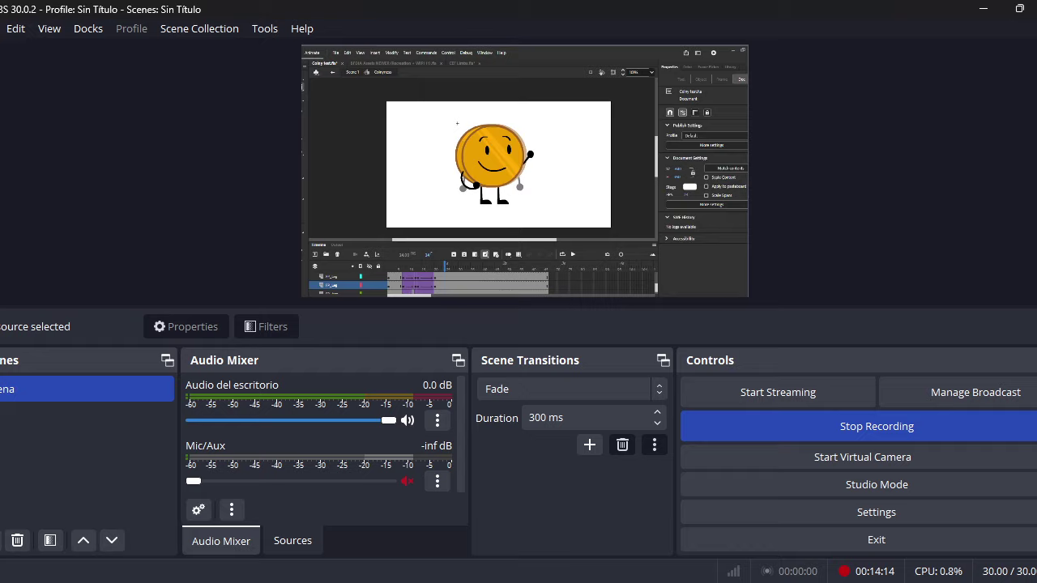